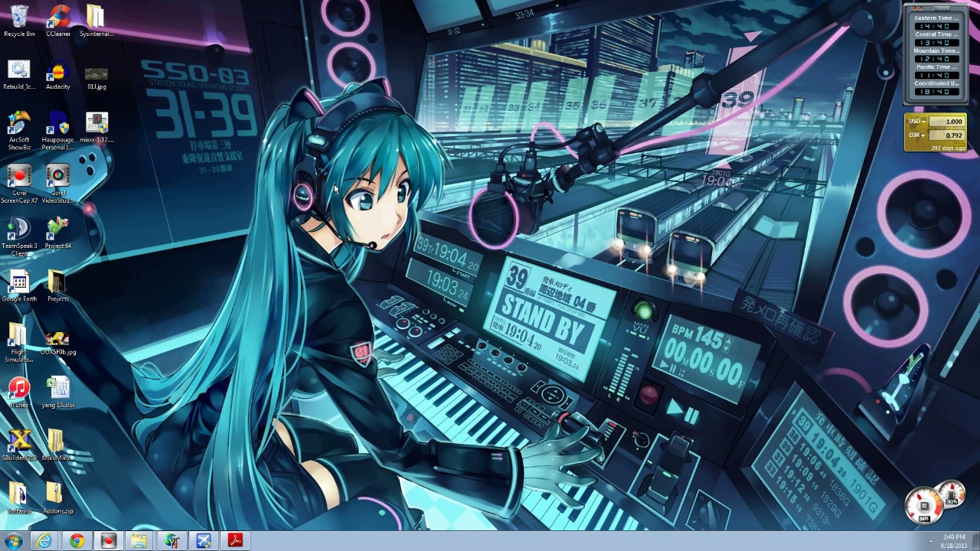
Switch to Airport Design Editor X to look over its empty workspace and return to the desktop
click(171, 540)
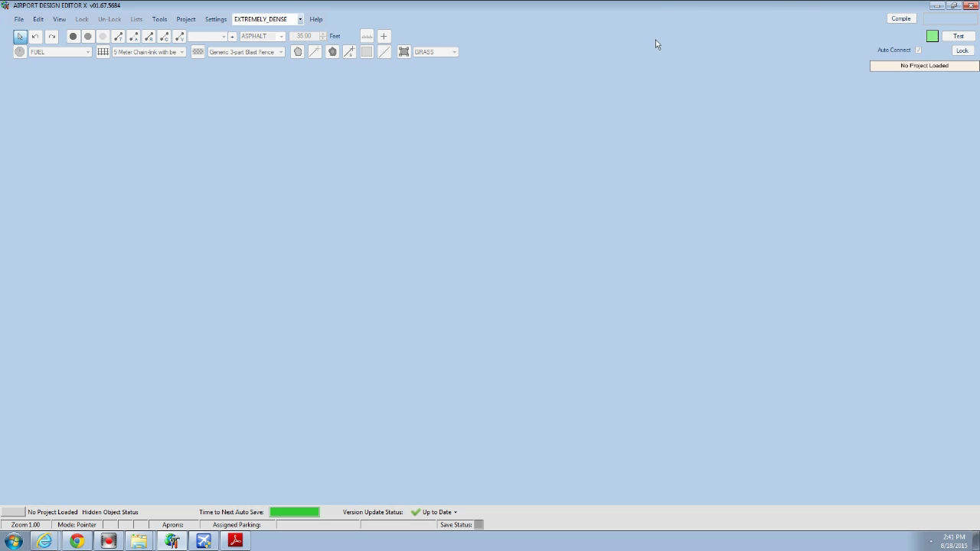
click(937, 6)
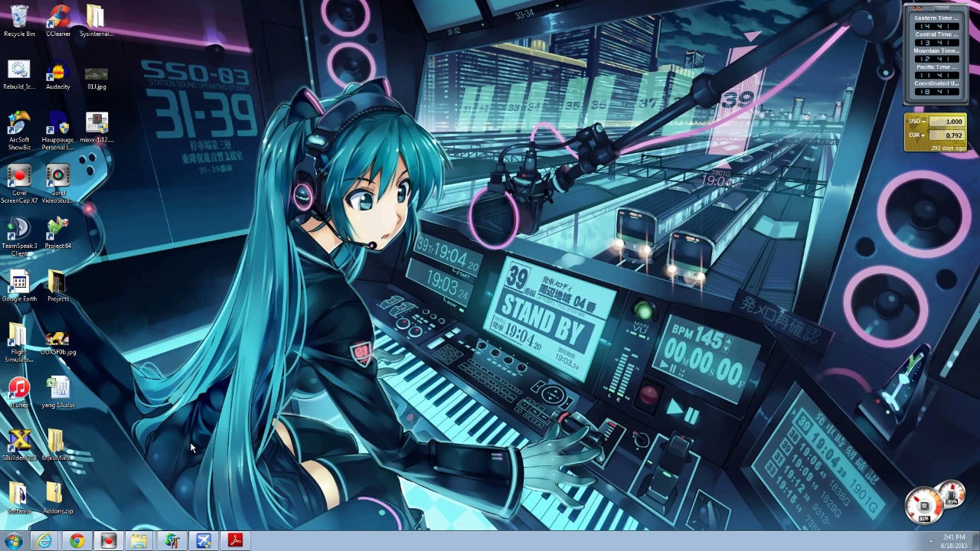
Open the FSX Scenery folder inside the personal Downloads folder in Windows Explorer
click(13, 541)
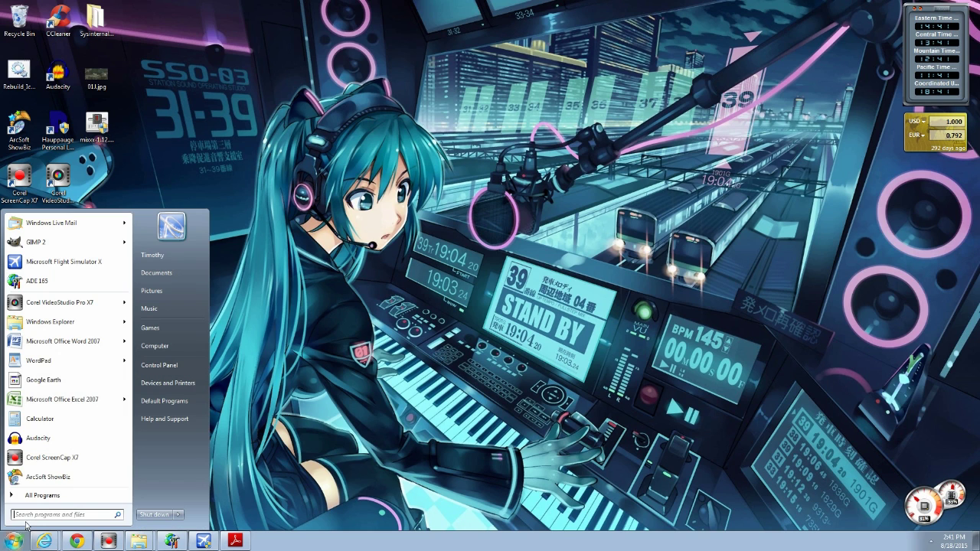
click(177, 248)
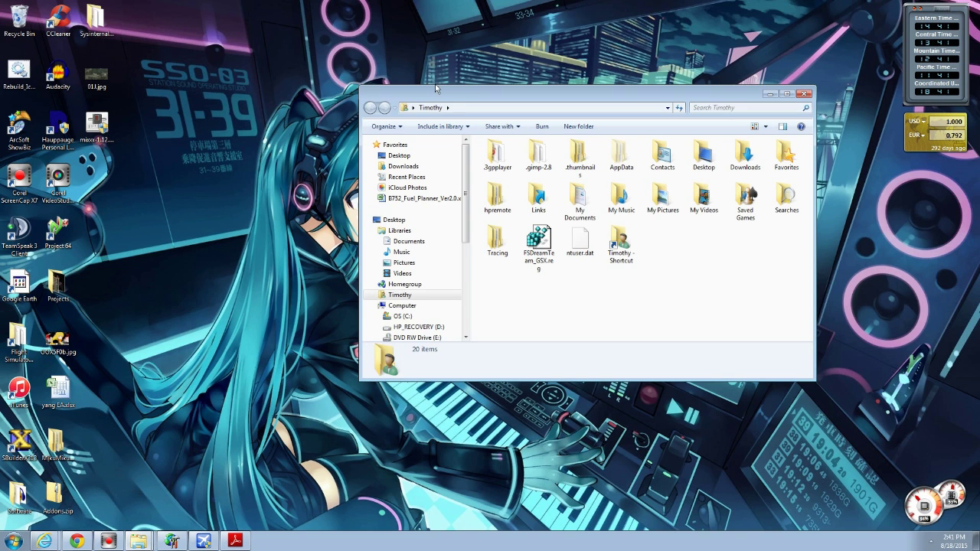
double_click(745, 153)
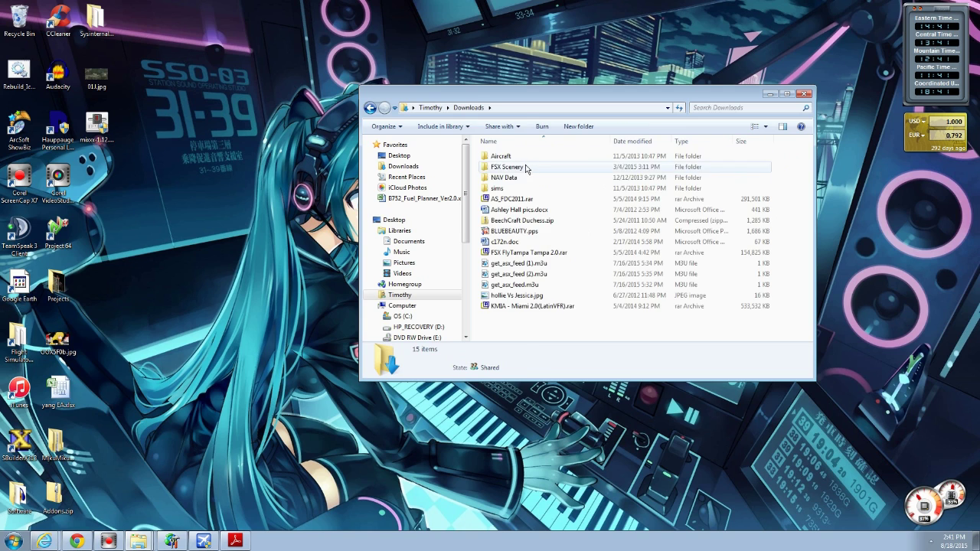
double_click(526, 166)
Look through the scenery library zip files, including nlf_v2.zip and kb_static_aircraft_FSX (1).zip, and close the folder
scroll(570, 231, down, 1)
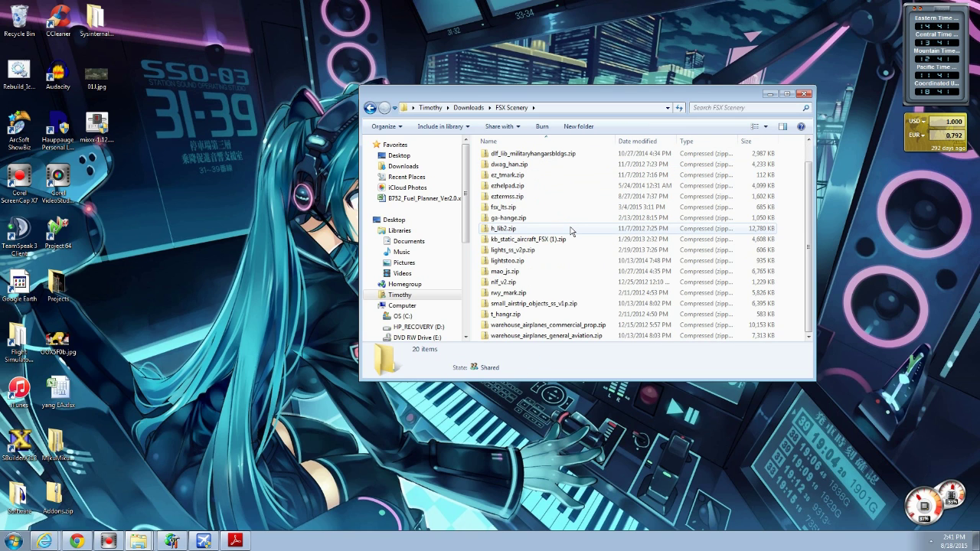
scroll(539, 267, up, 1)
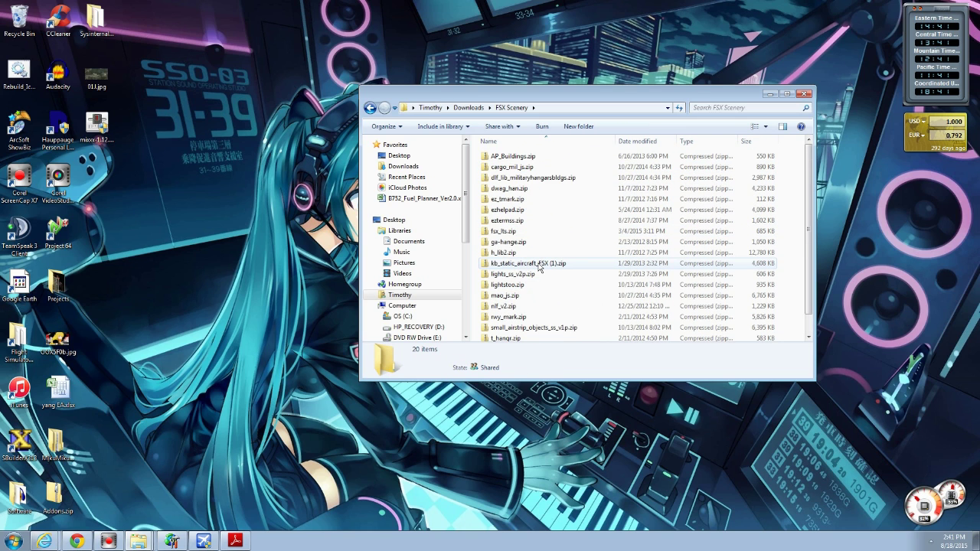
scroll(541, 205, down, 1)
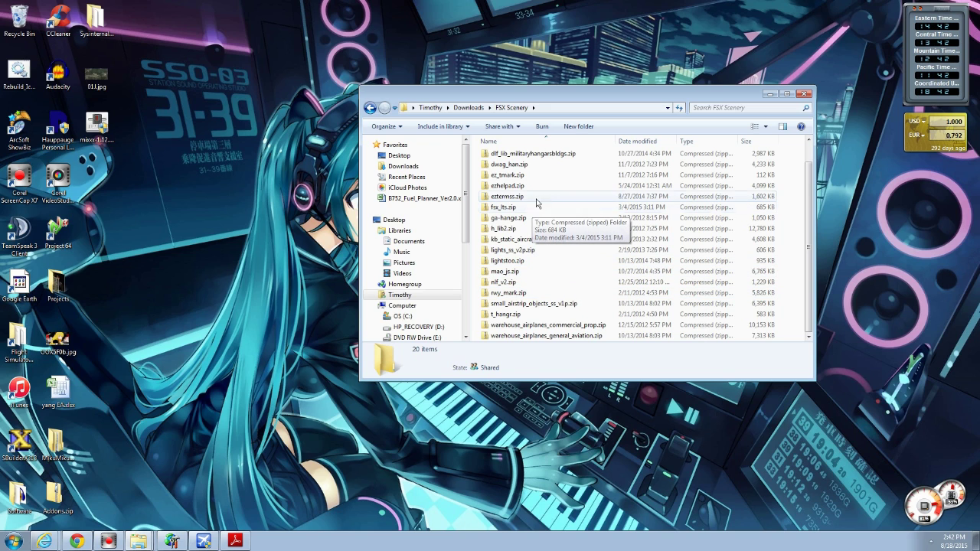
click(584, 283)
scroll(559, 271, up, 1)
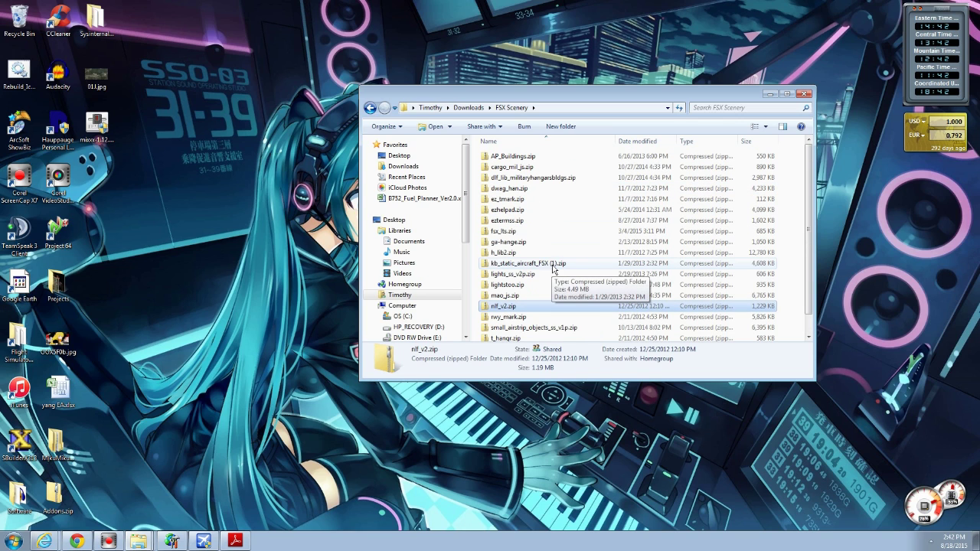
click(554, 264)
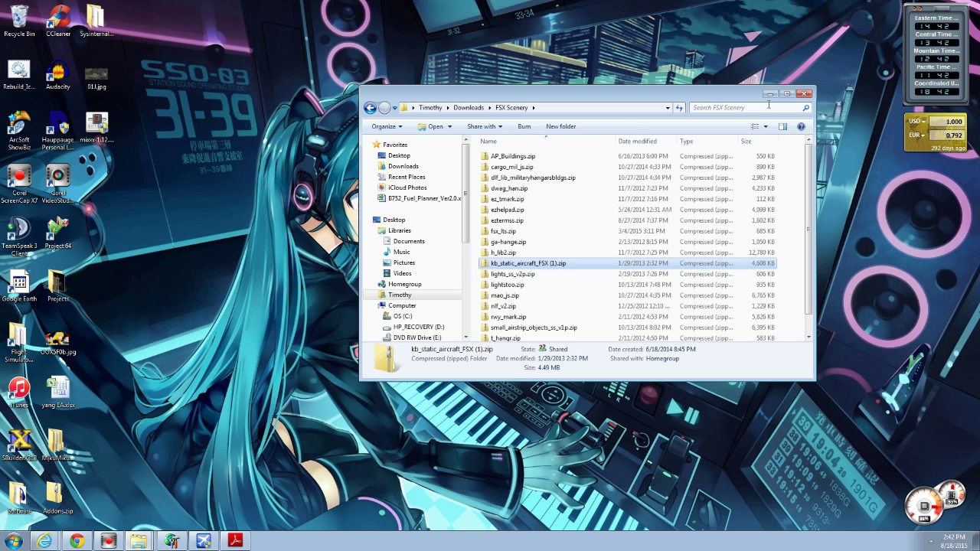
click(802, 93)
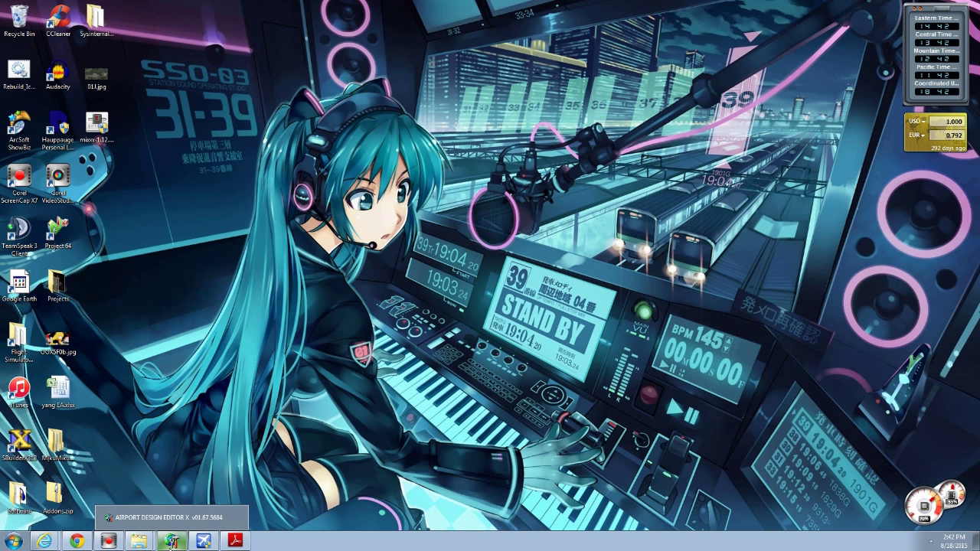
Switch to Microsoft Flight Simulator X, turn on slew mode and raise the aircraft to about 383 ft above the runway
mouse_move(98, 548)
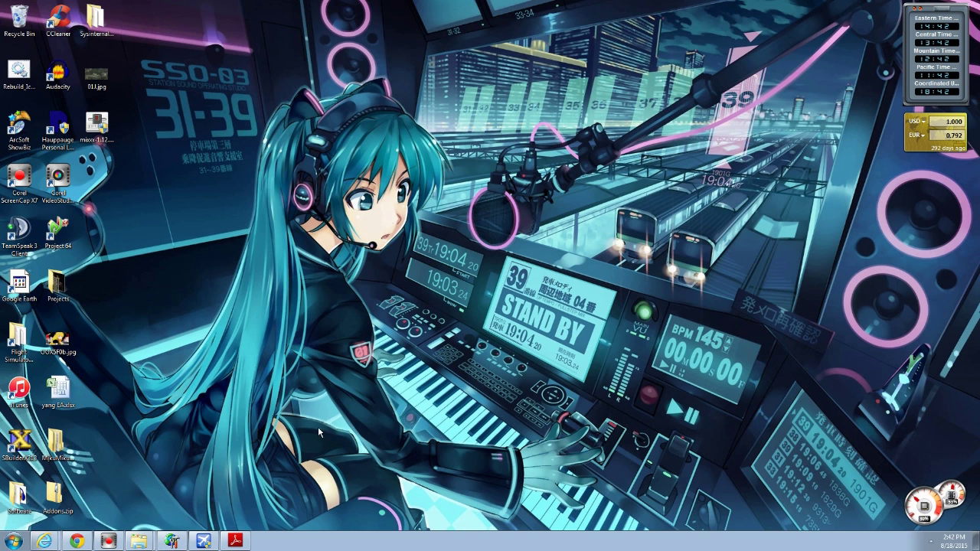
click(211, 540)
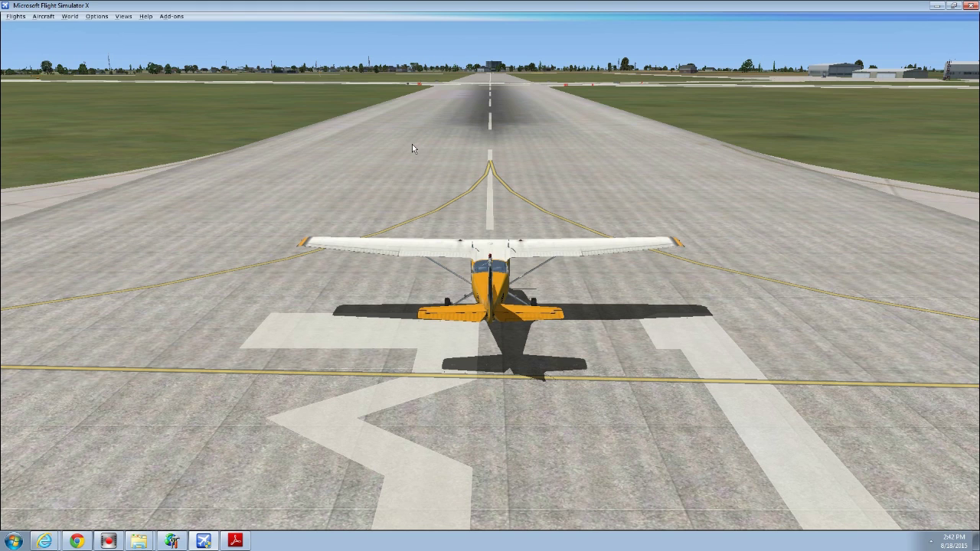
key(y)
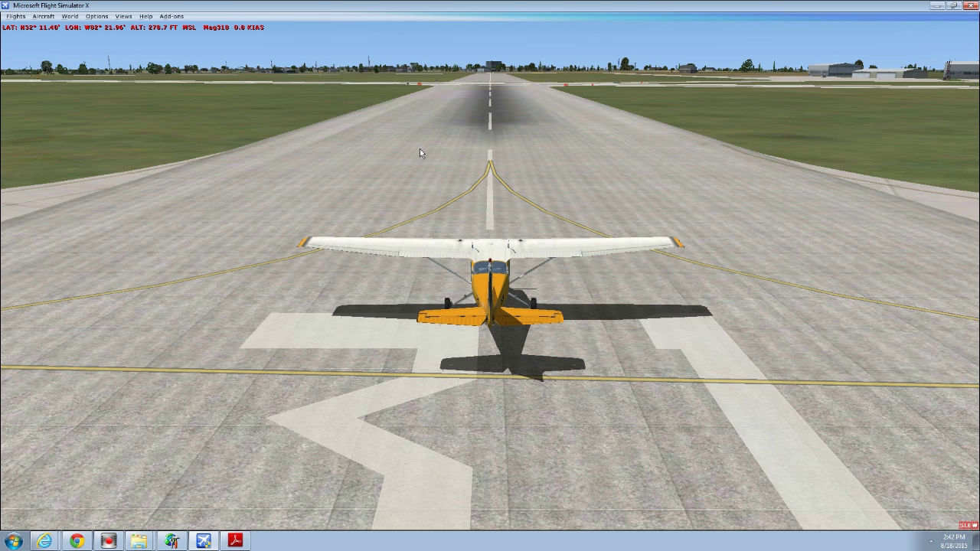
key(F4)
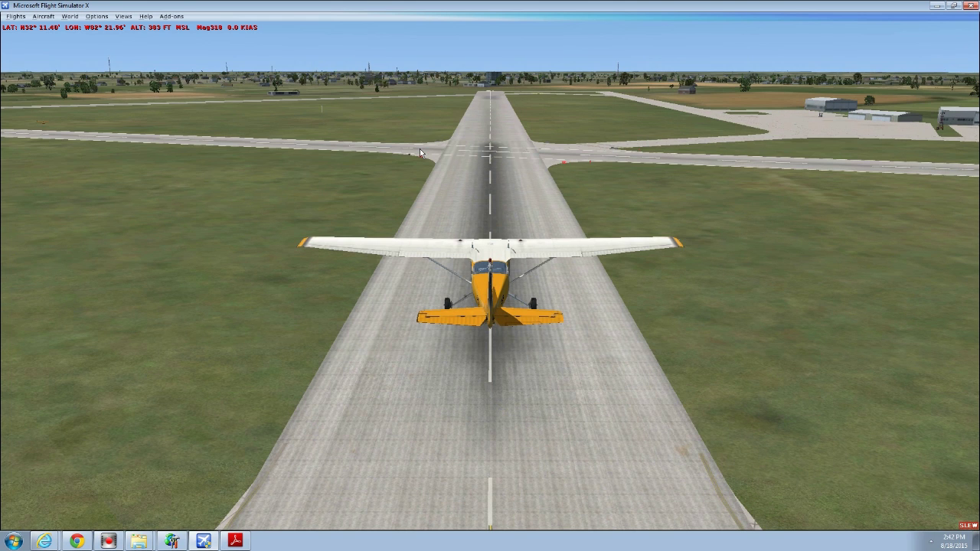
Switch to the FAA airport directory PDF in Internet Explorer and examine the enlarged Vidalia Rgnl entry and its runway diagram
mouse_move(52, 541)
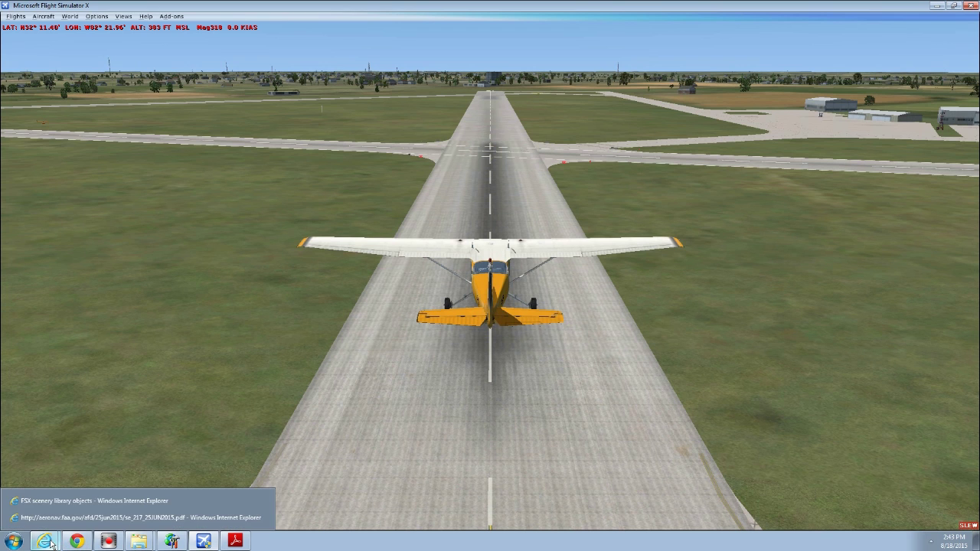
click(77, 518)
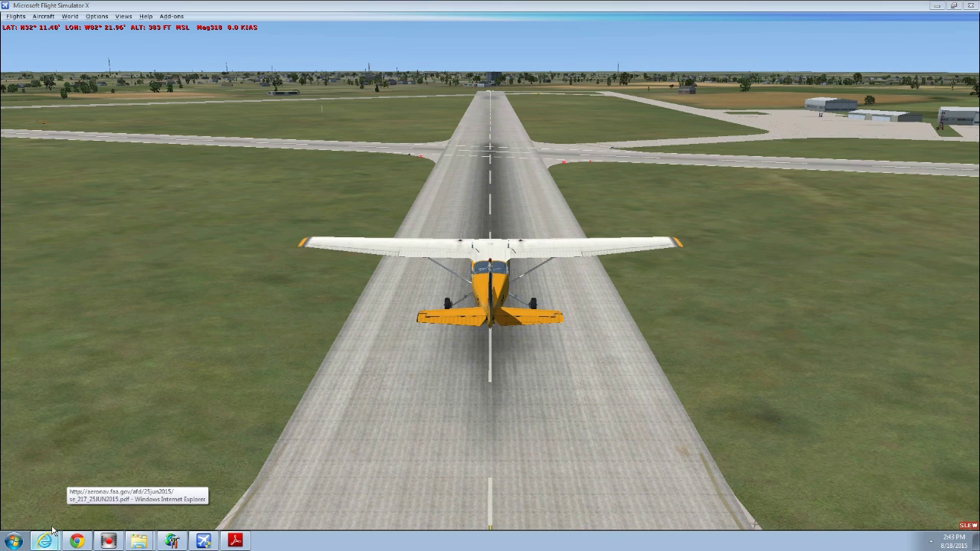
scroll(416, 355, down, 5)
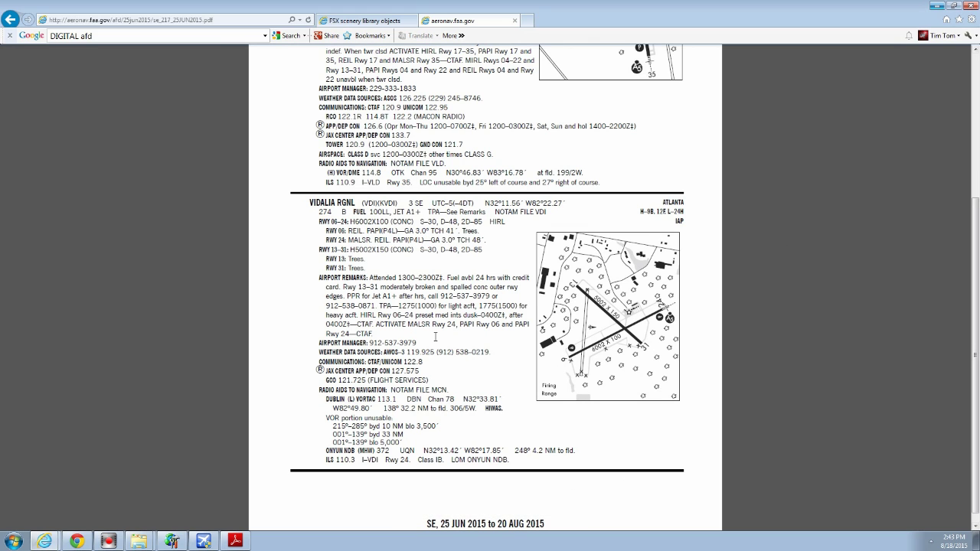
scroll(436, 329, down, 1)
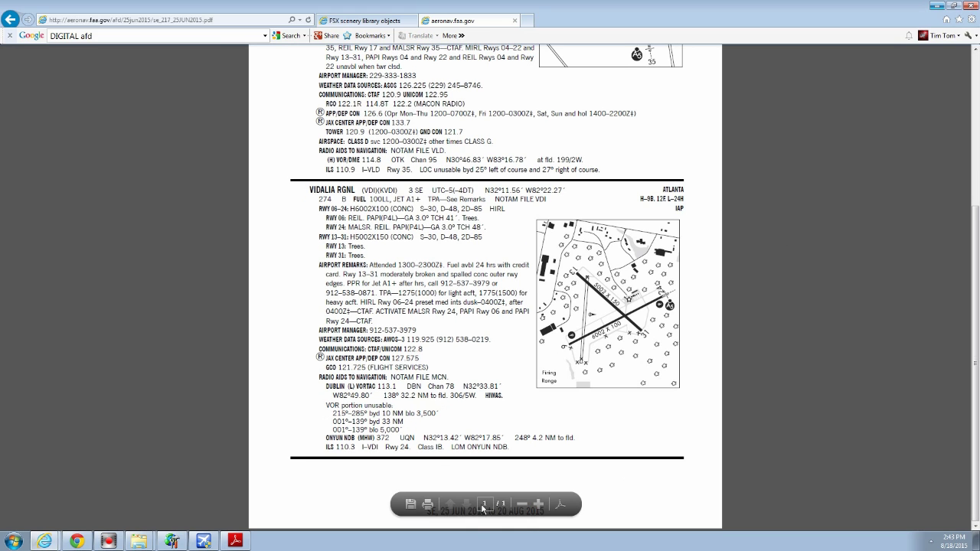
click(538, 503)
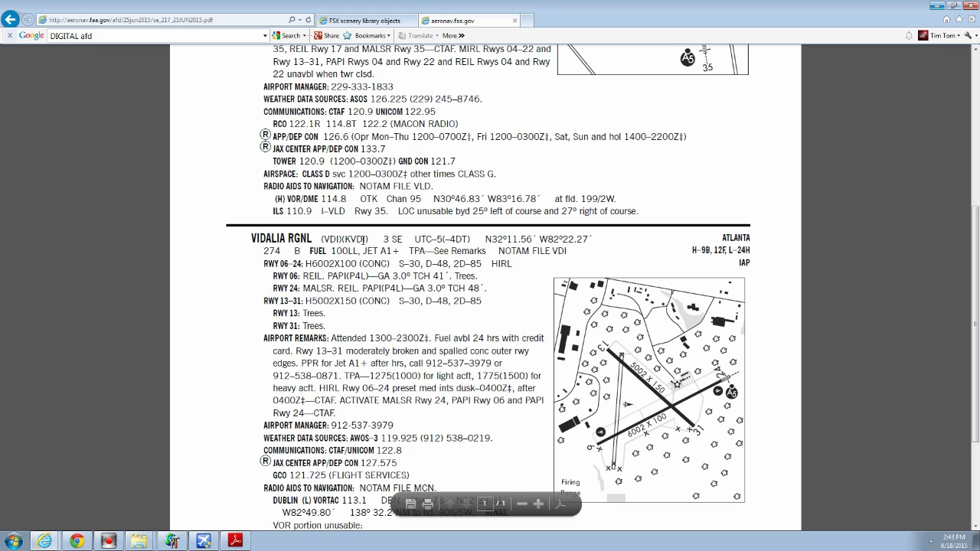
scroll(447, 239, down, 7)
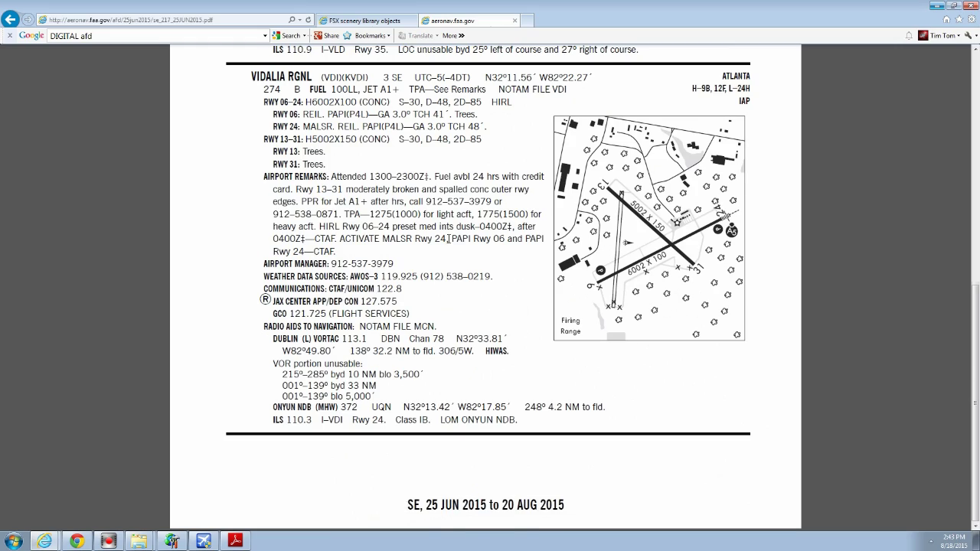
scroll(449, 239, up, 1)
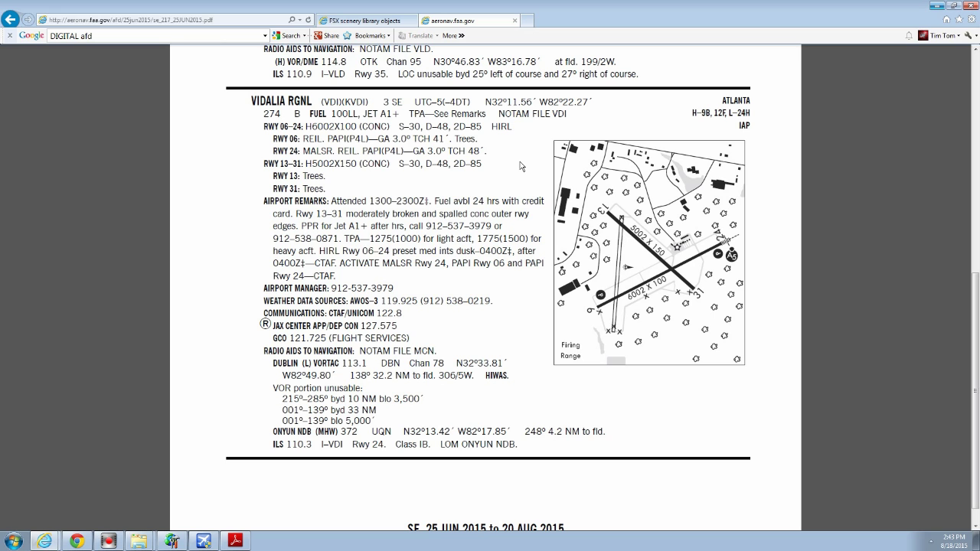
click(935, 5)
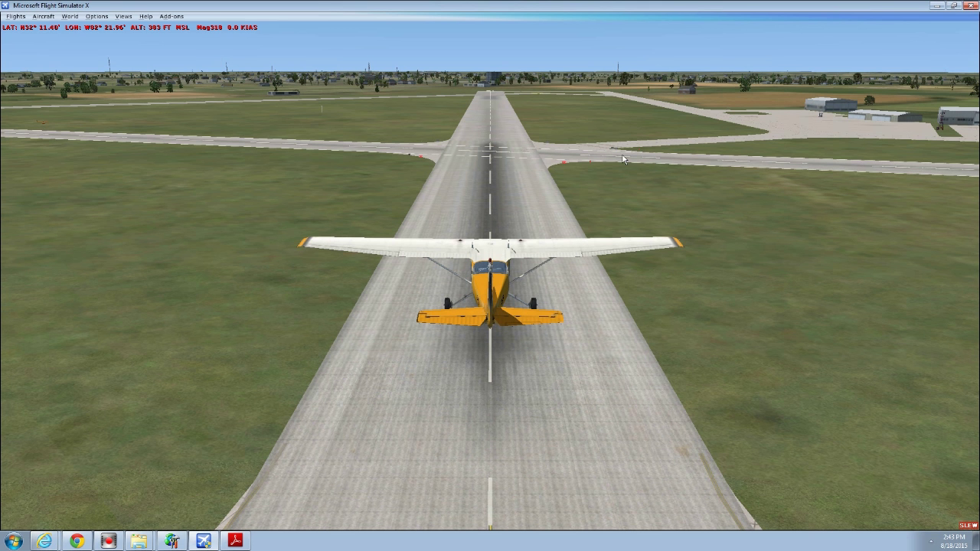
Slew the aircraft forward past the runway intersection and turn it to heading 12, facing the hangars
key(y)
key(KP_8)
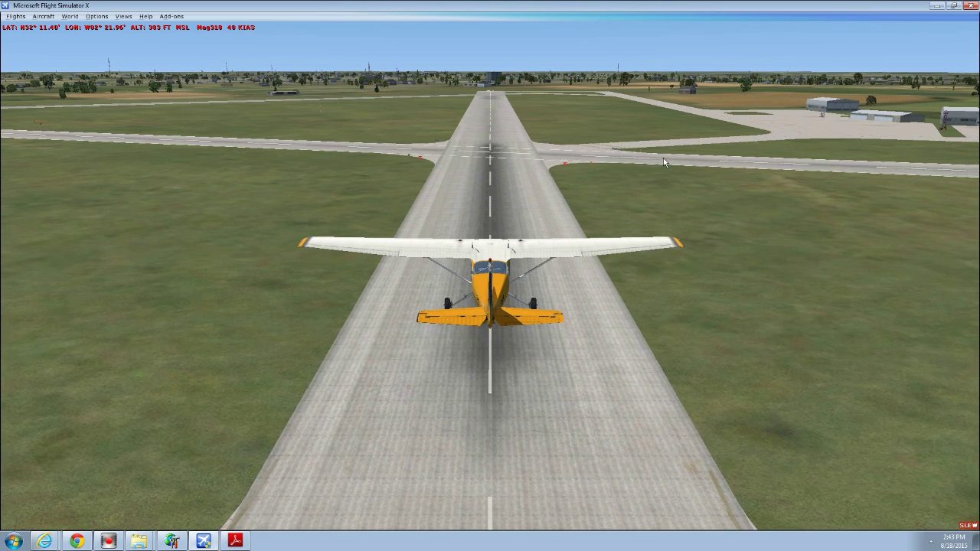
key(KP_5)
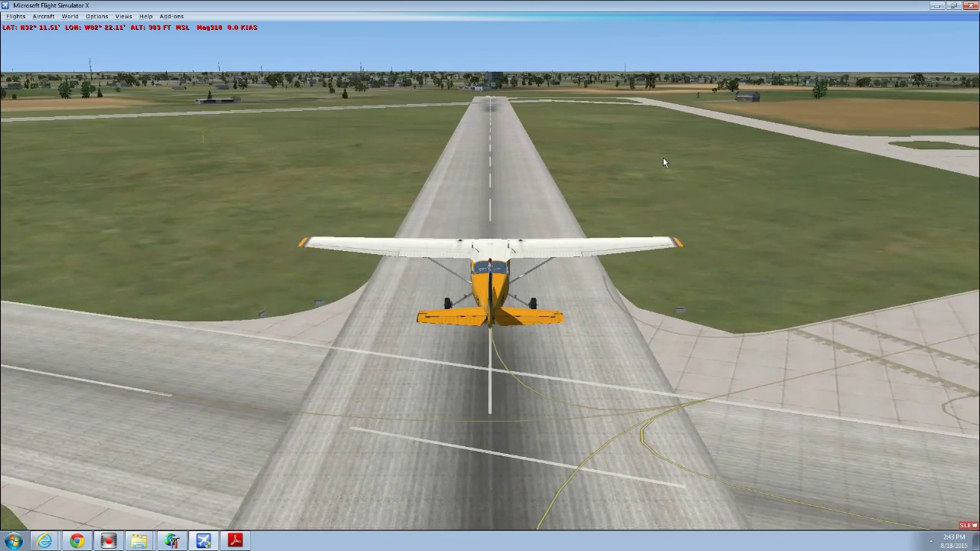
key(KP_3)
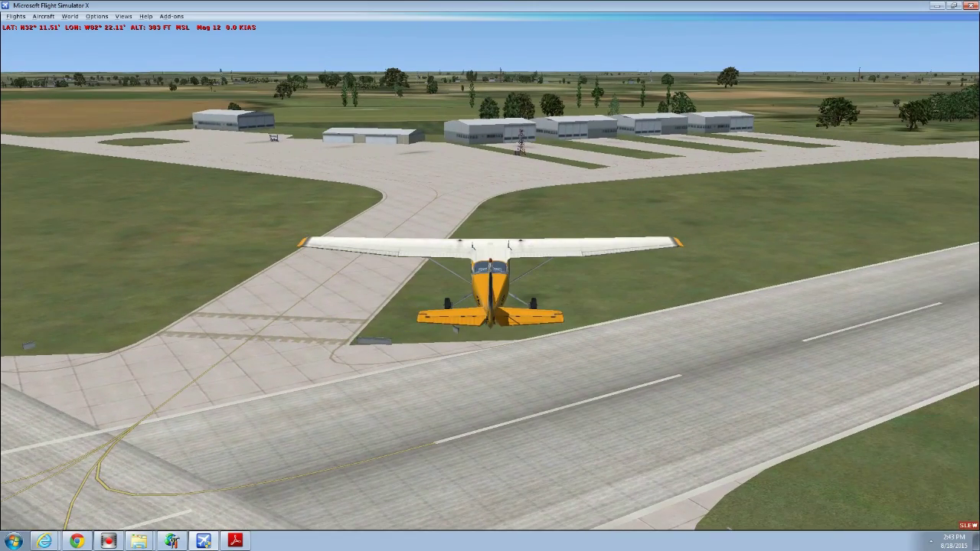
Raise the aircraft to about 1,613 ft and look around the hangars, apron and runways from above
key(F4)
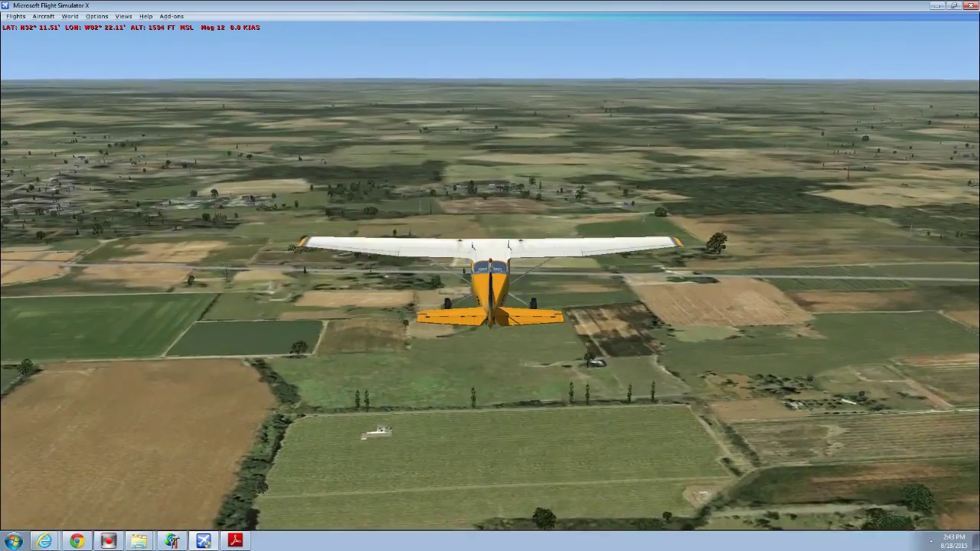
key(KP_5)
middle_drag(545, 295, 538, 485)
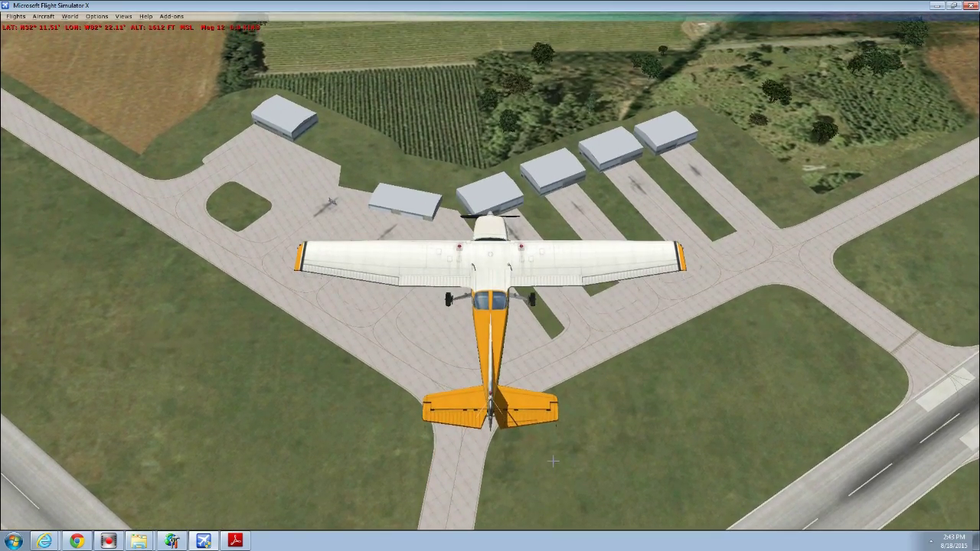
middle_drag(553, 460, 735, 417)
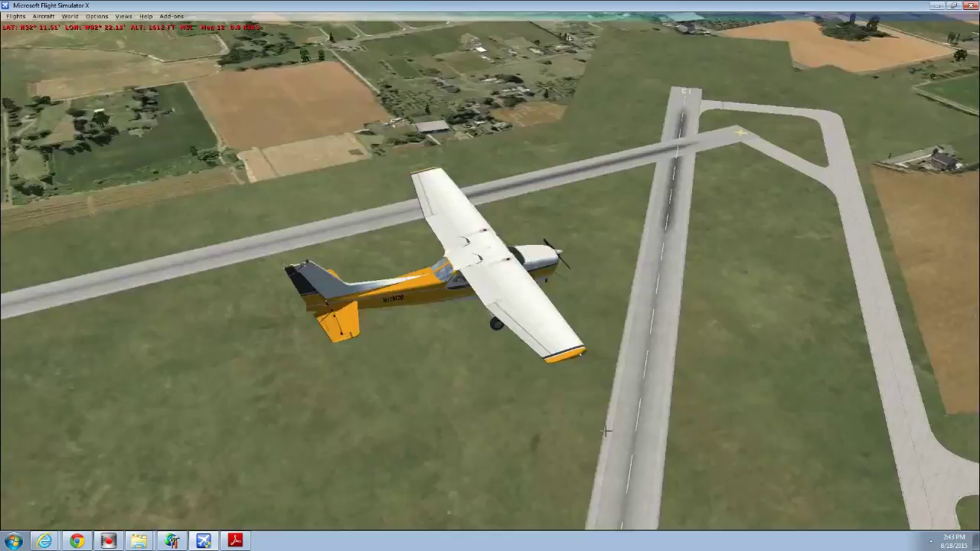
middle_drag(605, 432, 480, 450)
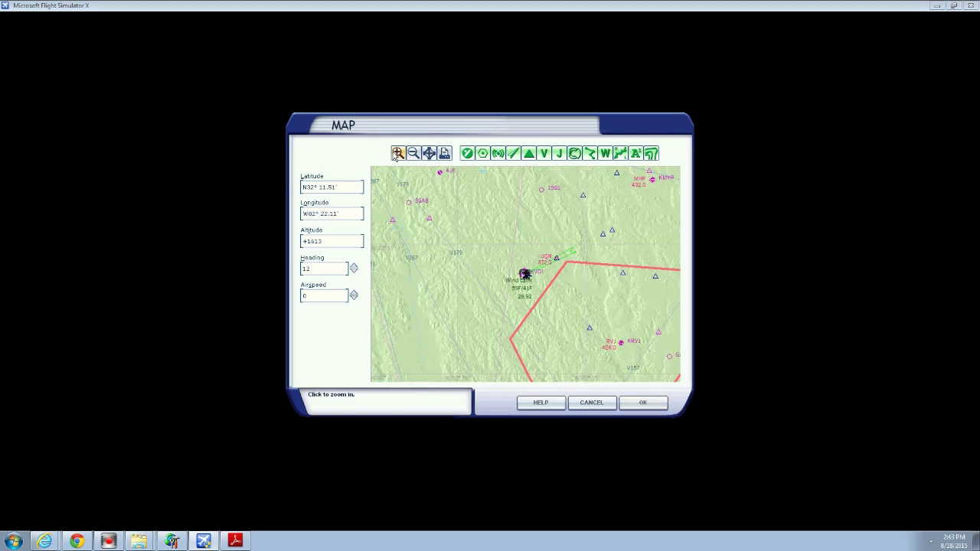
click(397, 153)
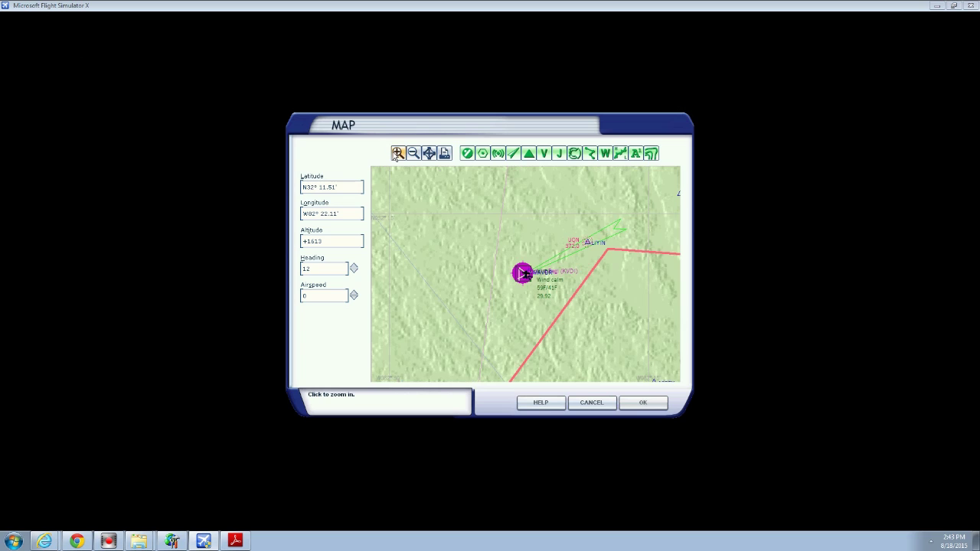
click(522, 270)
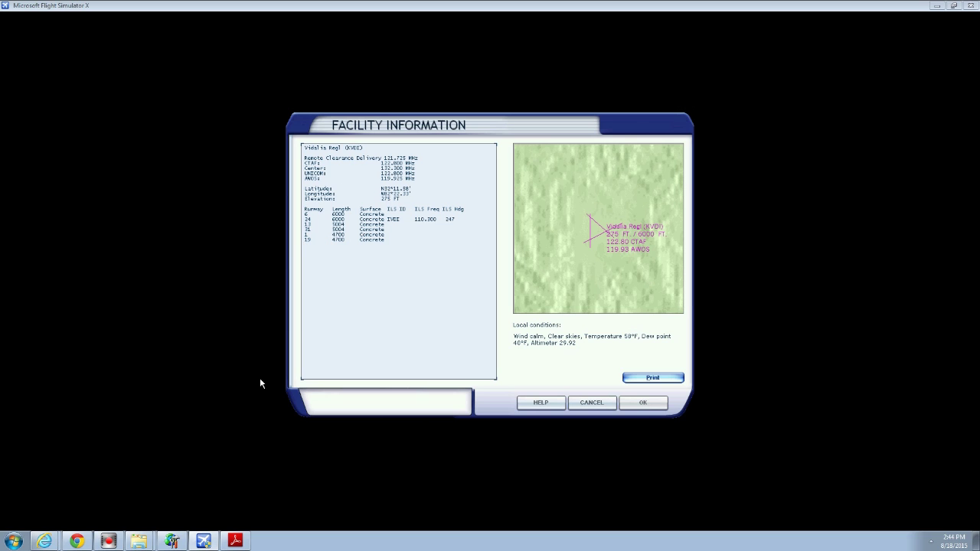
click(53, 540)
click(65, 516)
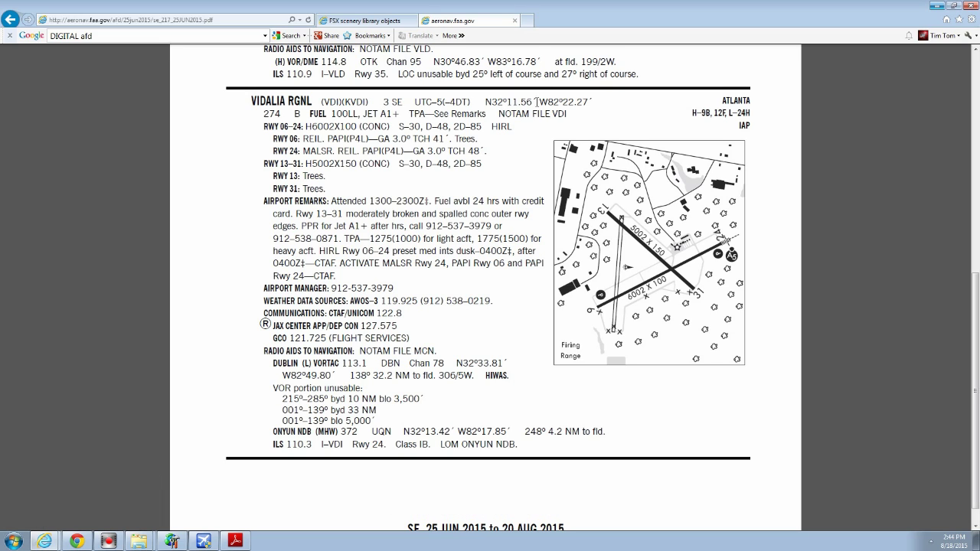
click(937, 5)
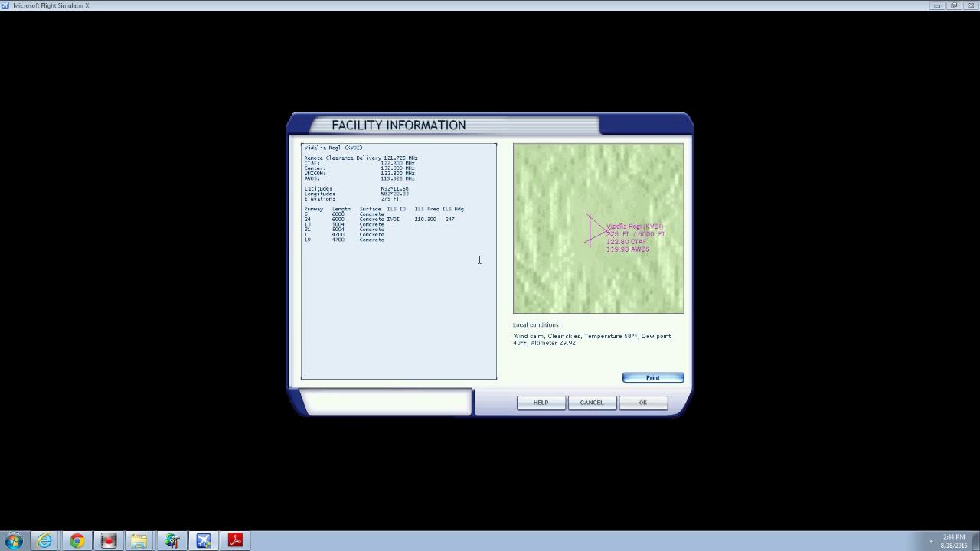
click(593, 405)
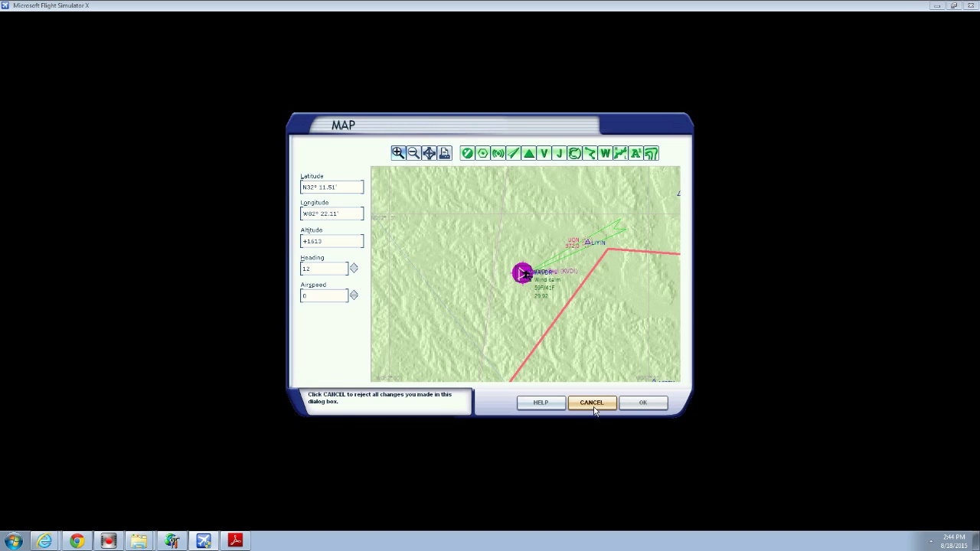
Cancel out of the map and look around the hangars, runways and surrounding fields from above the airport
click(592, 404)
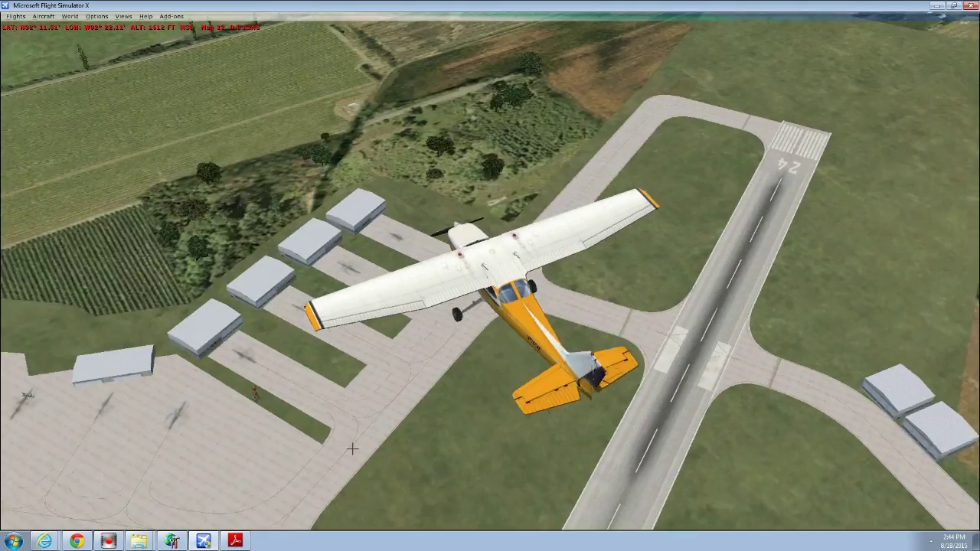
middle_drag(352, 449, 698, 421)
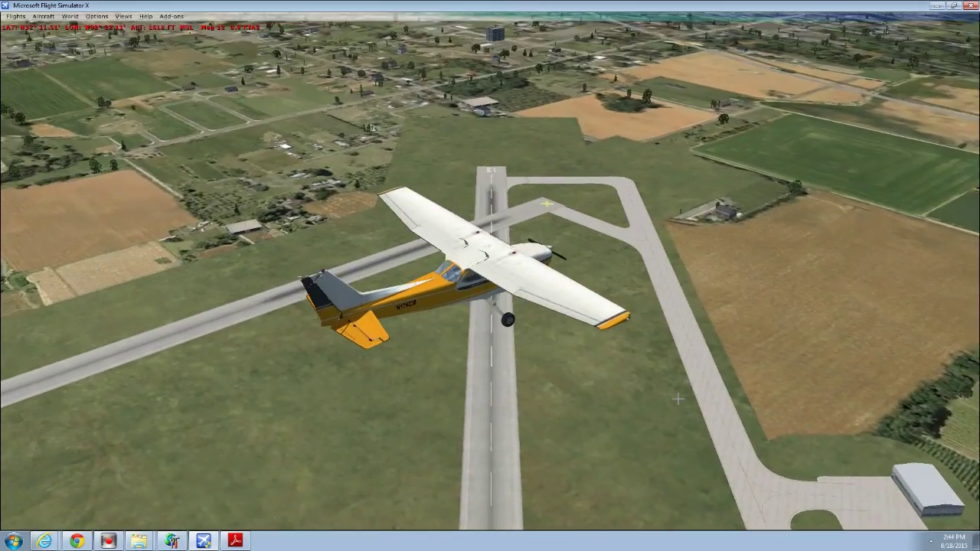
middle_drag(678, 398, 540, 412)
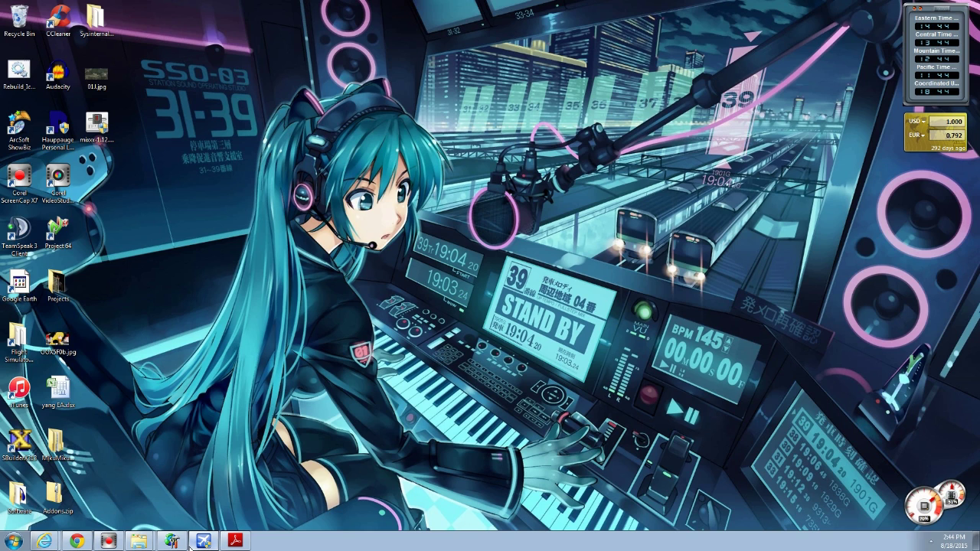
Switch to Airport Design Editor X and open its stock airport list
mouse_move(183, 543)
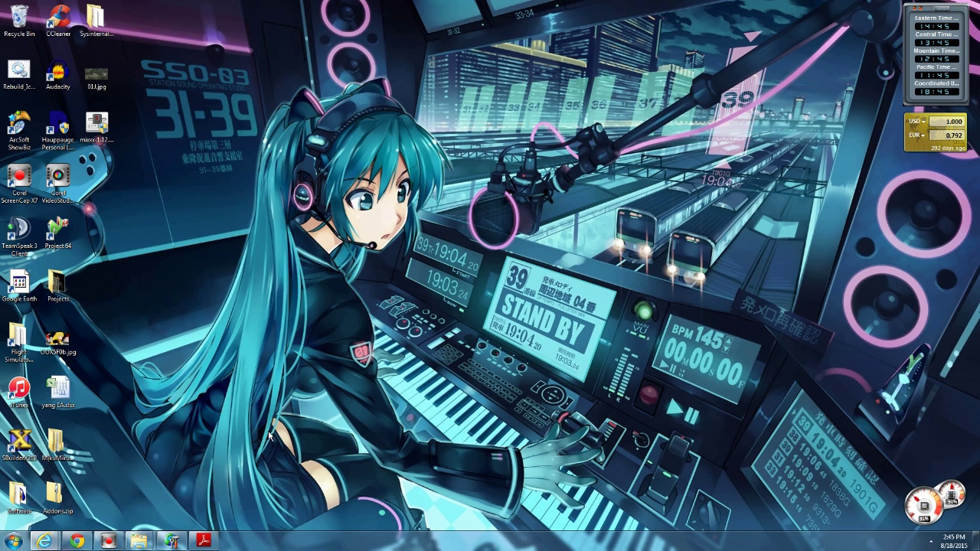
click(172, 542)
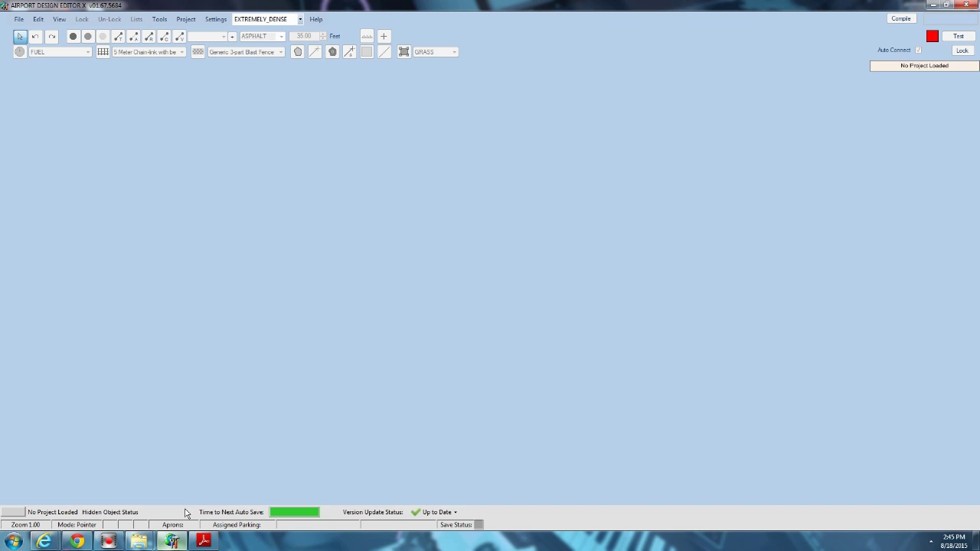
click(19, 19)
click(48, 54)
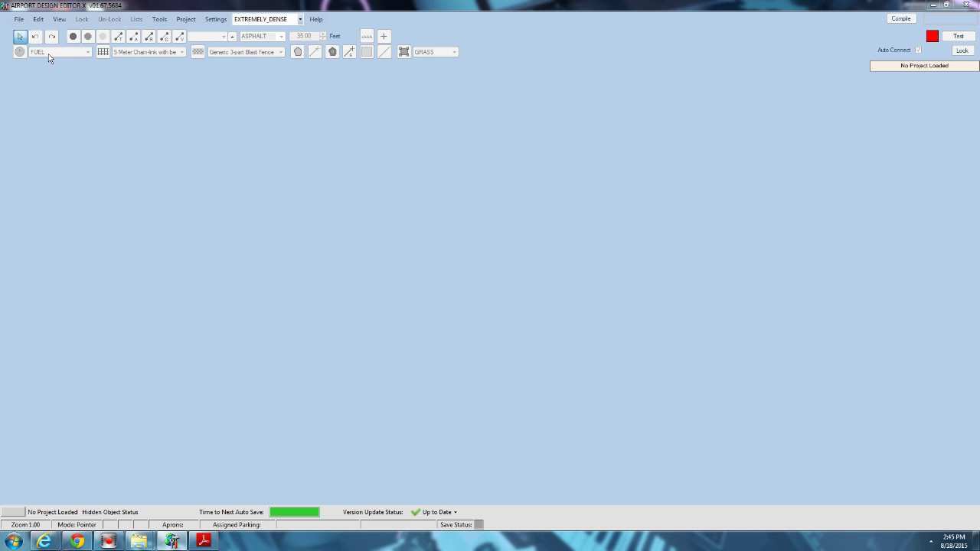
click(466, 273)
click(12, 19)
click(35, 41)
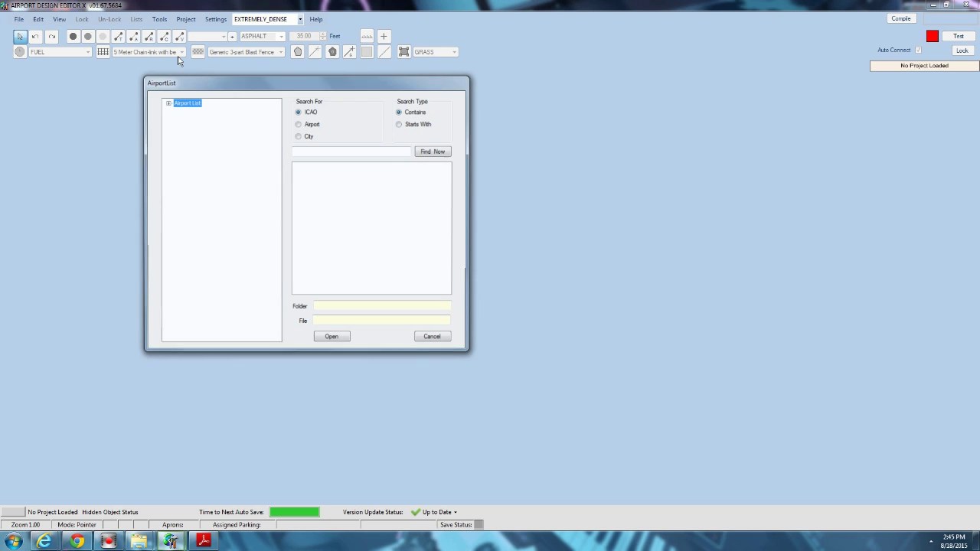
Search the airport list by ICAO code for kvdi and open KVDI - Vidalia Regl
click(327, 152)
text(kvdi)
key(Return)
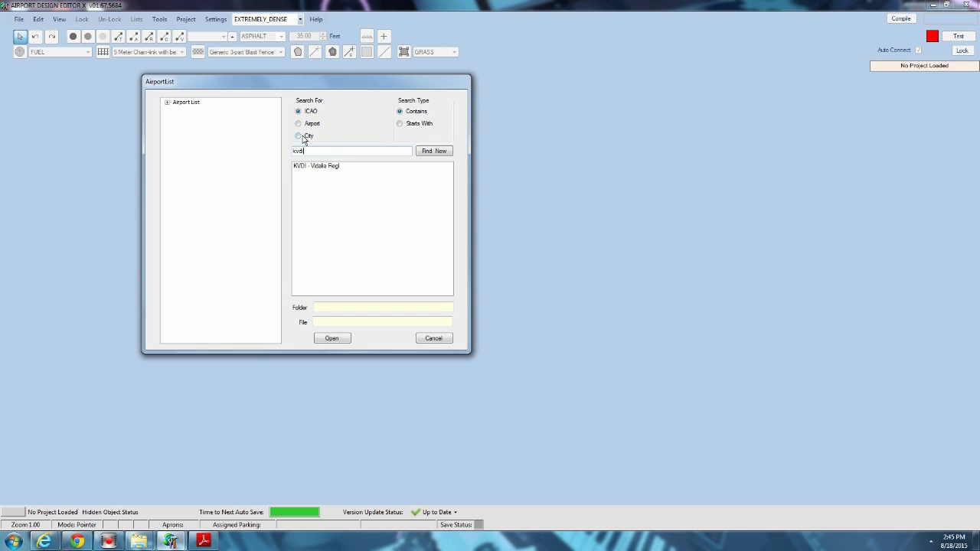
click(167, 103)
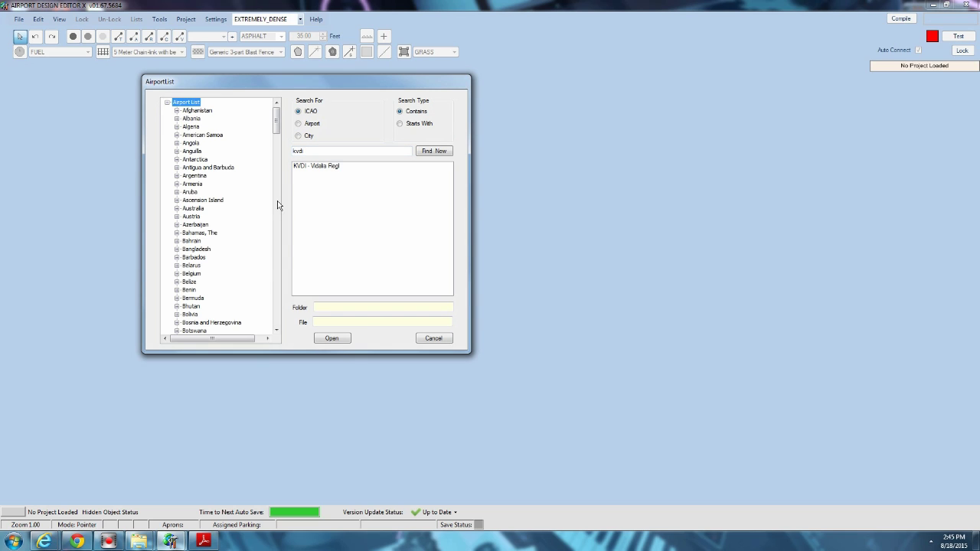
drag(277, 128, 276, 310)
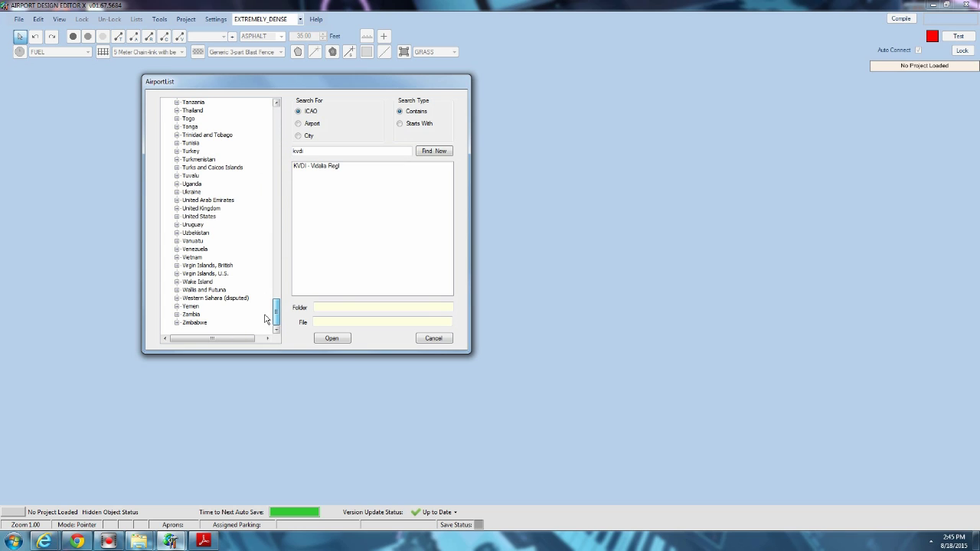
click(311, 167)
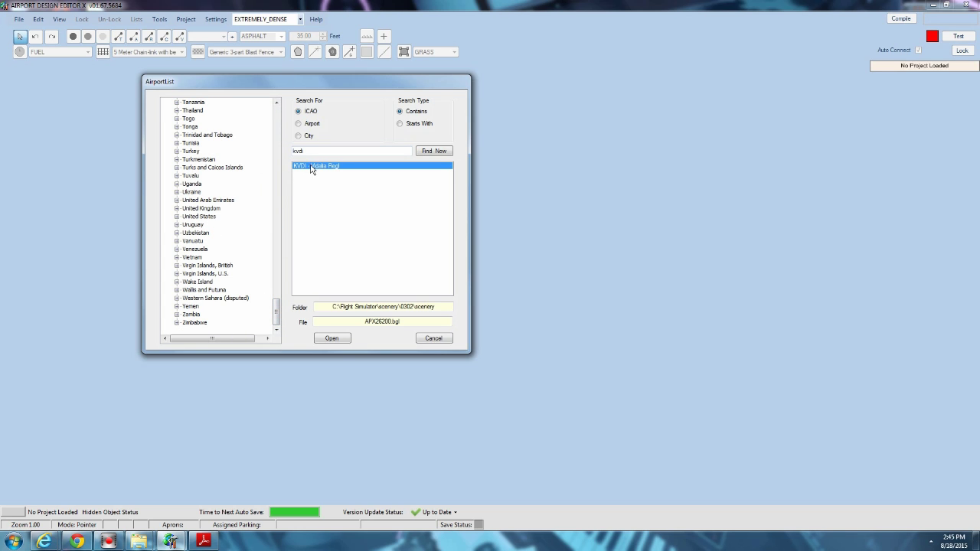
click(332, 339)
Switch to the FAA airport directory PDF in Internet Explorer and examine the Vidalia Rgnl name, identifiers, time zone and elevation
mouse_move(46, 542)
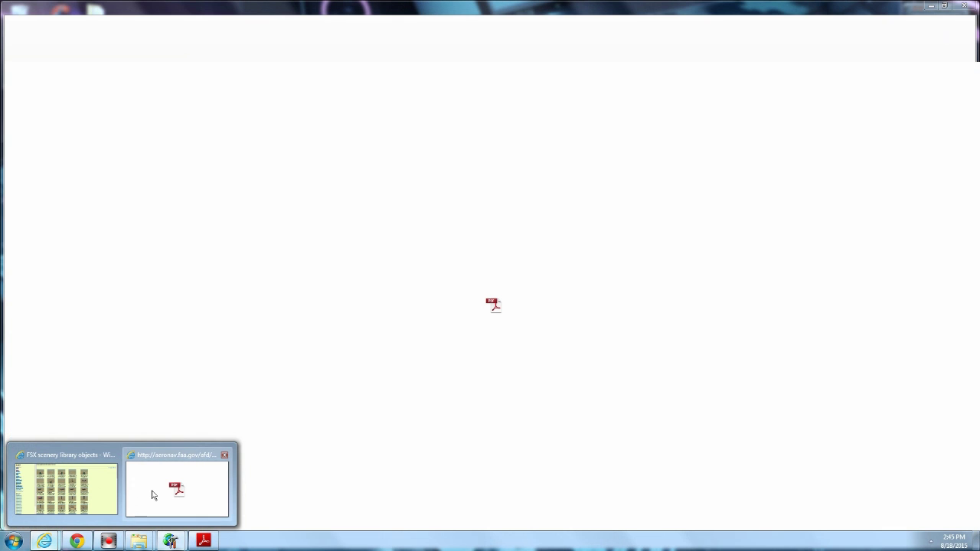
click(151, 495)
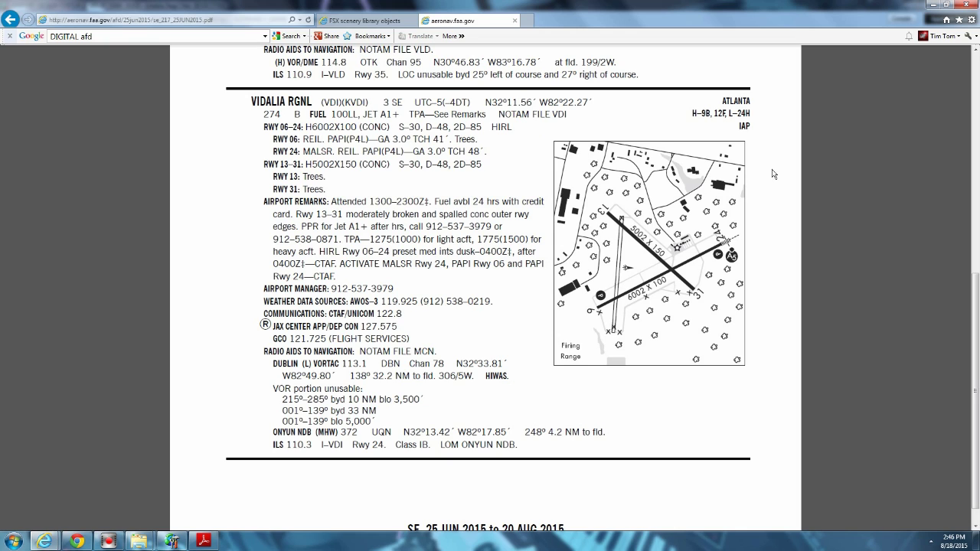
drag(251, 101, 403, 100)
click(458, 114)
mouse_move(417, 101)
mouse_down()
mouse_move(470, 102)
mouse_move(413, 114)
mouse_up()
click(517, 93)
drag(263, 112, 303, 112)
click(444, 226)
Examine the Vidalia Rgnl fuel types and runway 06-24's weight limits and edge lighting in the directory entry
double_click(338, 114)
drag(379, 114, 399, 114)
click(447, 114)
drag(397, 127, 481, 127)
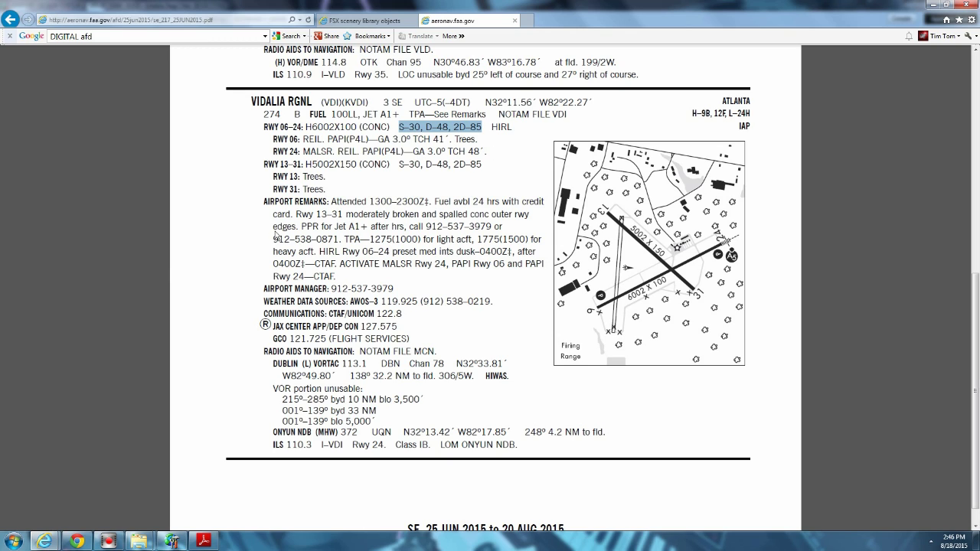
drag(492, 126, 512, 126)
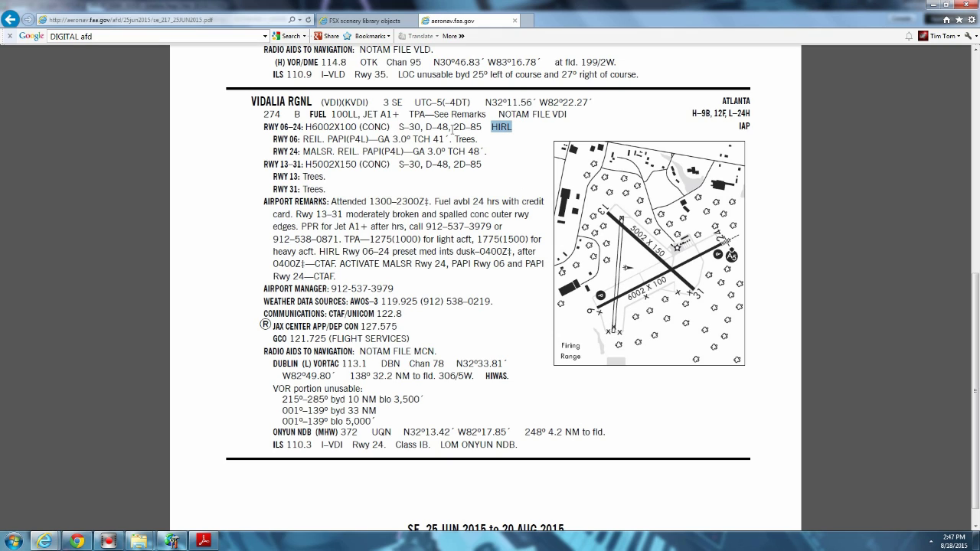
Review the approach lighting and obstacle notes for runways 06 and 24 and the entry for runway 13-31
drag(304, 139, 325, 139)
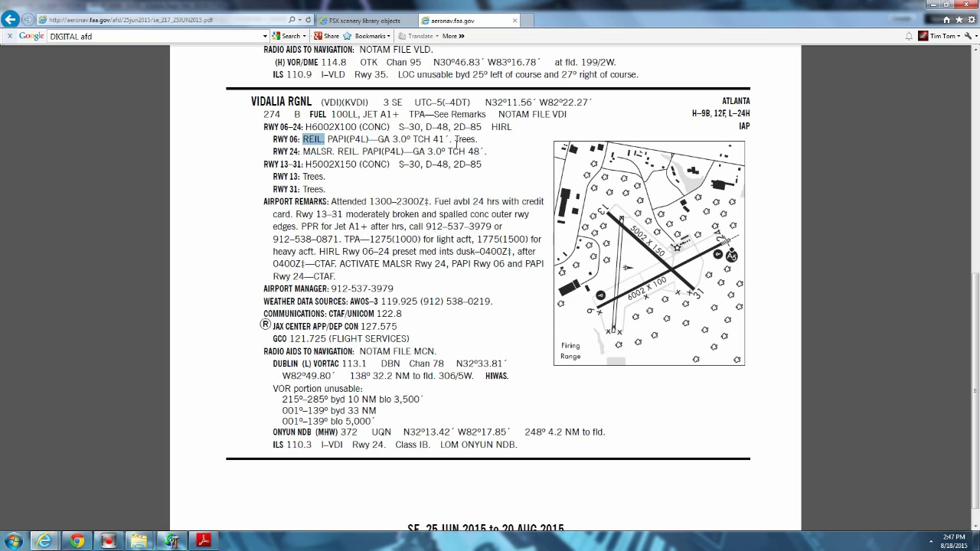
drag(456, 144, 492, 142)
click(409, 188)
drag(310, 151, 368, 168)
click(417, 151)
click(316, 176)
Review the airport remarks and the AWOS-3 weather frequency in the Vidalia Rgnl entry
drag(331, 202, 506, 270)
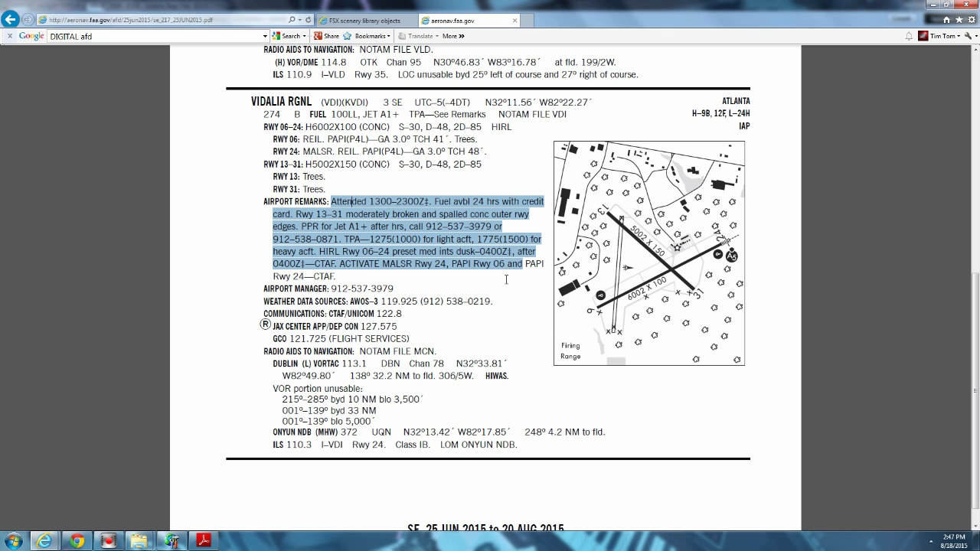
drag(506, 279, 506, 287)
click(441, 347)
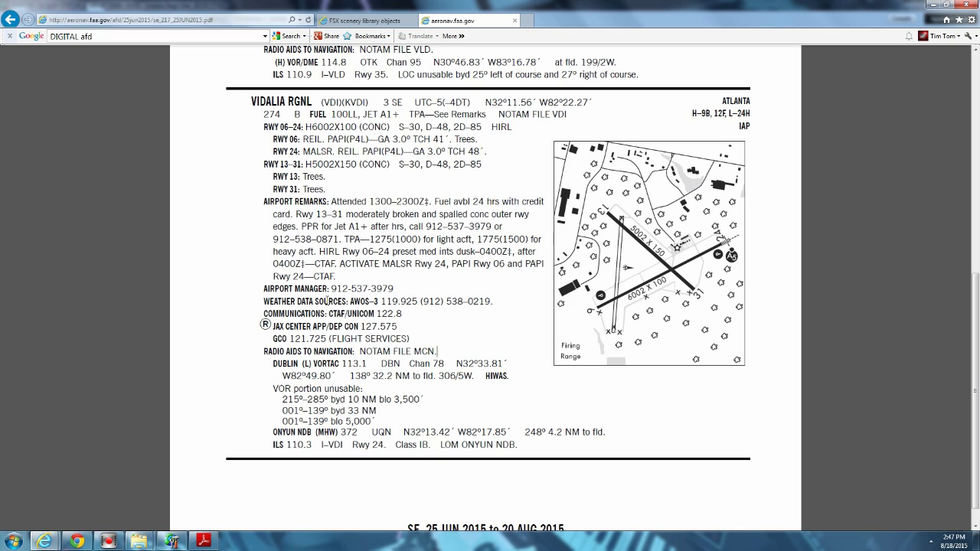
drag(399, 300, 457, 299)
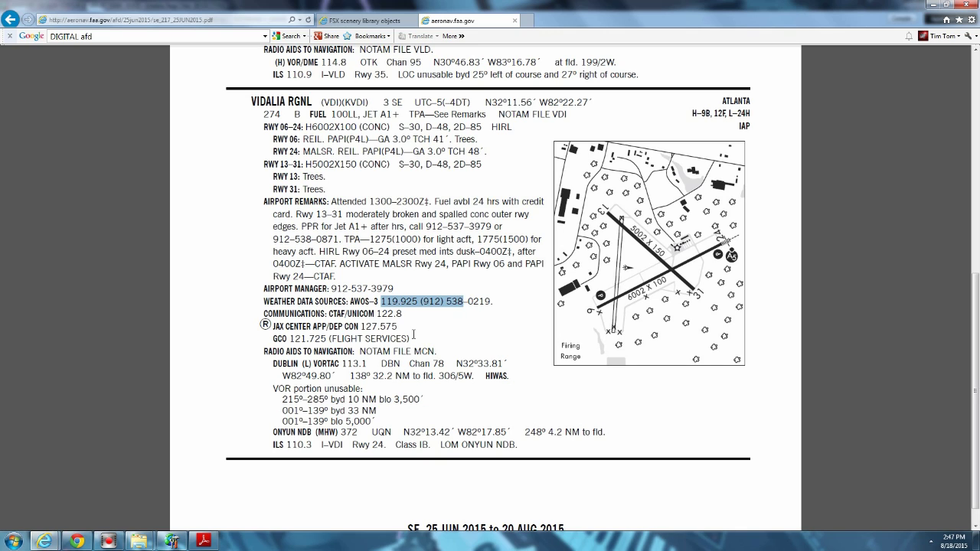
click(371, 384)
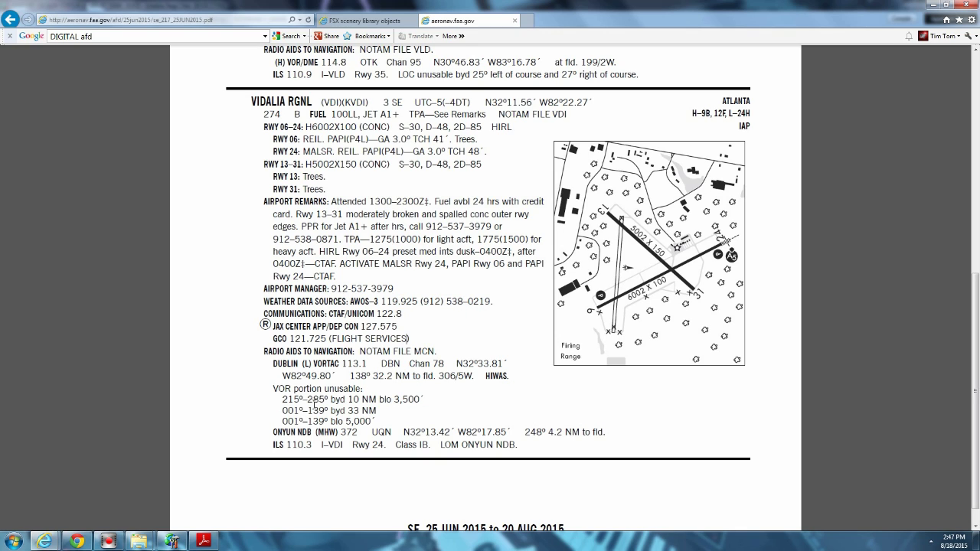
Examine the ONYUN NDB, the runway 24 ILS and the CTAF/UNICOM frequency in the directory entry
drag(312, 437, 450, 436)
click(296, 448)
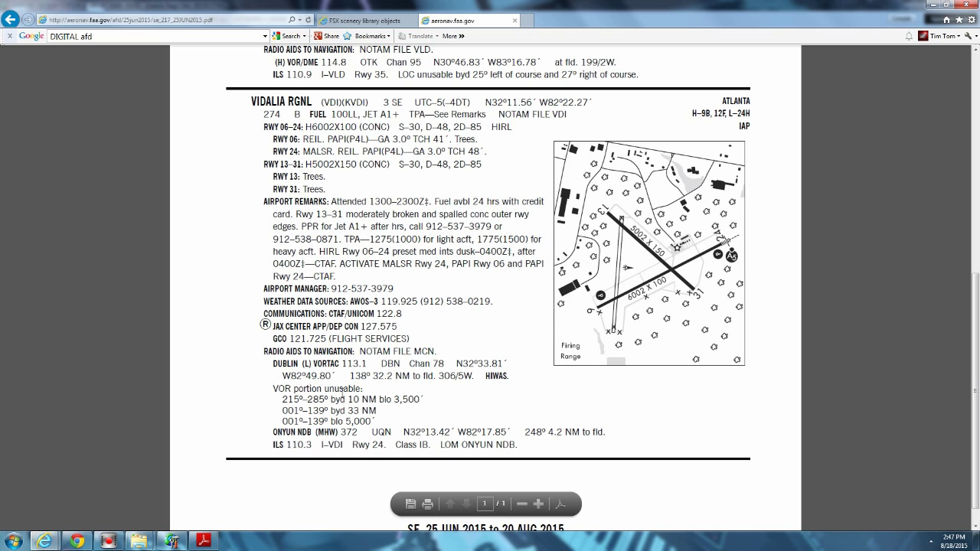
drag(291, 446, 354, 450)
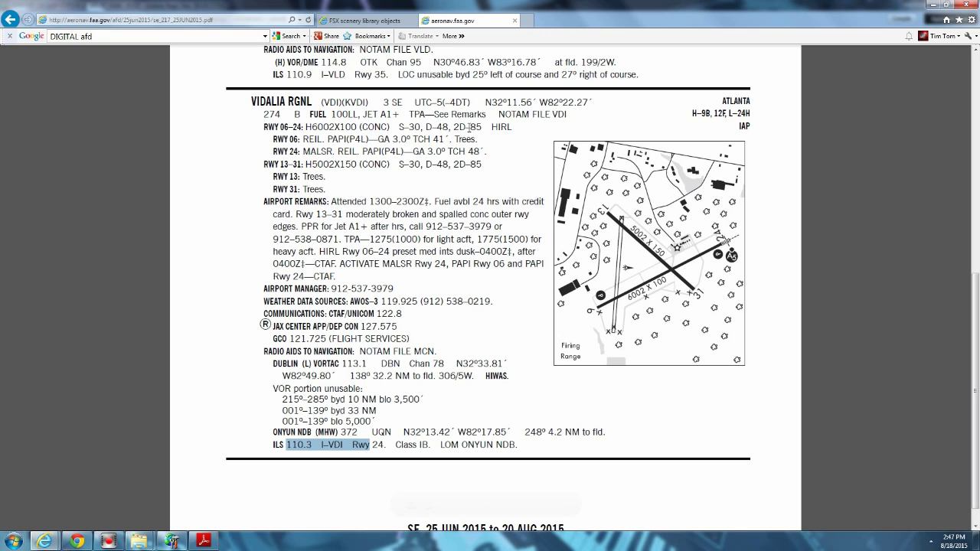
click(394, 312)
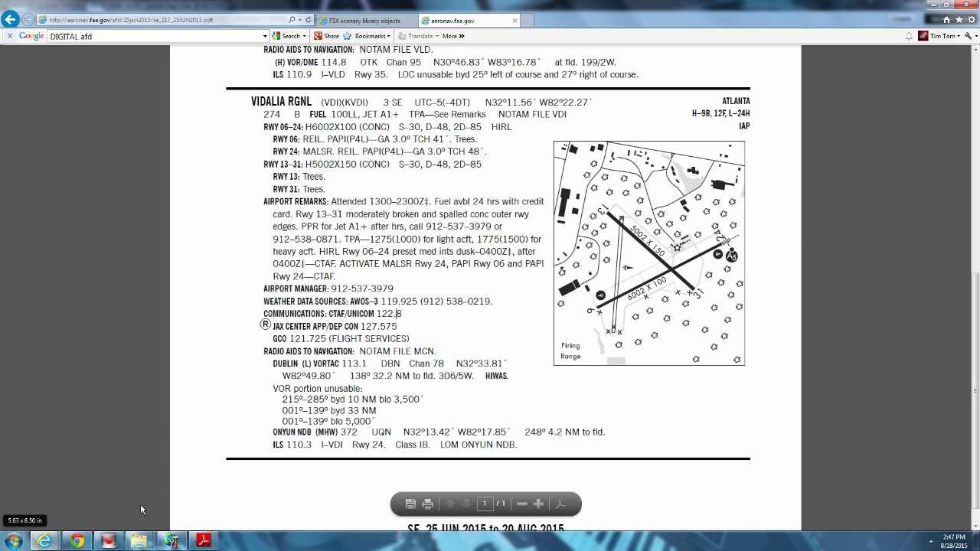
Show the FSX scenery library objects page, return to Airport Design Editor X and examine the KVDI airport layout
click(349, 21)
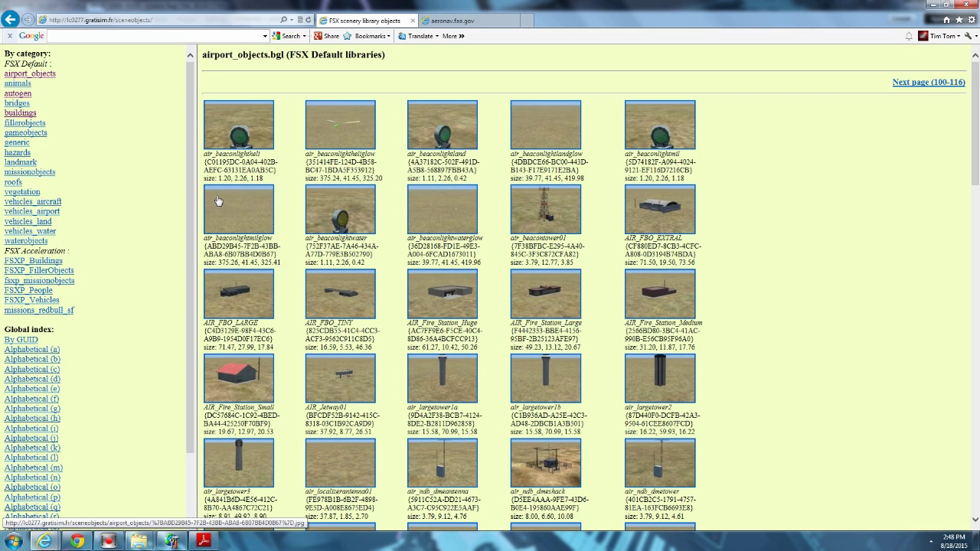
click(934, 6)
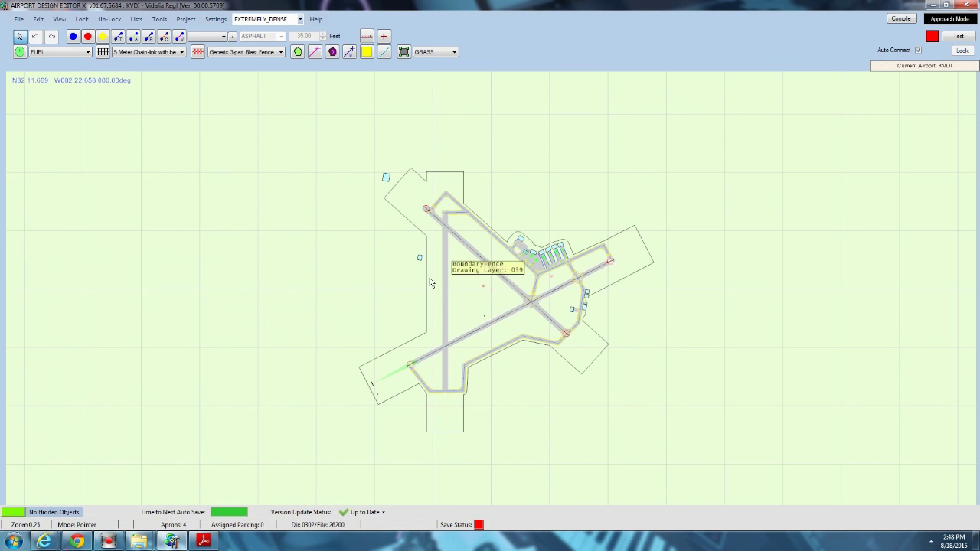
scroll(492, 295, up, 4)
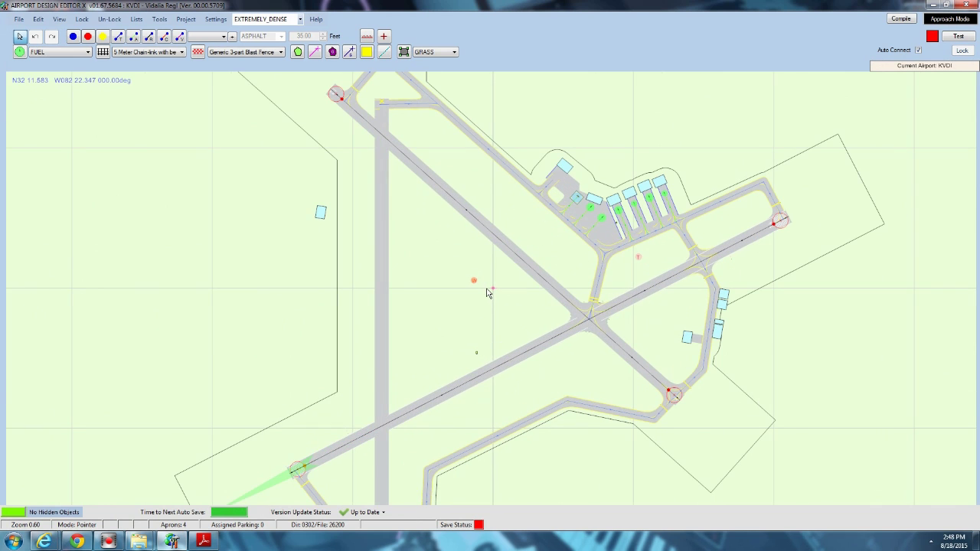
scroll(366, 215, down, 3)
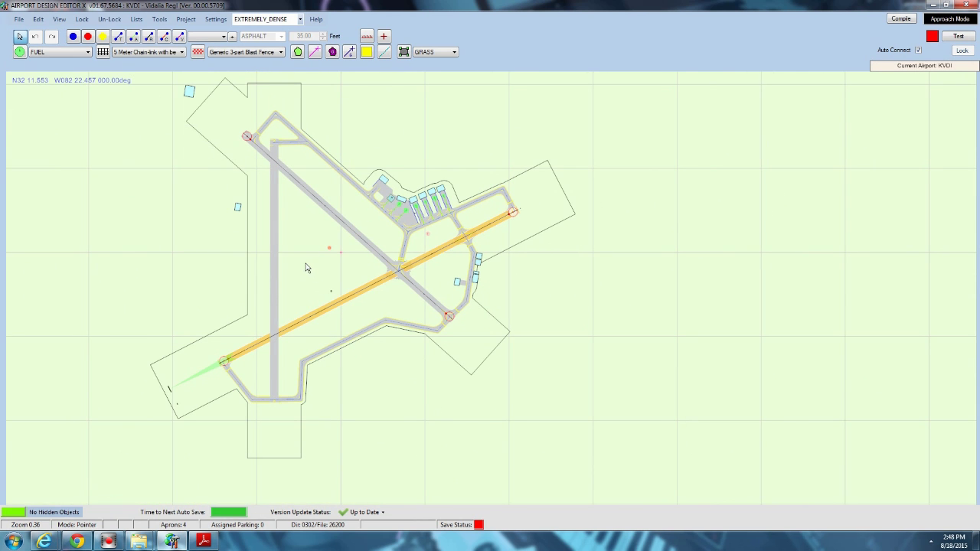
click(88, 52)
click(88, 52)
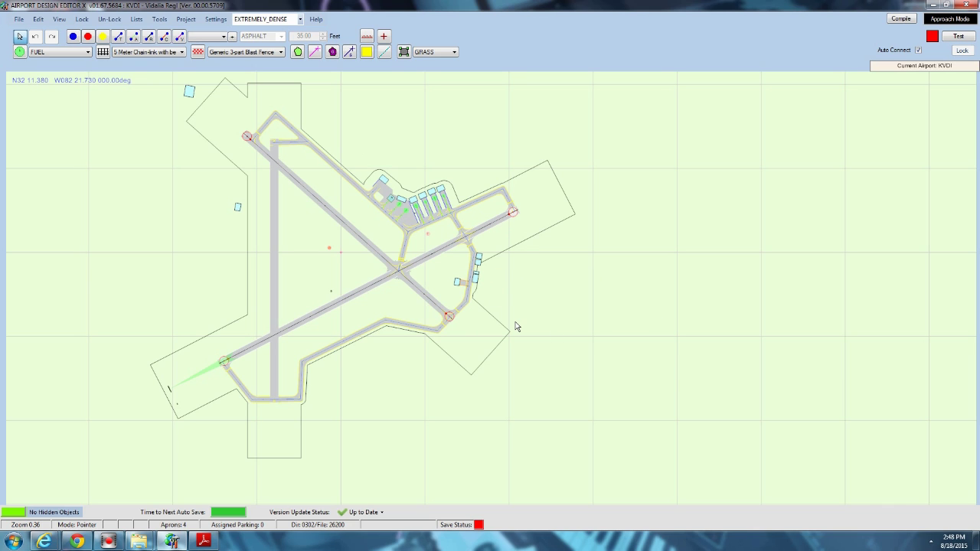
scroll(340, 164, up, 2)
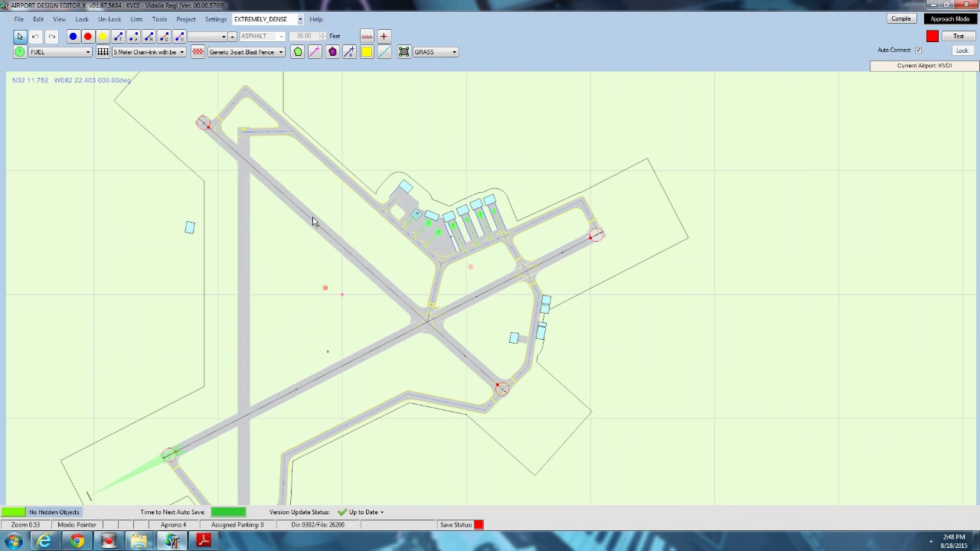
Open the list of aprons for KVDI, select every concrete apron and delete them all
click(137, 19)
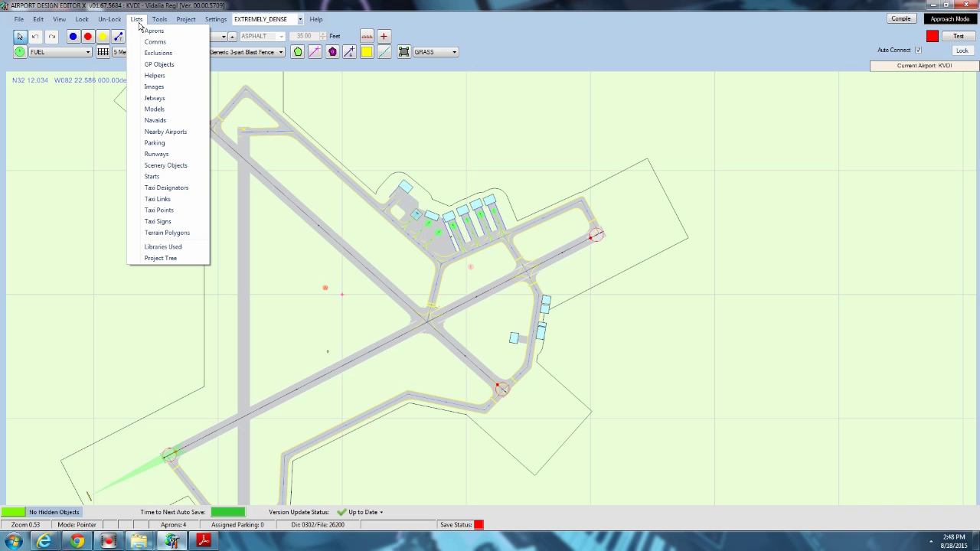
click(150, 31)
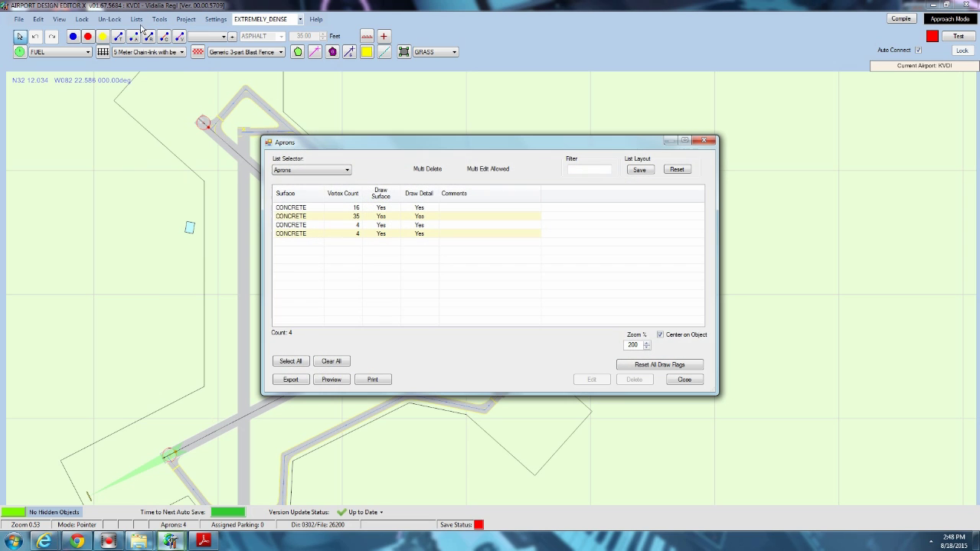
click(310, 171)
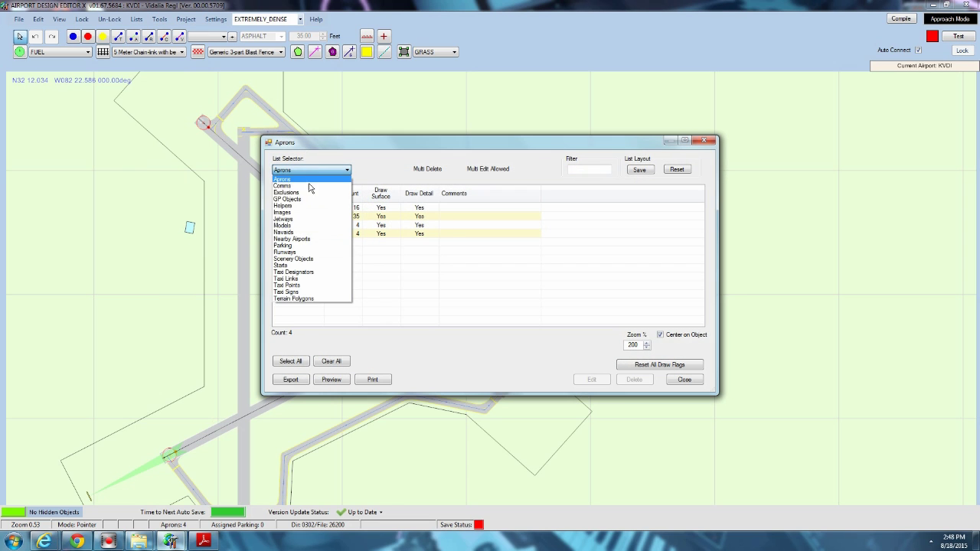
click(396, 158)
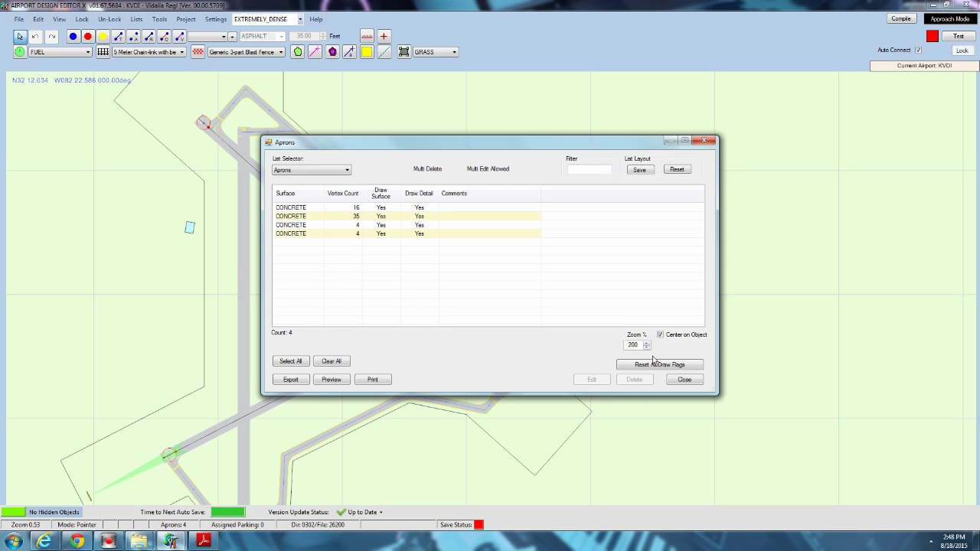
click(290, 360)
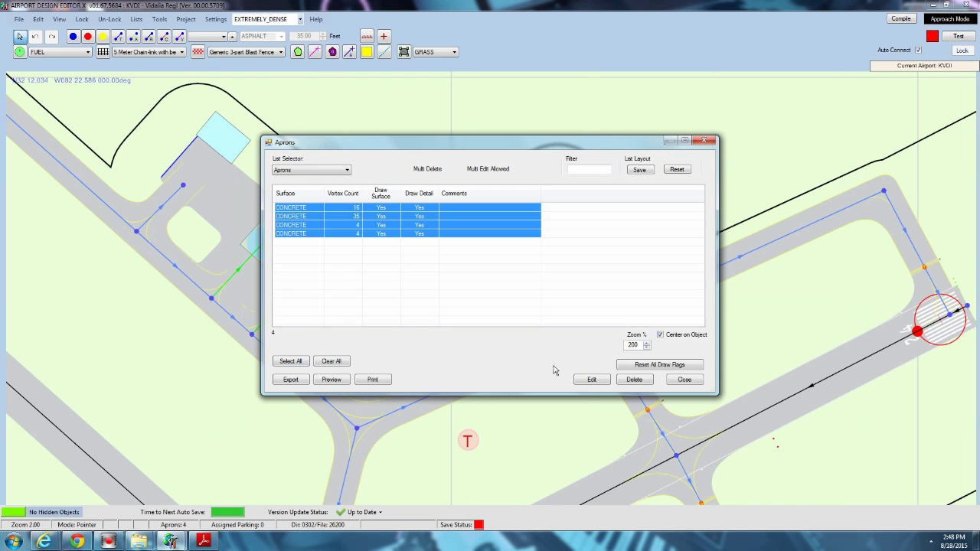
click(634, 379)
Check the jetways list, switch to the parking list and delete every parking spot at KVDI
click(323, 171)
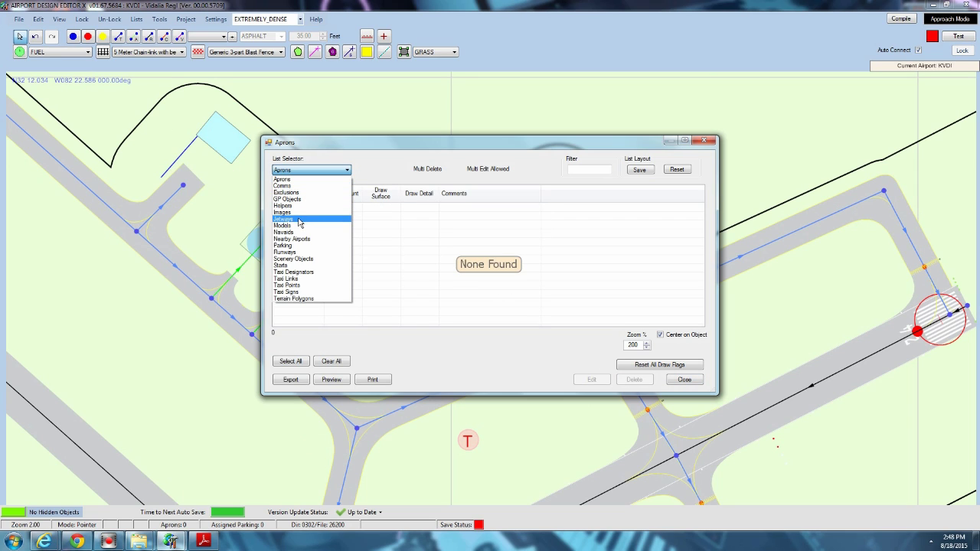
click(298, 219)
click(310, 170)
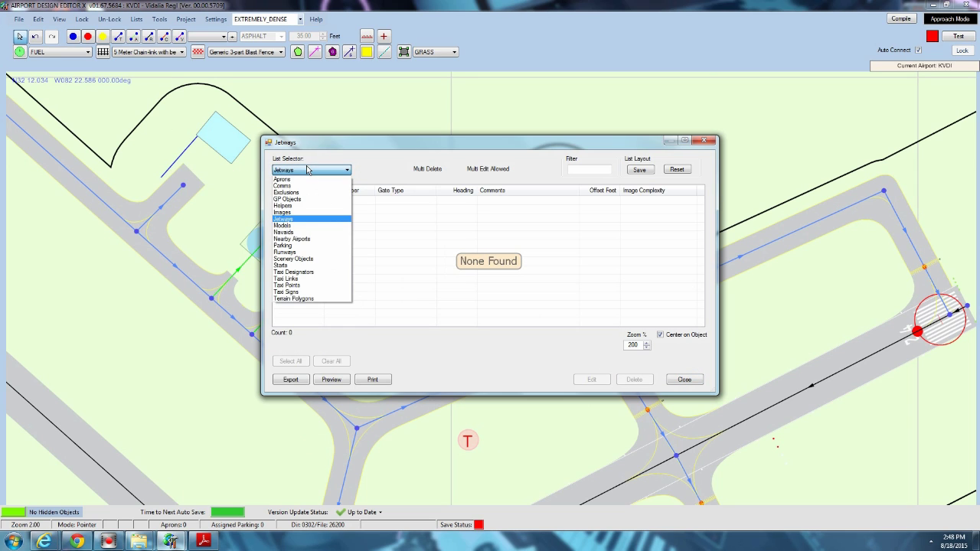
click(301, 246)
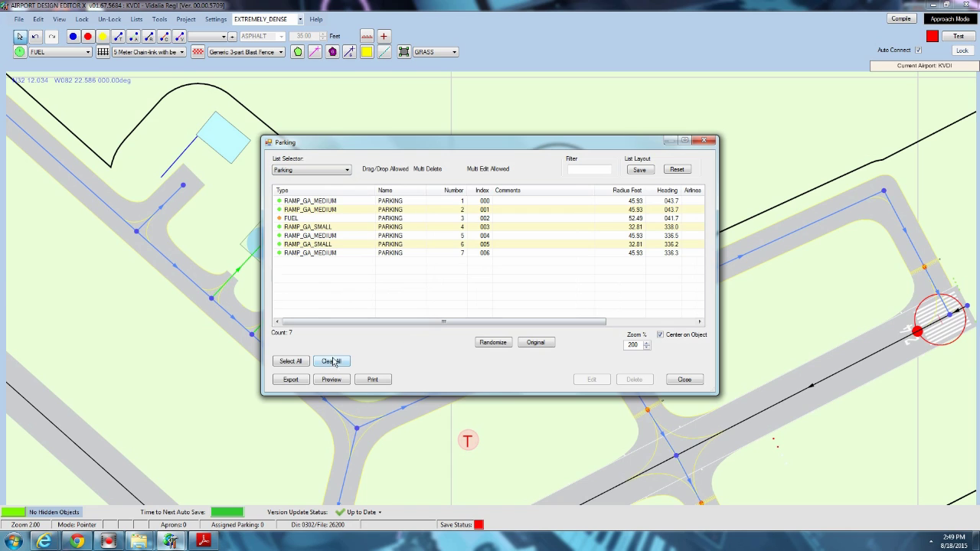
click(305, 361)
click(630, 380)
Delete all scenery objects except the ILS transmitter, localizer antenna, beacon tower, windsock, techshack01 and radio01, and close the list
click(310, 170)
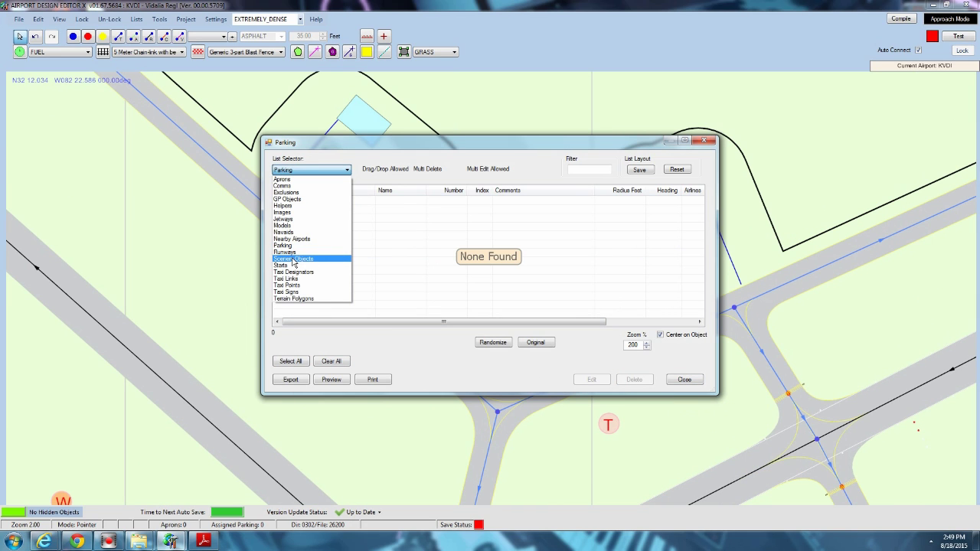
click(293, 259)
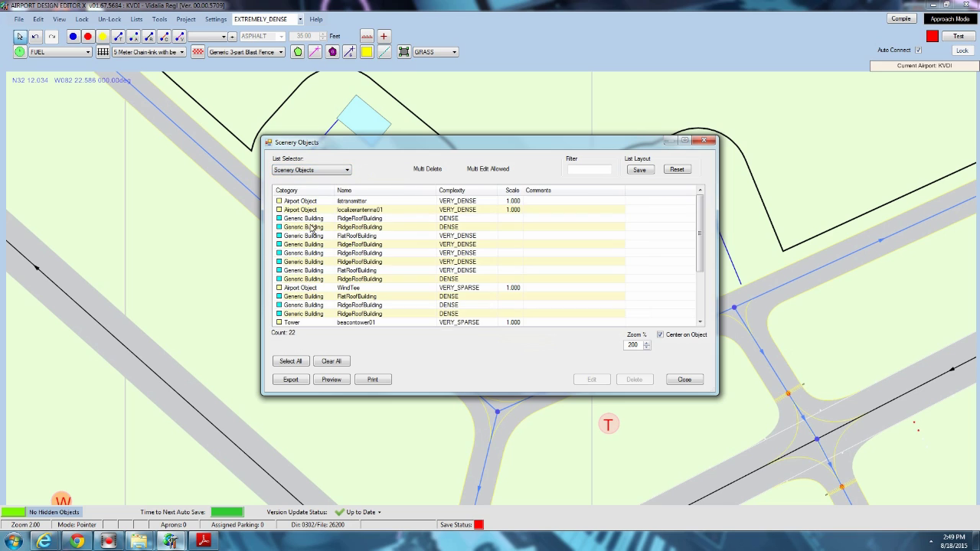
click(303, 363)
mouse_move(699, 220)
mouse_down()
mouse_move(699, 262)
mouse_move(699, 203)
mouse_up()
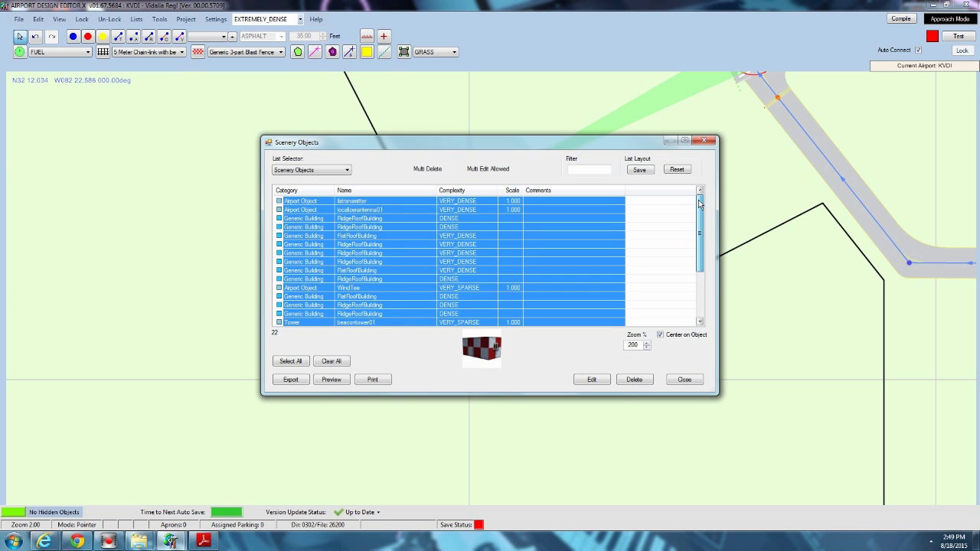
ctrl+click(310, 202)
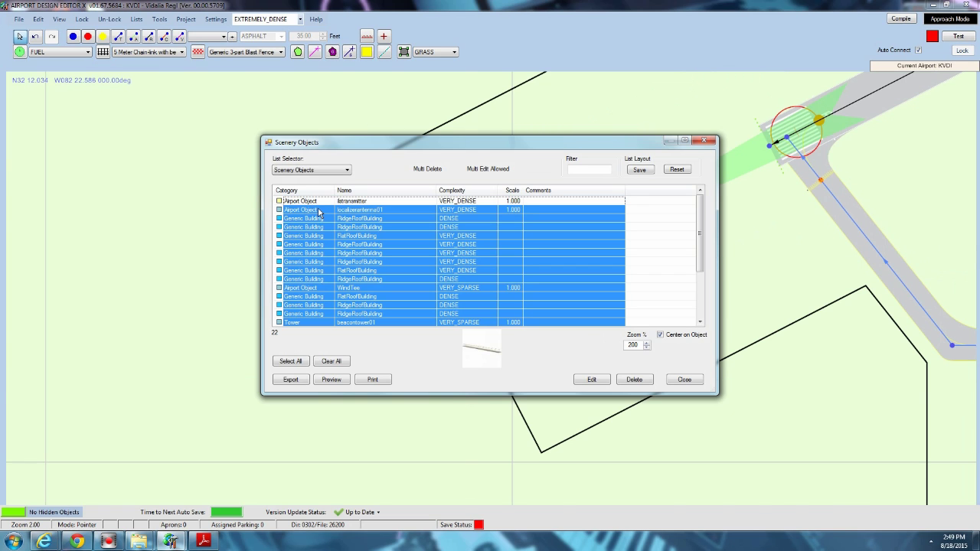
ctrl+click(319, 210)
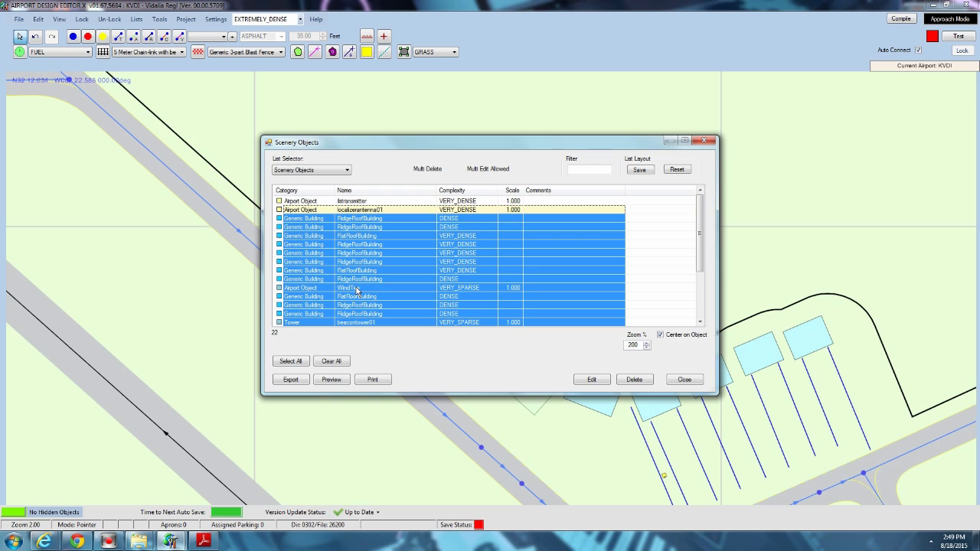
drag(701, 230, 705, 269)
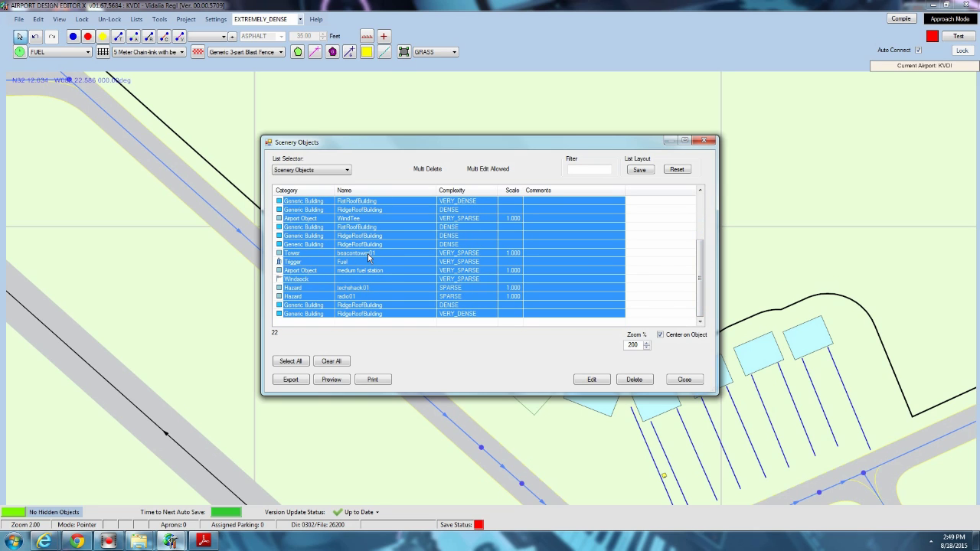
ctrl+click(369, 255)
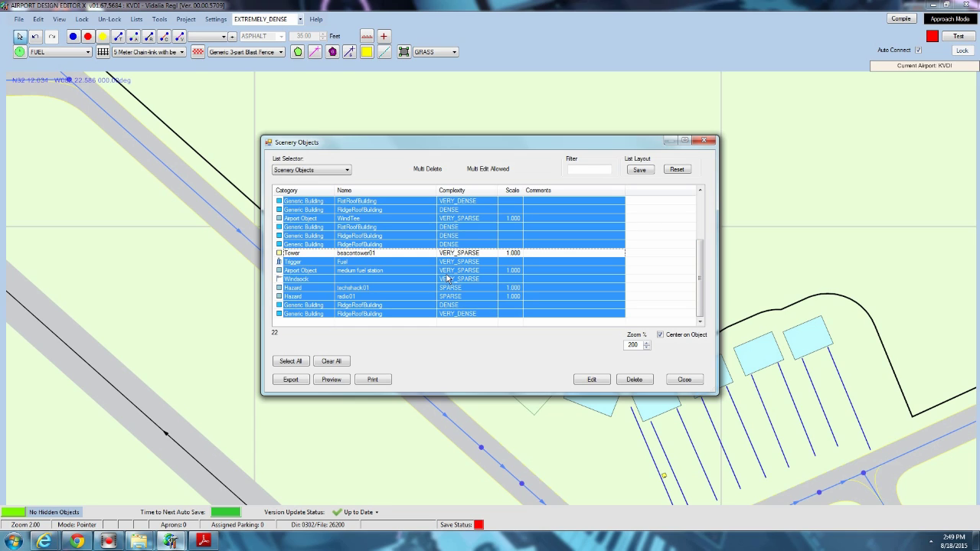
ctrl+click(356, 288)
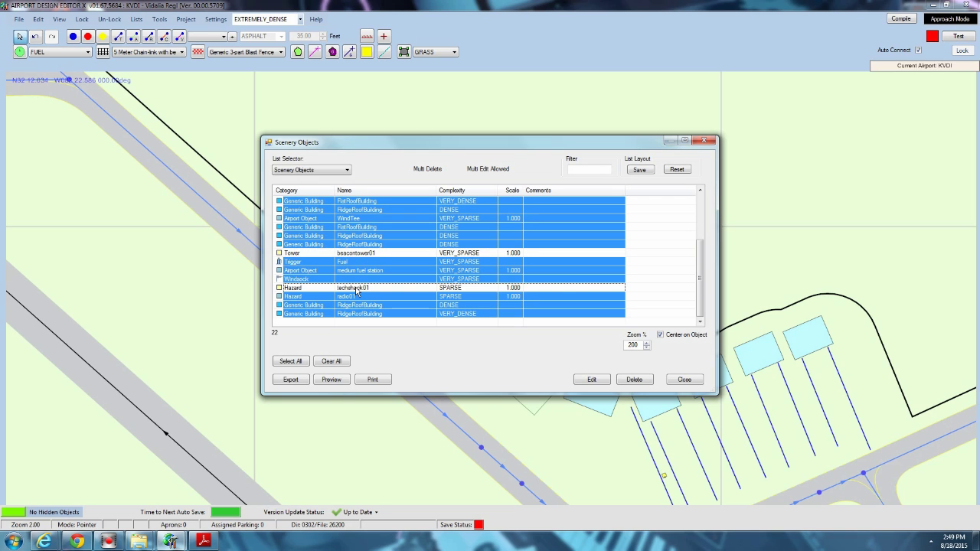
ctrl+click(356, 297)
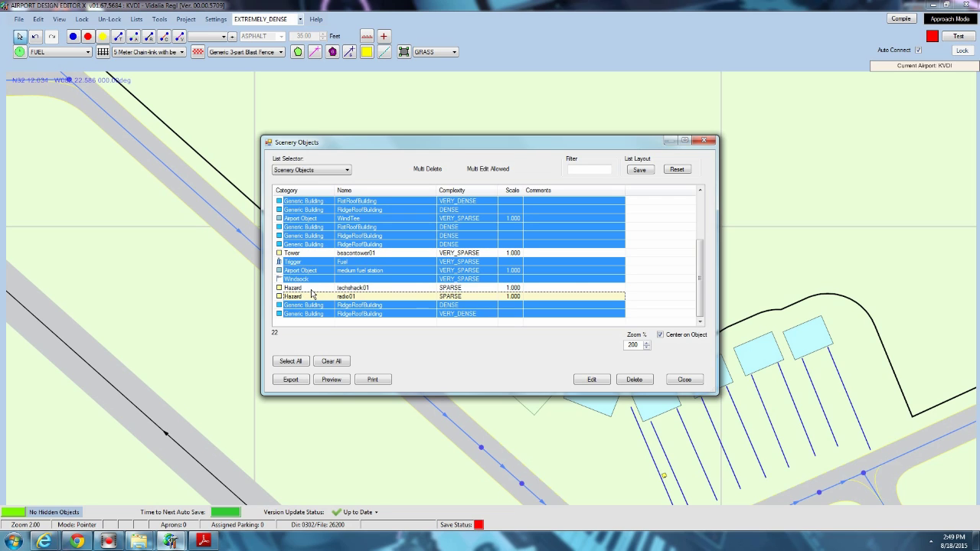
ctrl+click(362, 280)
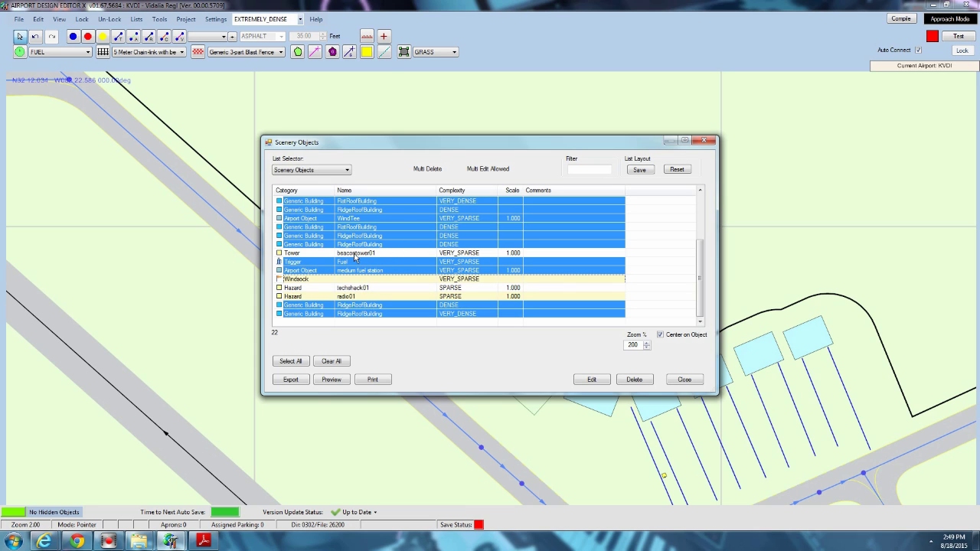
click(625, 381)
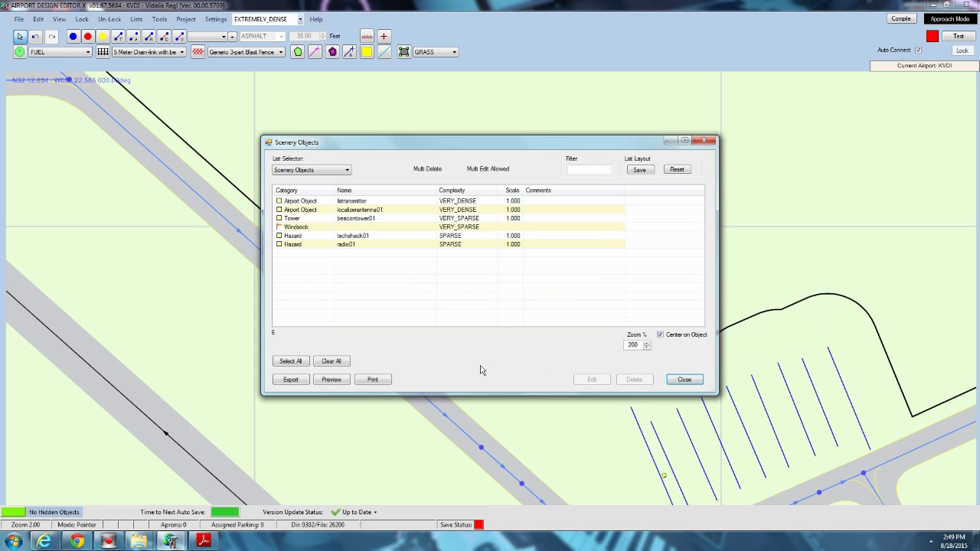
click(684, 378)
Move the beacontower01 object to the open area just east of the short taxiway stub
drag(526, 345, 440, 195)
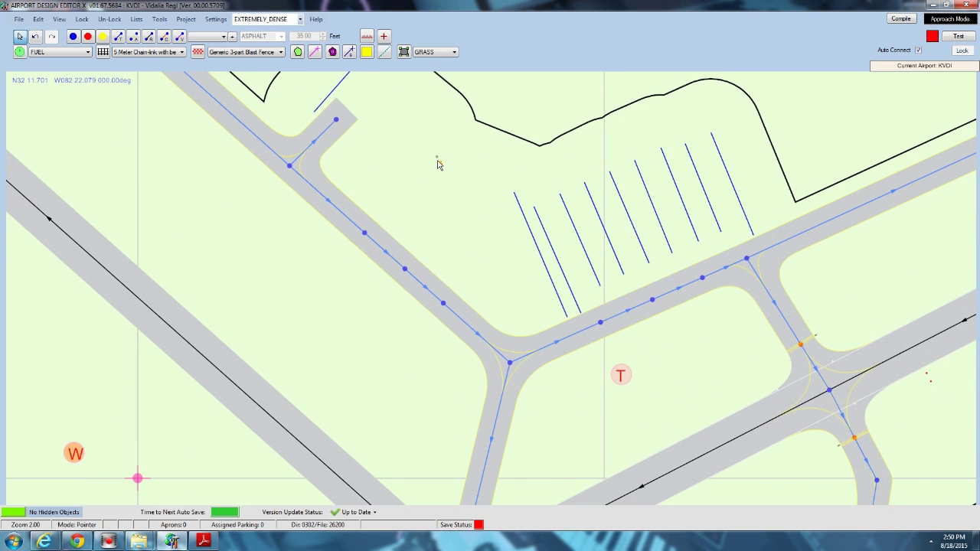
mouse_move(441, 167)
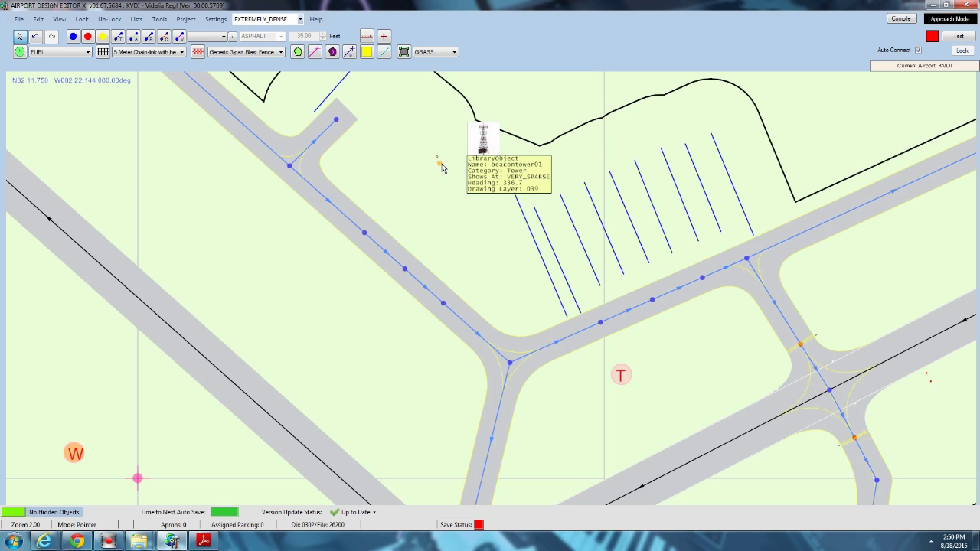
mouse_move(441, 167)
mouse_down()
mouse_move(404, 146)
mouse_move(395, 162)
mouse_move(394, 140)
mouse_move(492, 211)
mouse_move(451, 182)
mouse_up()
mouse_move(451, 181)
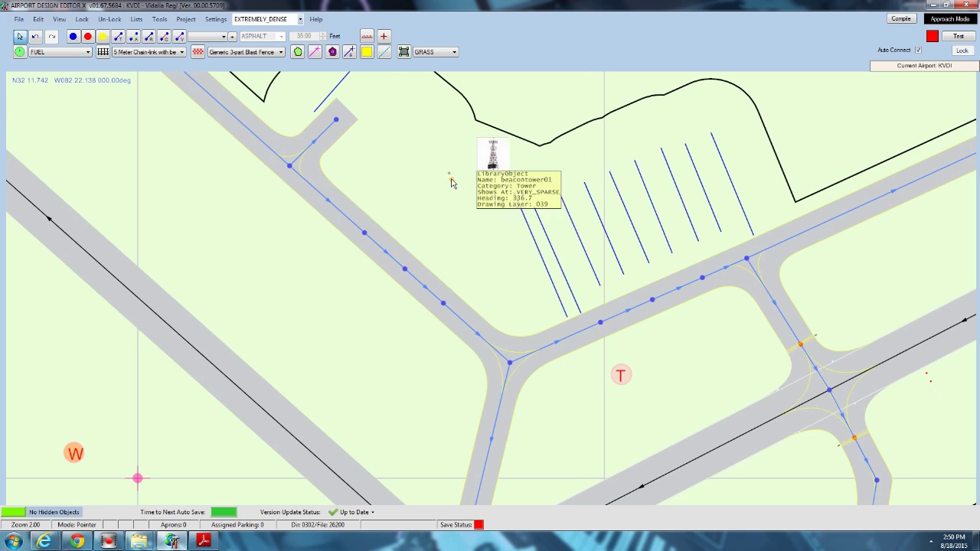
mouse_move(396, 138)
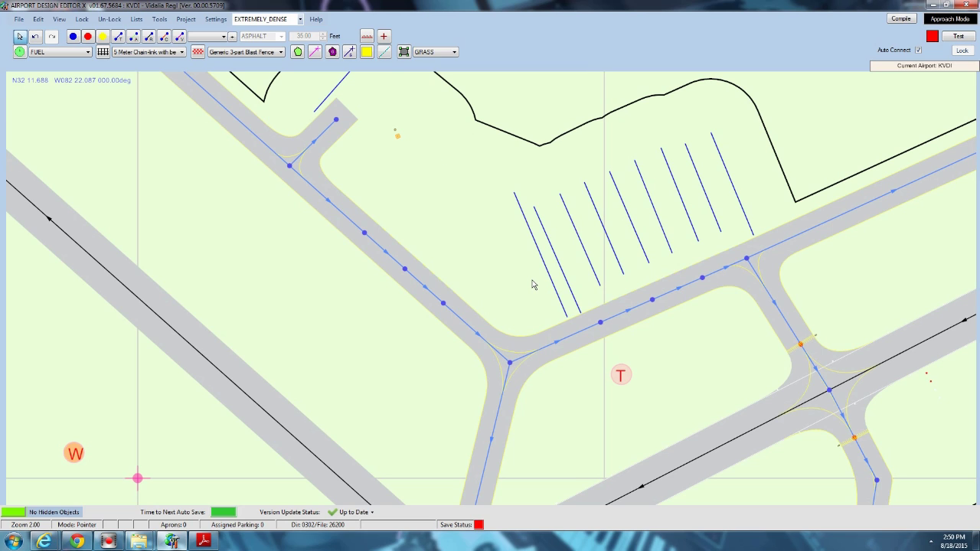
Open the list of start positions, select all runway starts and delete them
click(137, 19)
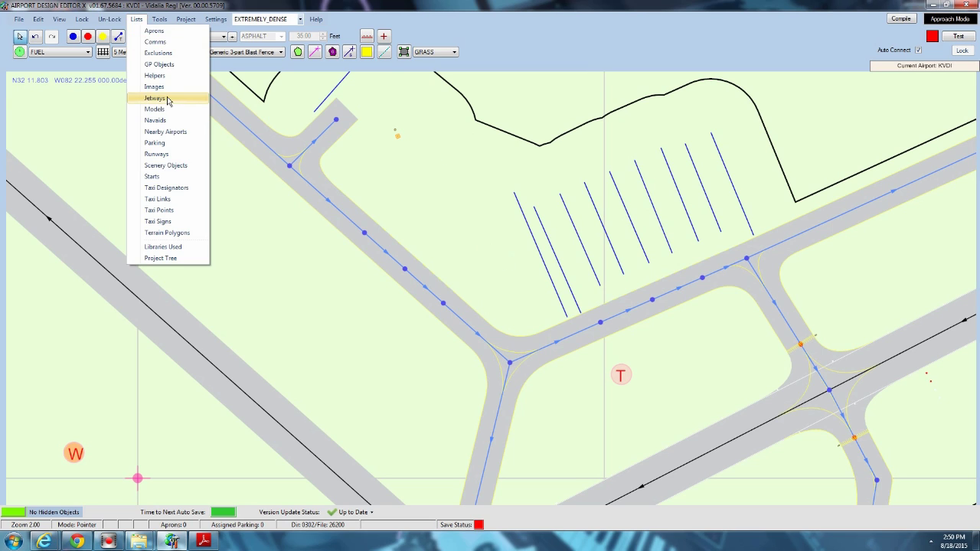
click(166, 181)
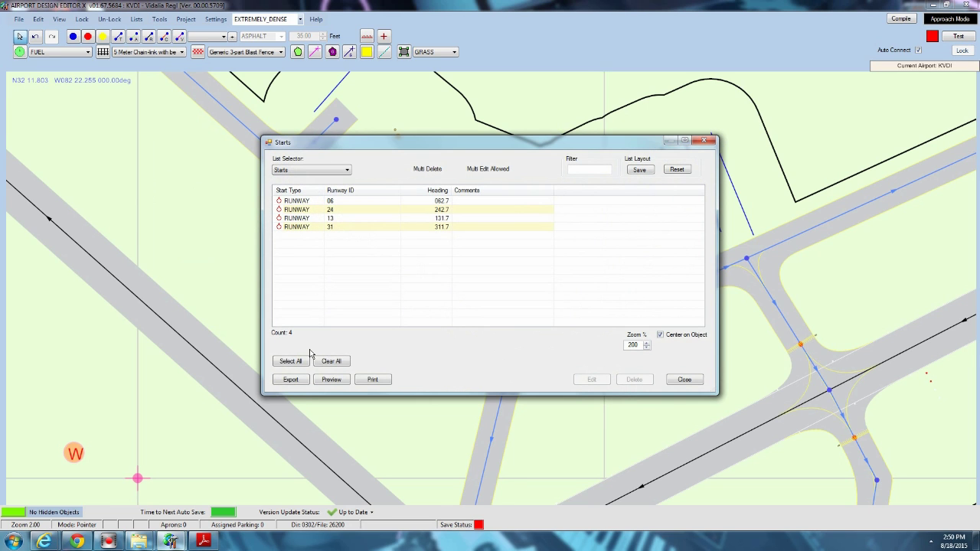
click(289, 360)
click(632, 379)
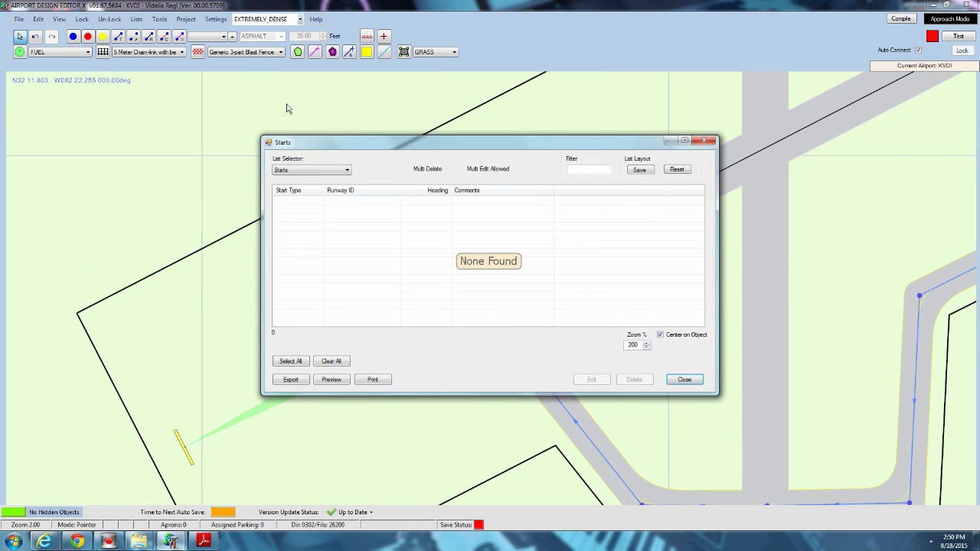
Check the taxi designators list and select every entry in the taxi links list
click(306, 175)
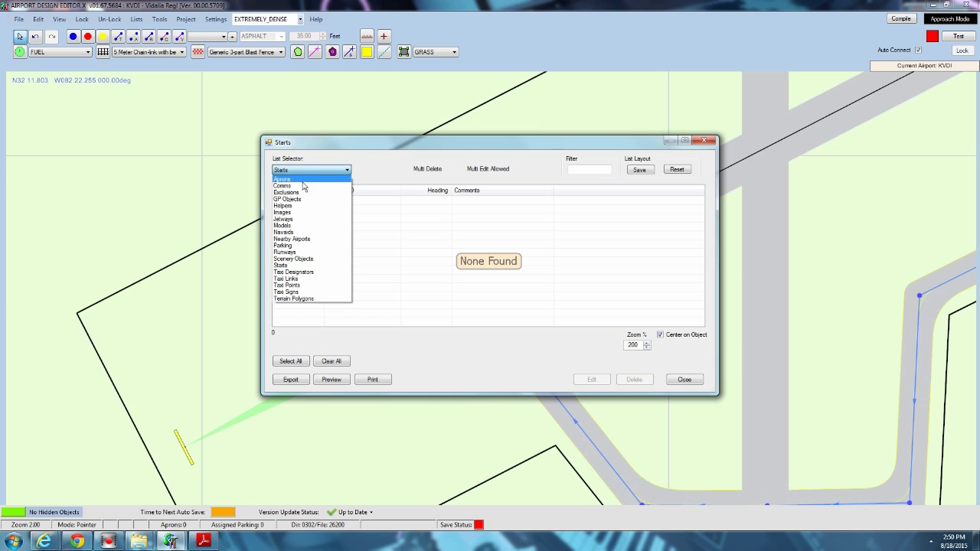
click(294, 273)
click(321, 169)
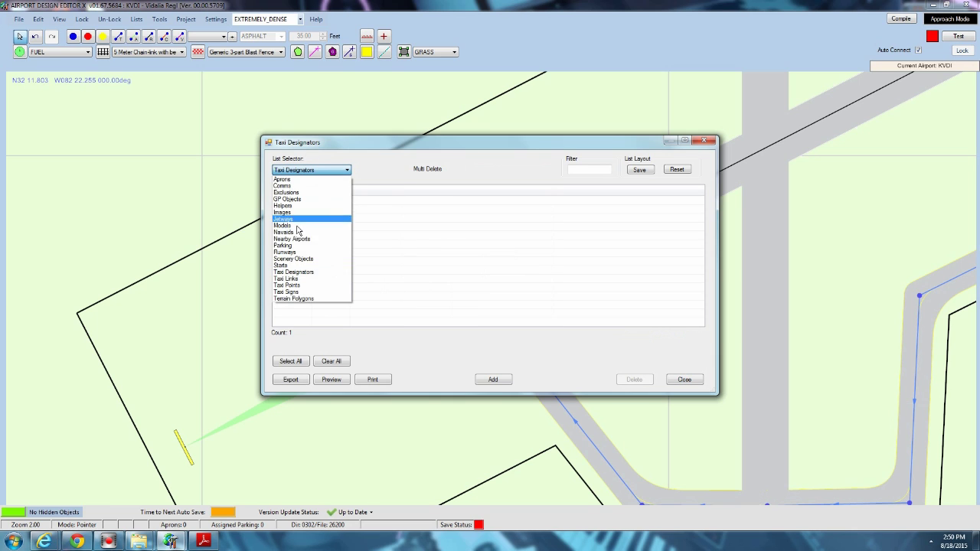
click(295, 279)
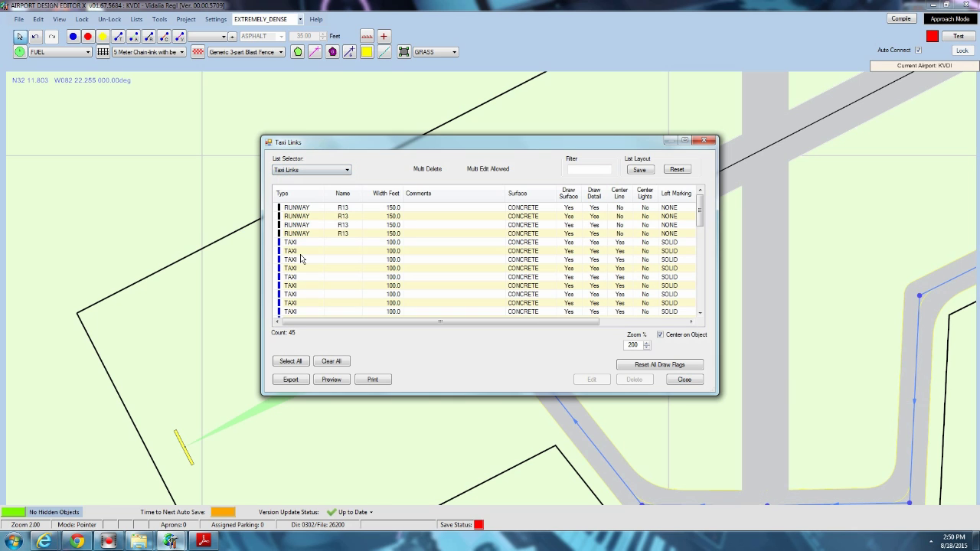
click(288, 361)
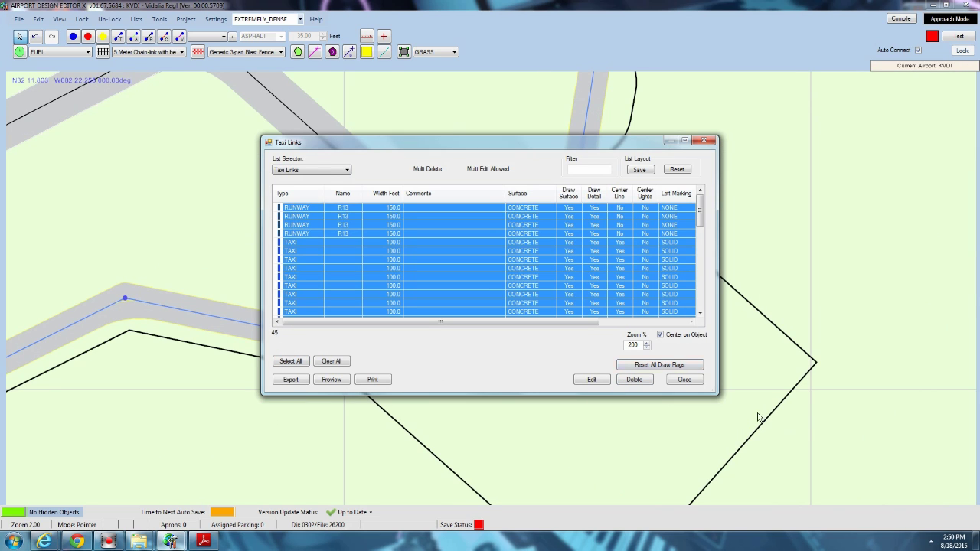
Select every entry in the taxi points list and delete them all
click(330, 170)
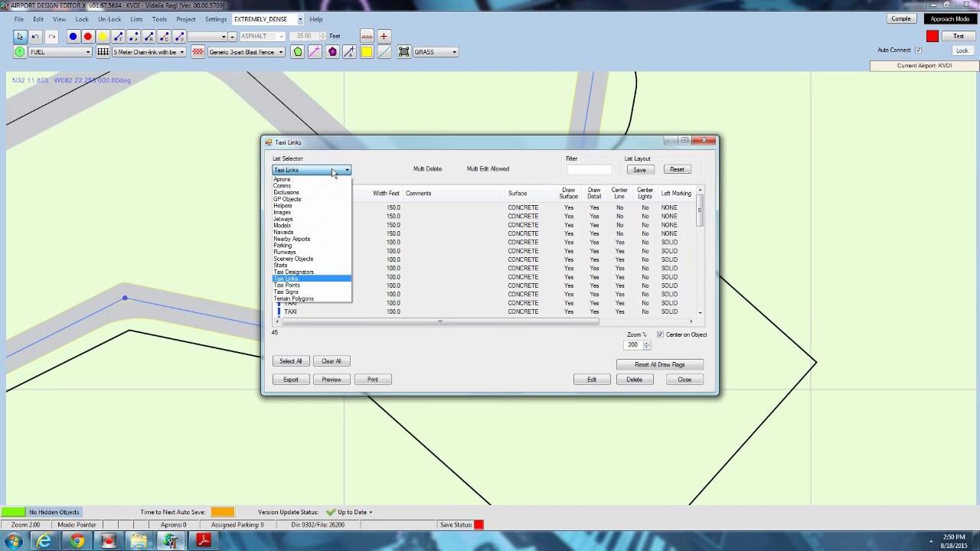
click(287, 284)
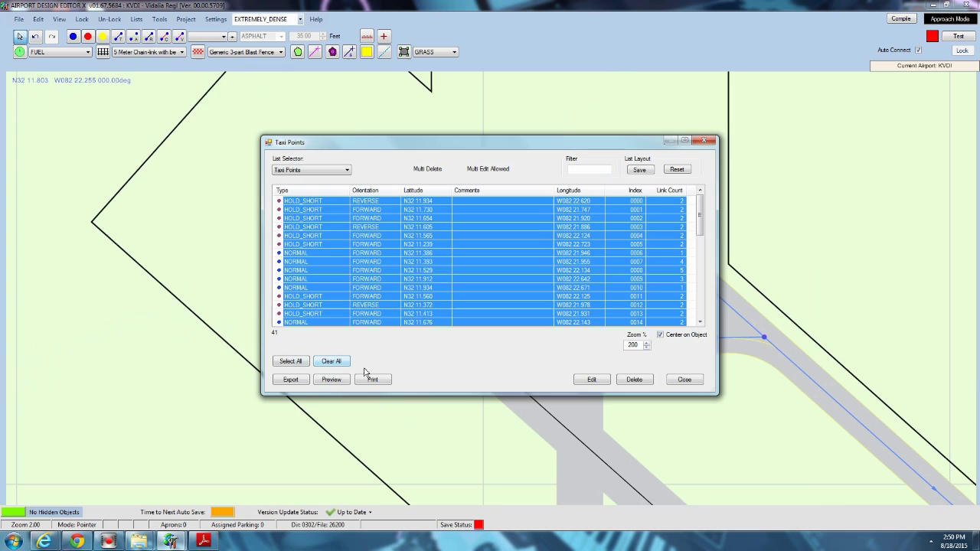
click(634, 379)
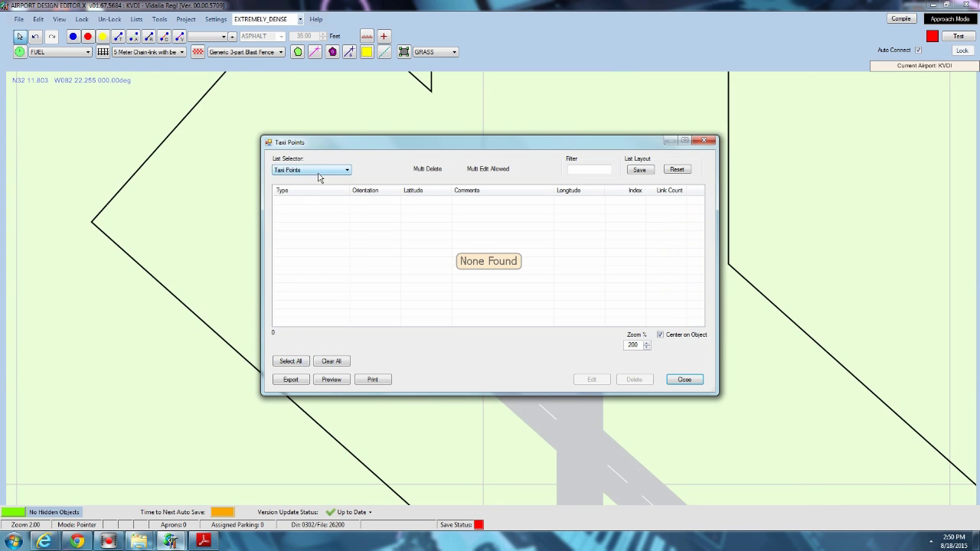
Delete all taxi signs, and check the terrain polygons list before closing the object lists
click(320, 170)
click(320, 288)
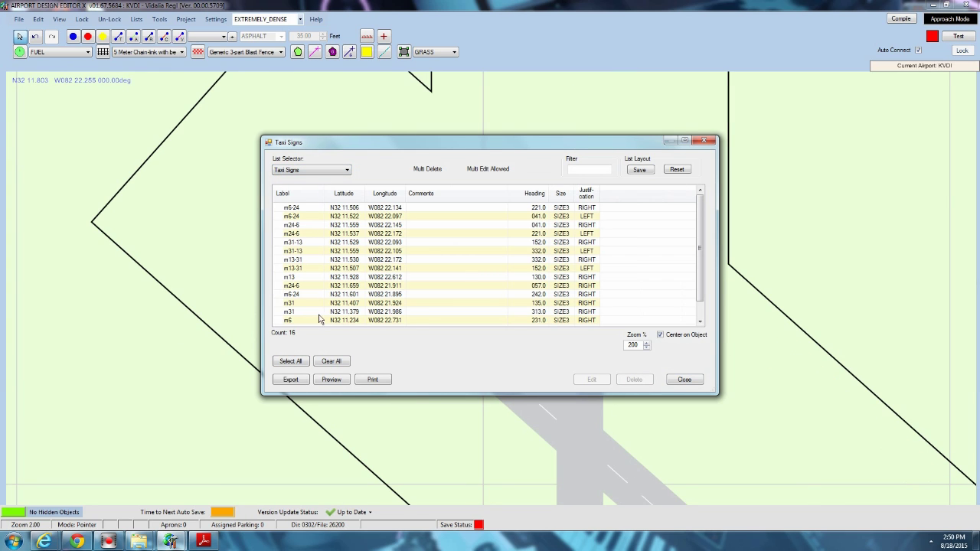
click(290, 360)
click(638, 381)
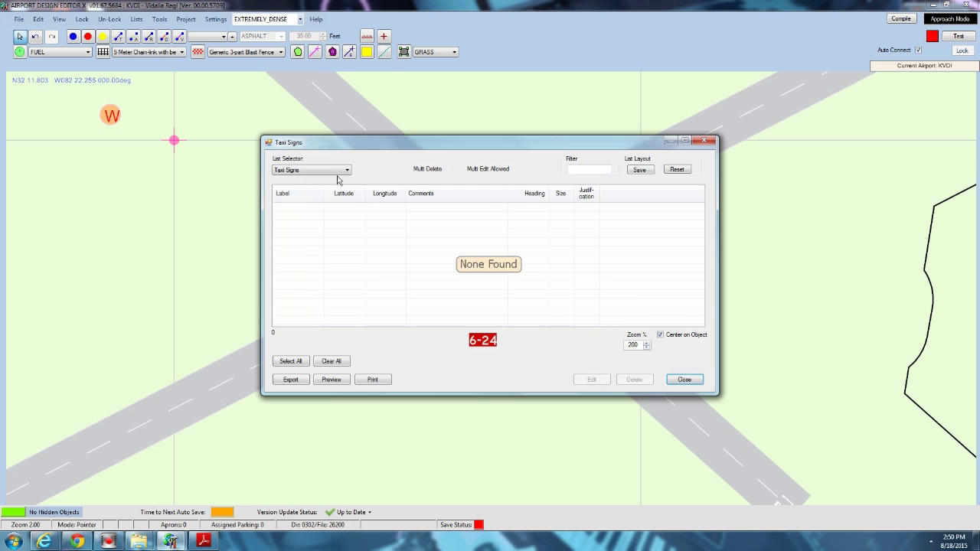
click(319, 170)
click(298, 299)
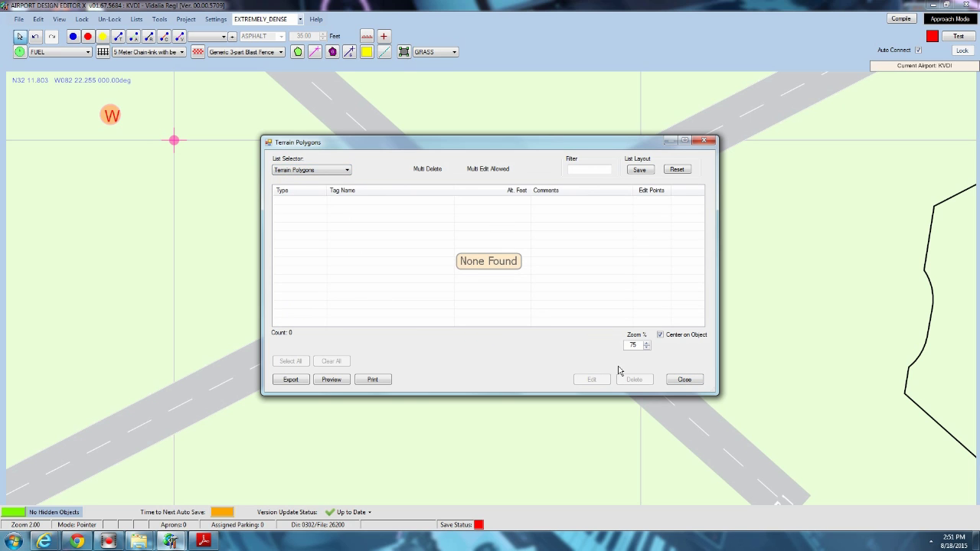
click(684, 379)
Examine the objects left in the cleared KVDI layout, including the blue lines inside the northern boundary
scroll(472, 207, down, 5)
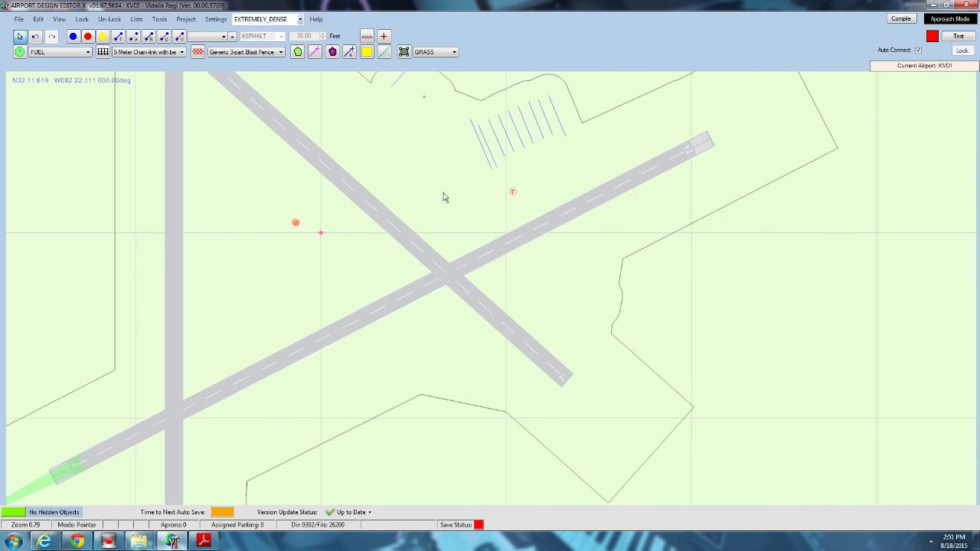
drag(367, 127, 431, 140)
scroll(355, 231, up, 1)
scroll(355, 232, down, 5)
middle_drag(432, 139, 409, 107)
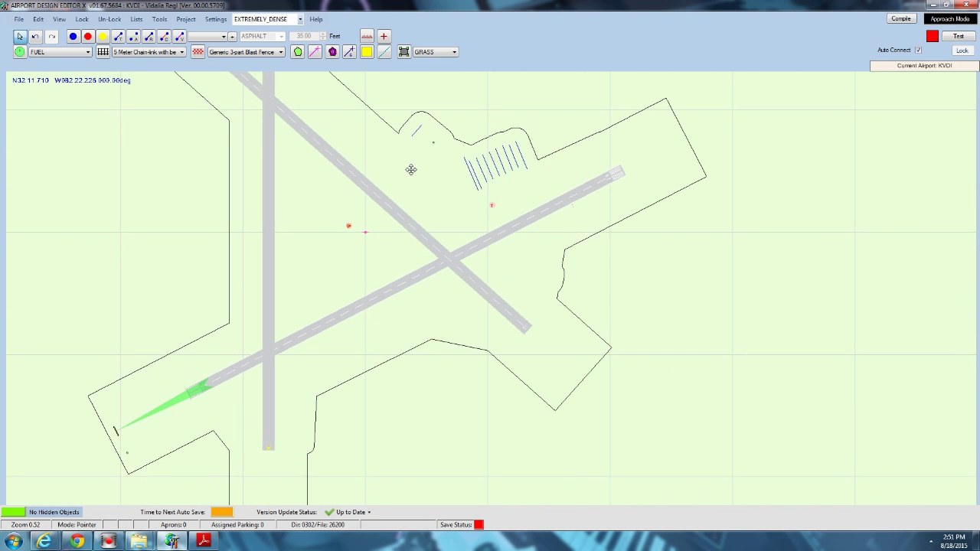
scroll(429, 209, up, 1)
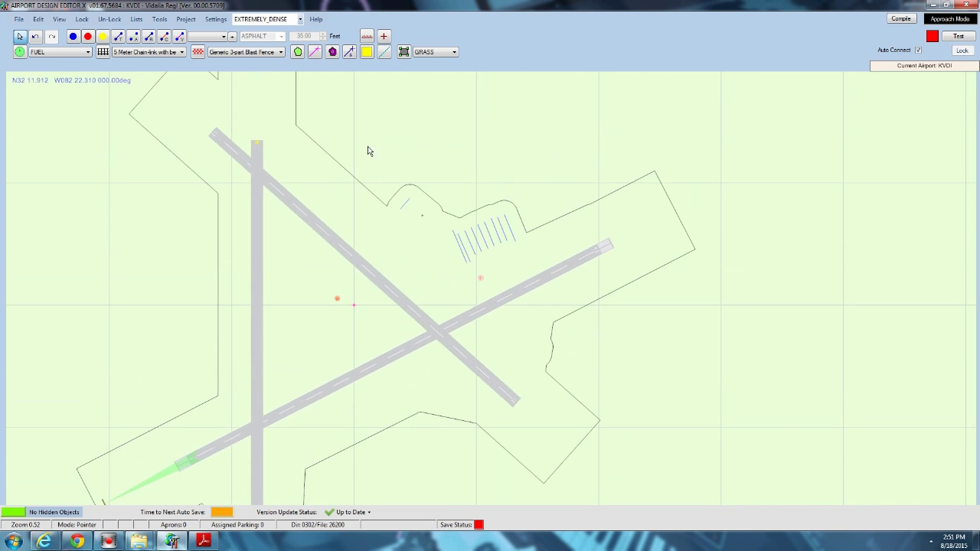
scroll(458, 238, up, 3)
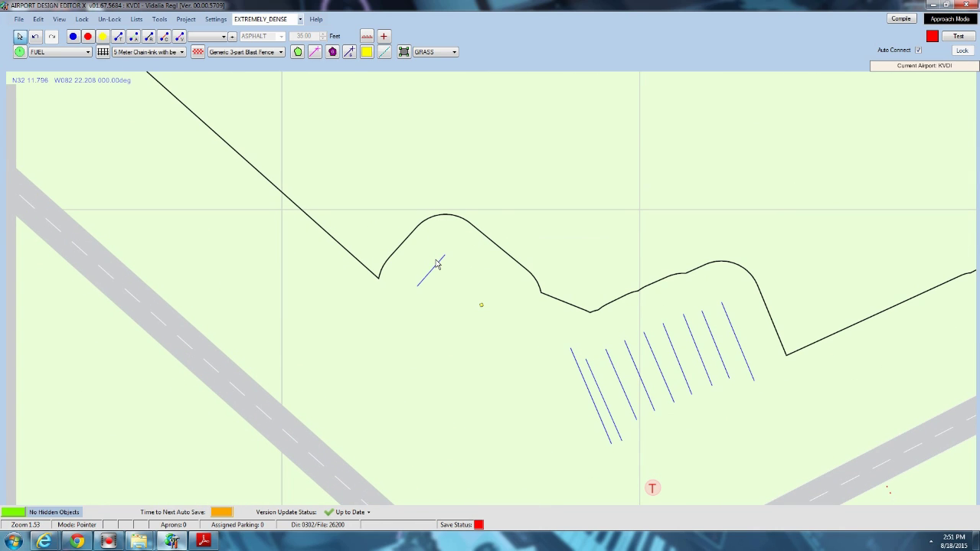
Delete the single edge-light line inside the northwestern bulge and the black outline along the airport's northern side
click(440, 266)
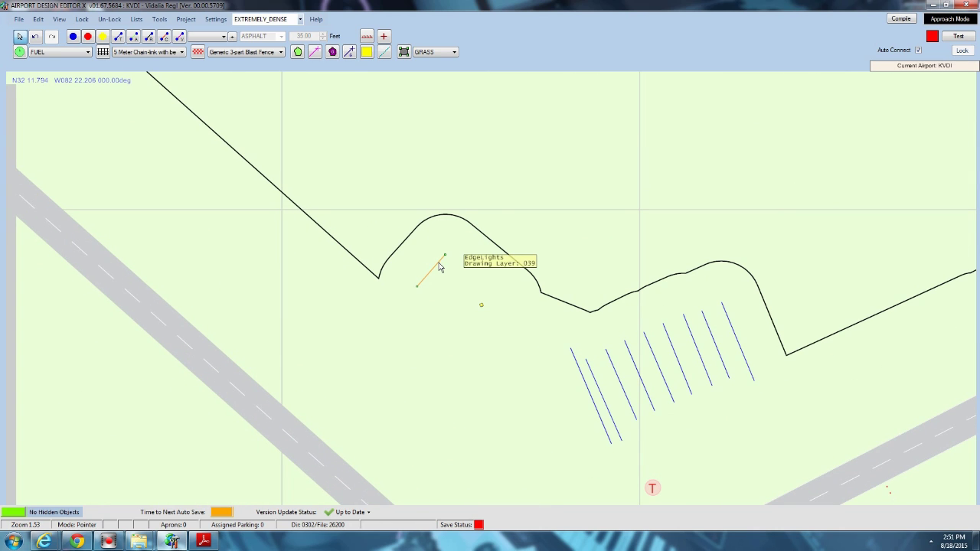
key(Delete)
click(401, 246)
key(Delete)
Delete the nine parallel blue lines inside the northeastern part of the former apron area
click(579, 368)
key(Delete)
click(593, 377)
key(Delete)
click(617, 375)
key(Delete)
click(637, 372)
key(Delete)
click(656, 361)
key(Delete)
click(675, 354)
key(Delete)
click(695, 342)
key(Delete)
click(712, 335)
key(Delete)
click(729, 330)
key(Delete)
scroll(634, 237, down, 5)
drag(635, 236, 506, 234)
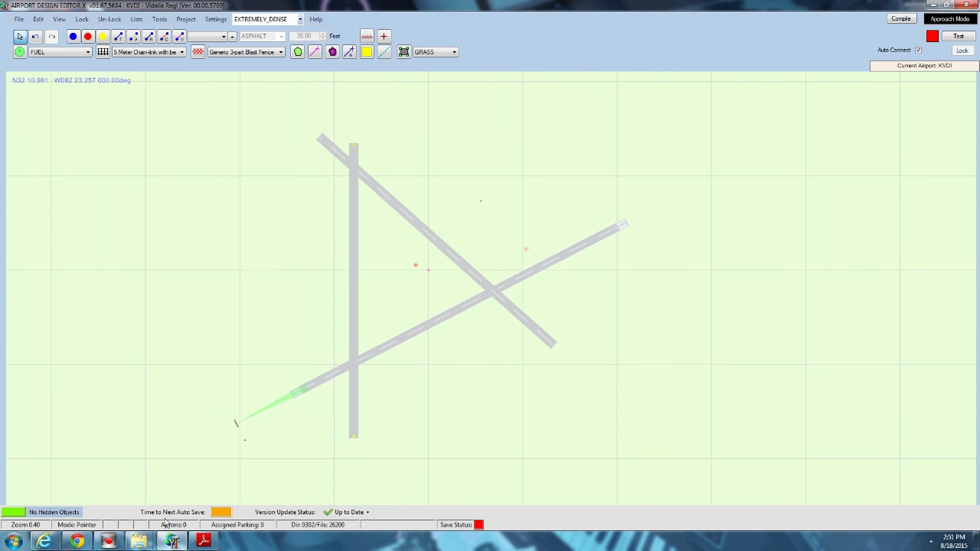
Switch to the KVDI project folder in Windows Explorer and review its Lights, Scenery and Texture folders
mouse_move(139, 542)
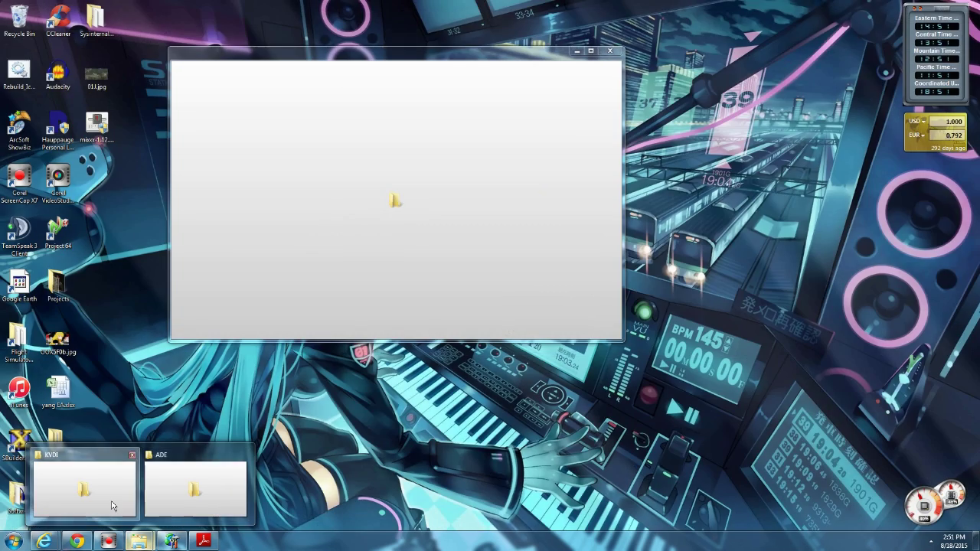
click(115, 498)
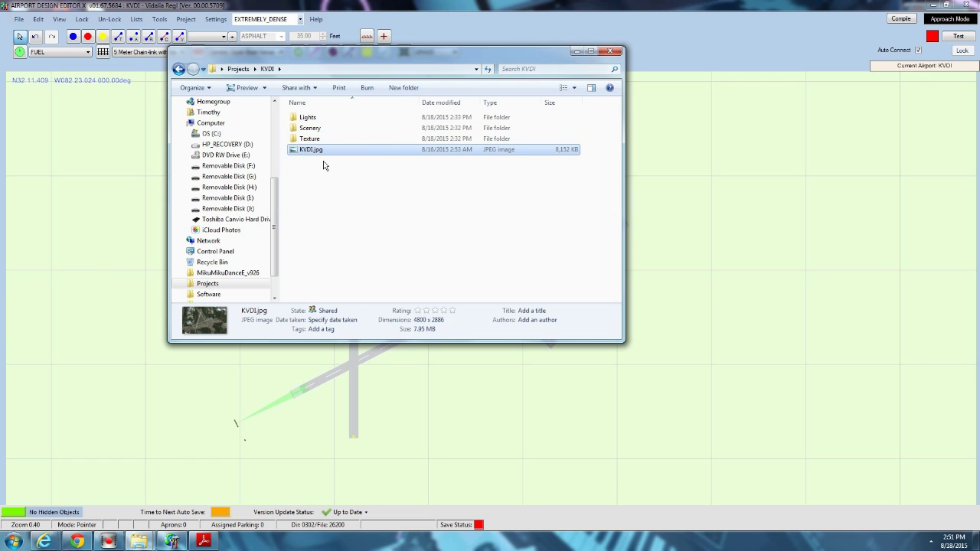
click(316, 131)
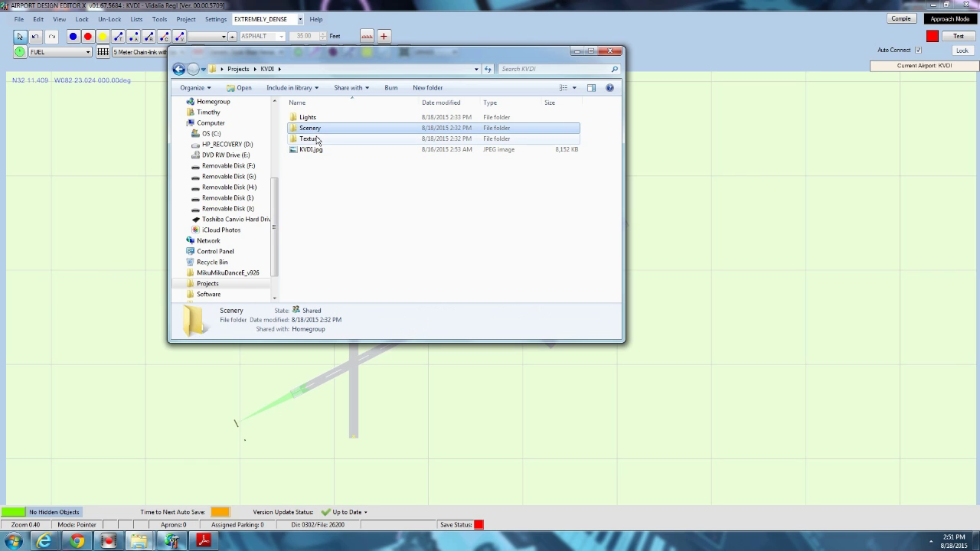
click(318, 141)
click(310, 117)
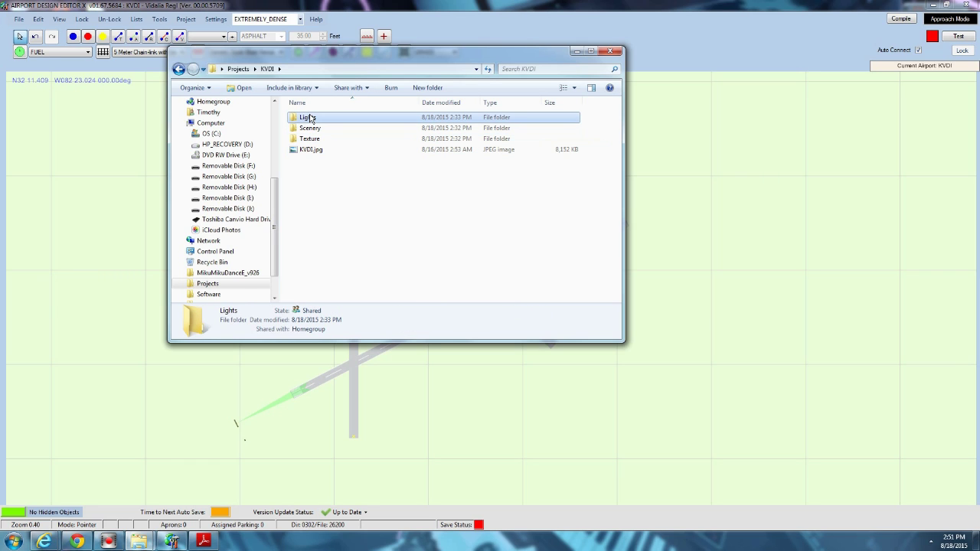
click(341, 231)
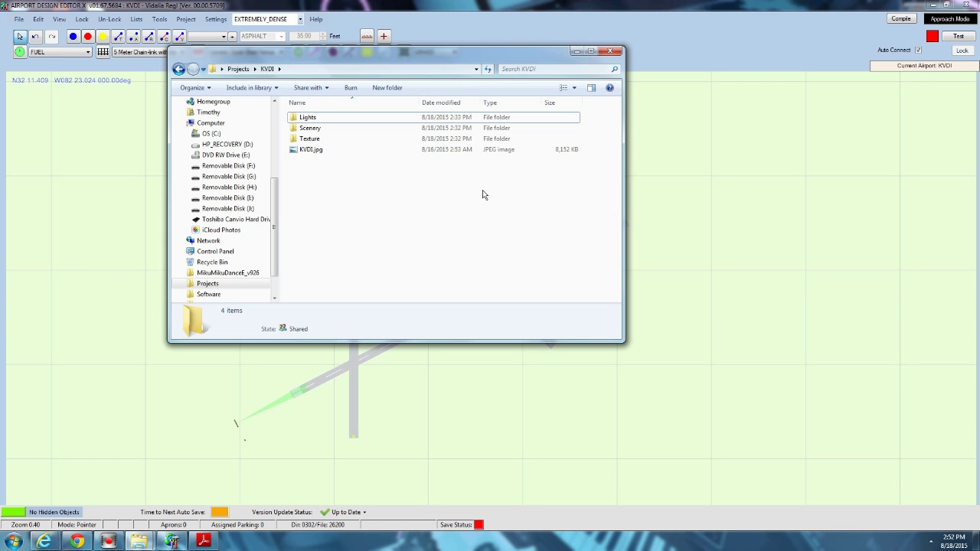
click(339, 120)
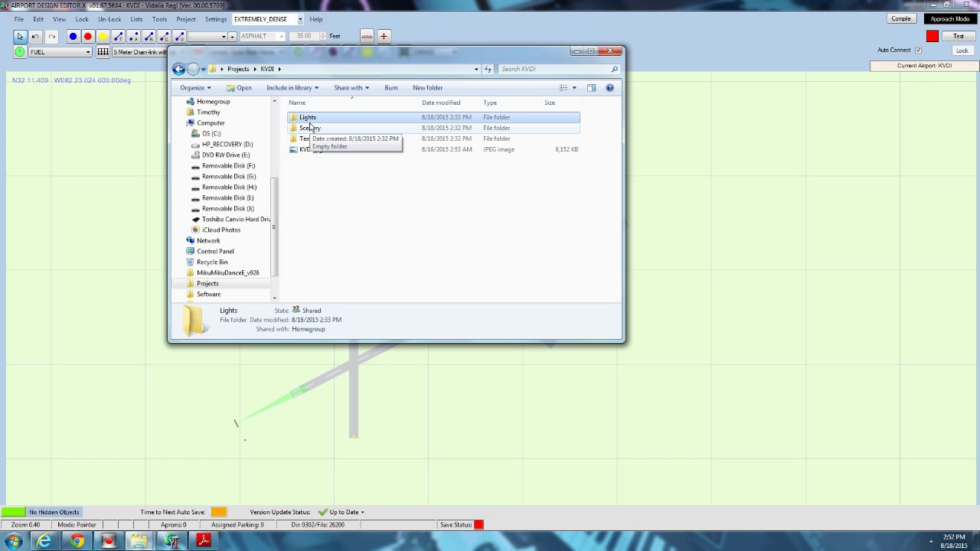
click(343, 157)
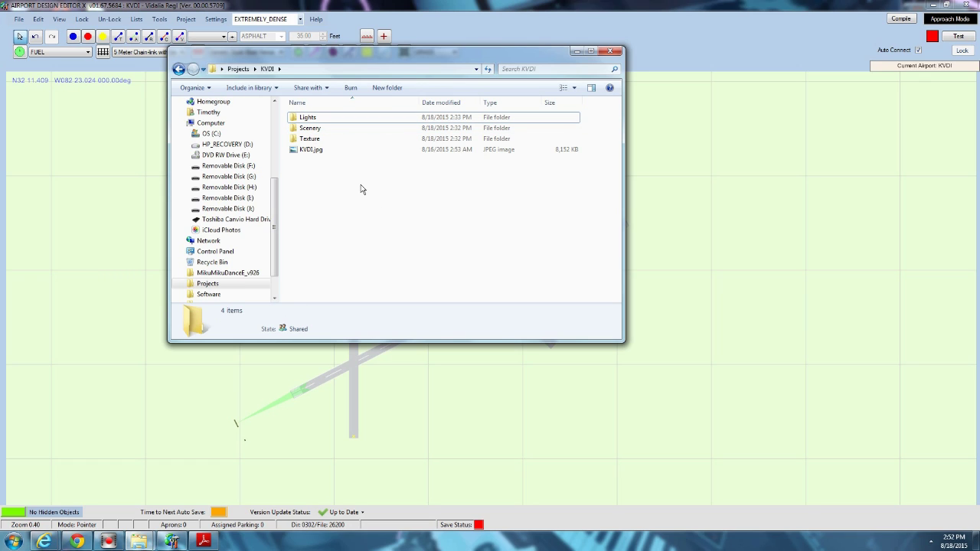
Open the aerial photo KVDI.jpg and examine the overall layout of the runways and connecting taxiways
double_click(323, 150)
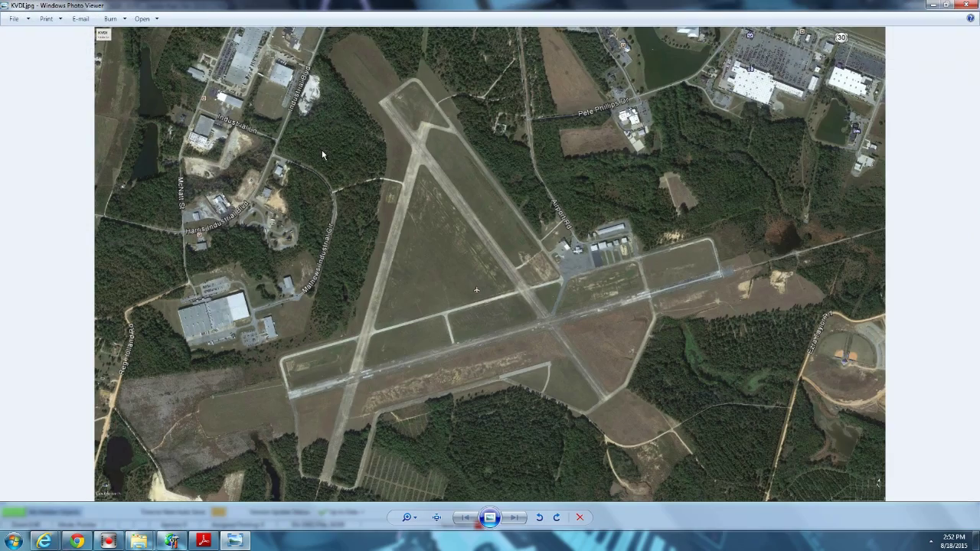
scroll(539, 268, up, 5)
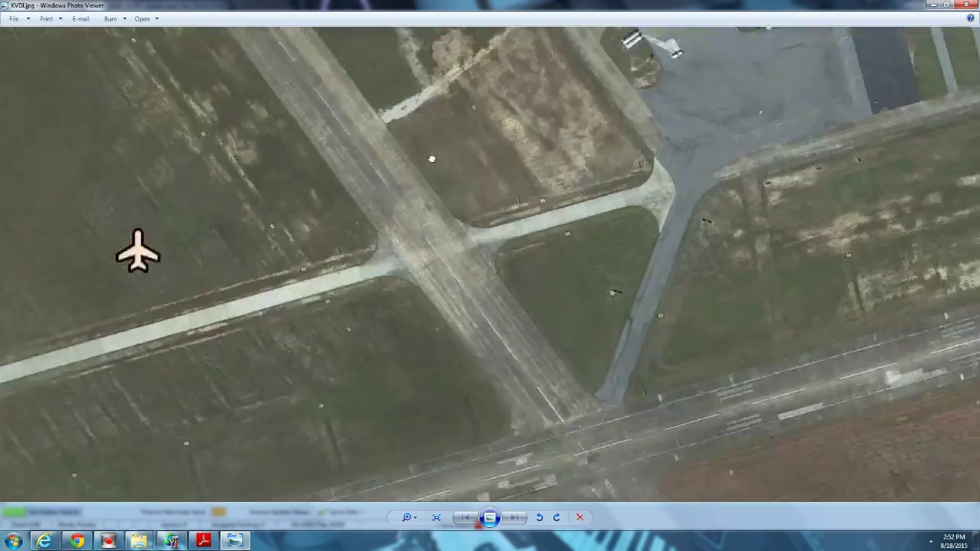
scroll(464, 227, down, 5)
scroll(474, 245, up, 6)
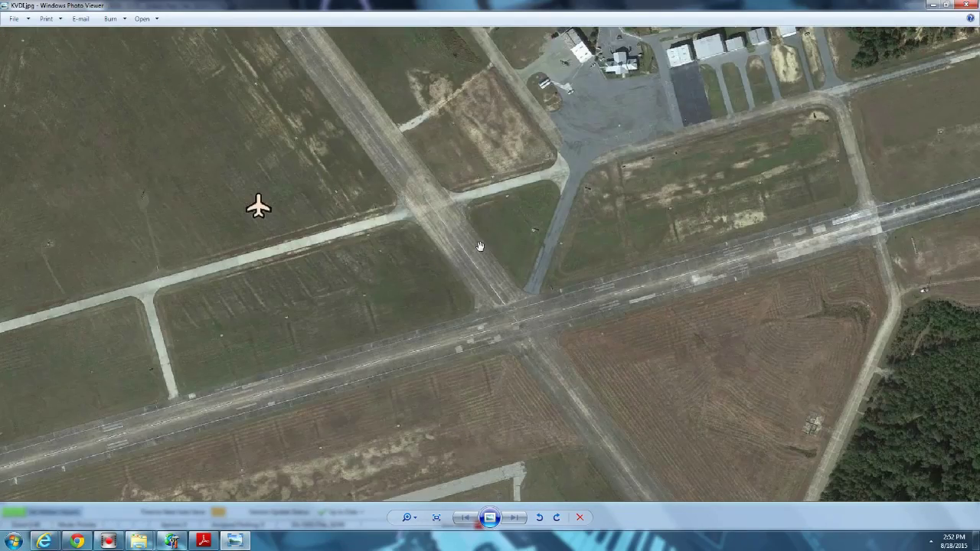
drag(381, 221, 392, 401)
drag(408, 136, 261, 212)
scroll(260, 212, down, 4)
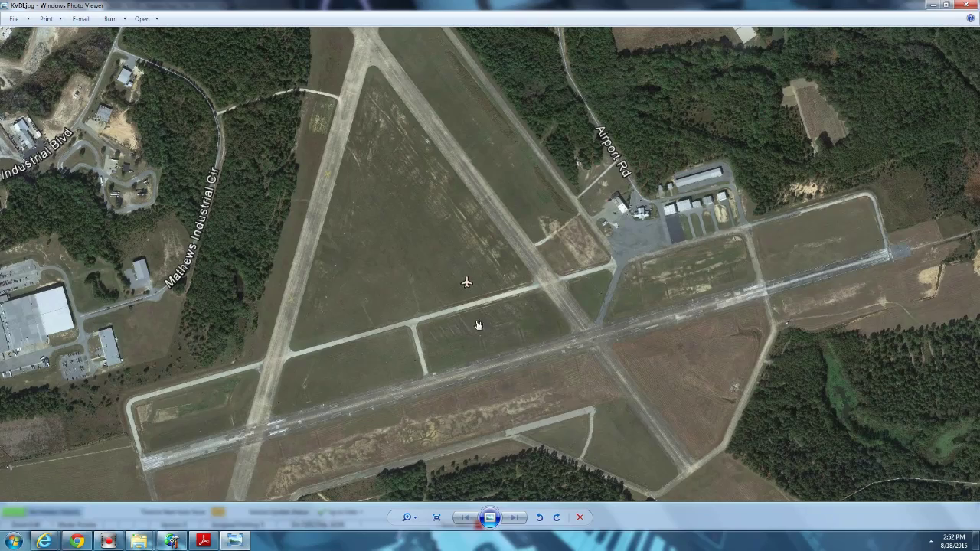
drag(519, 218, 482, 117)
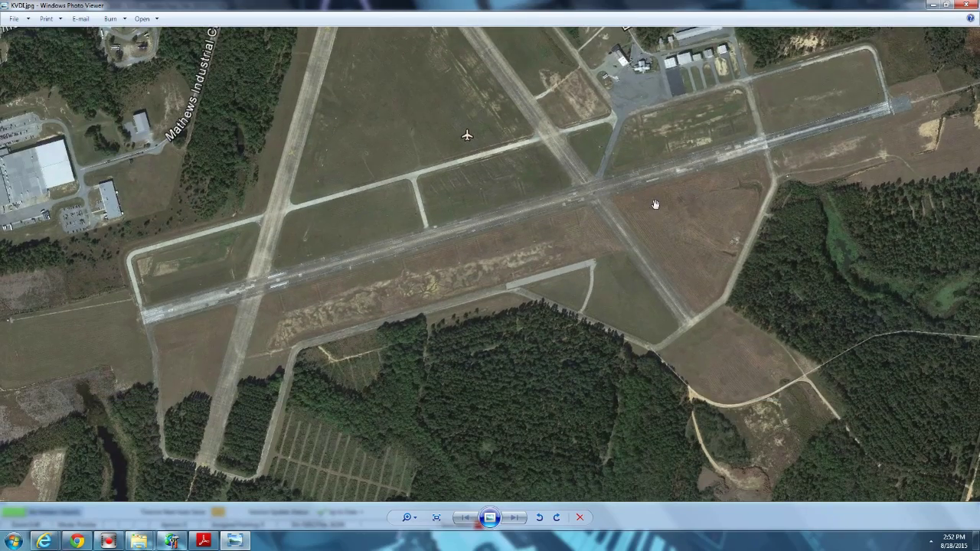
Inspect the eastern part of the main runway in the aerial photo, from the runway crossing to the threshold
scroll(654, 205, up, 3)
scroll(664, 206, up, 2)
drag(666, 196, 508, 334)
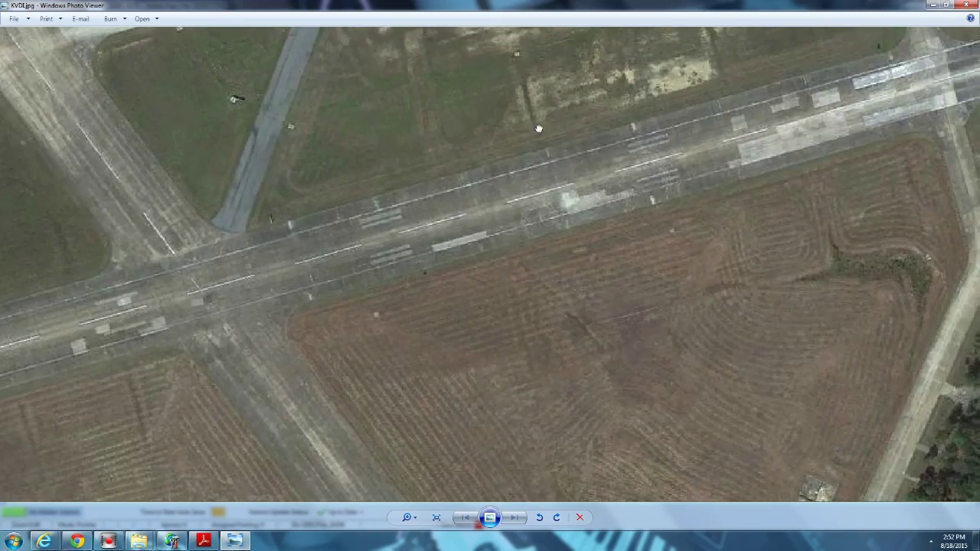
scroll(334, 216, up, 2)
drag(563, 85, 276, 212)
drag(345, 183, 315, 192)
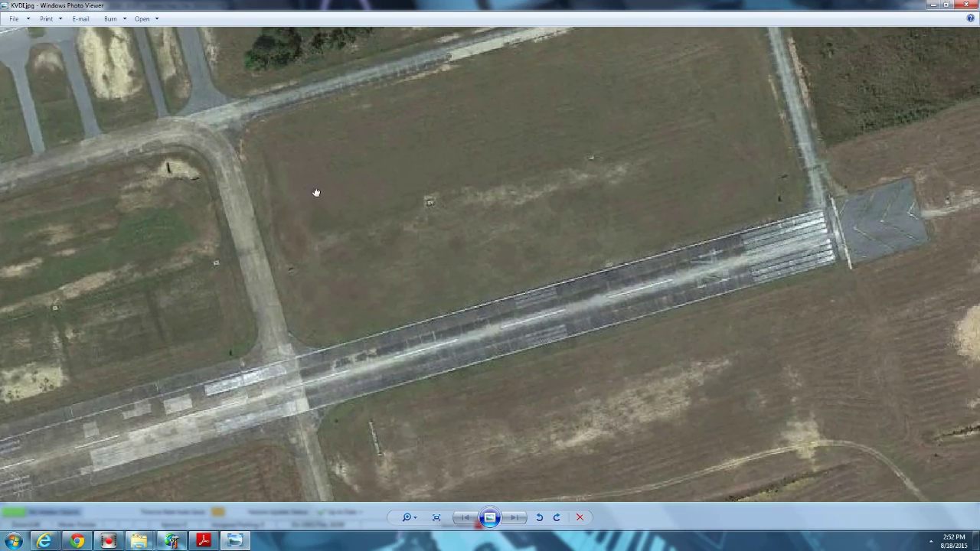
Follow the main runway westward in the aerial photo and examine the southwestern runway end and the taxiways south of it
drag(411, 199, 579, 232)
drag(286, 264, 422, 139)
drag(173, 380, 376, 284)
drag(181, 350, 439, 284)
drag(172, 395, 531, 203)
drag(552, 237, 355, 298)
drag(539, 218, 492, 130)
drag(507, 219, 722, 48)
drag(447, 271, 954, 198)
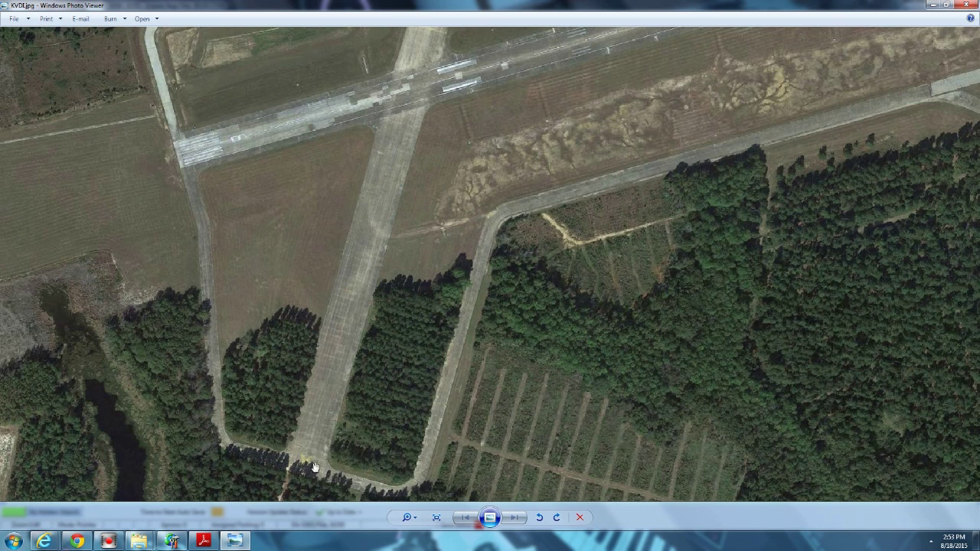
scroll(383, 158, down, 2)
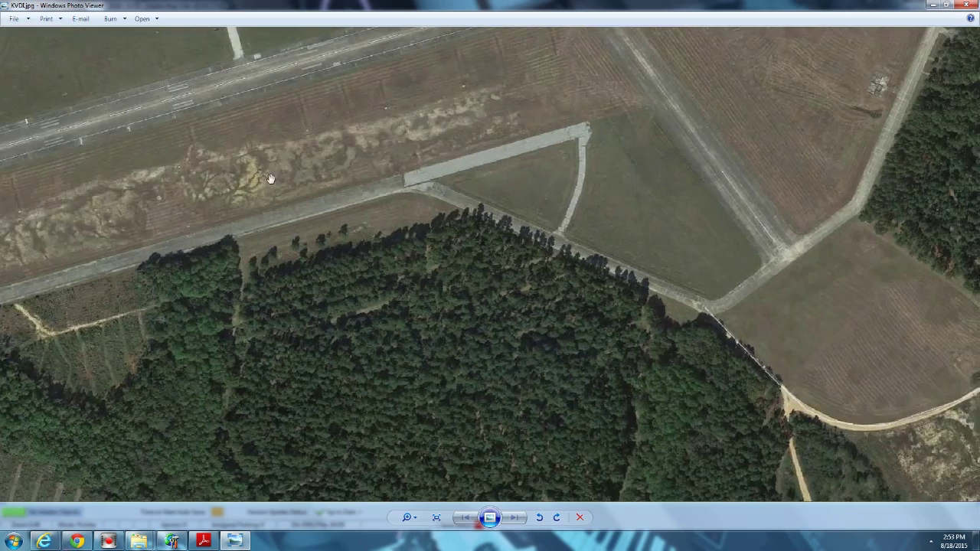
scroll(321, 208, down, 2)
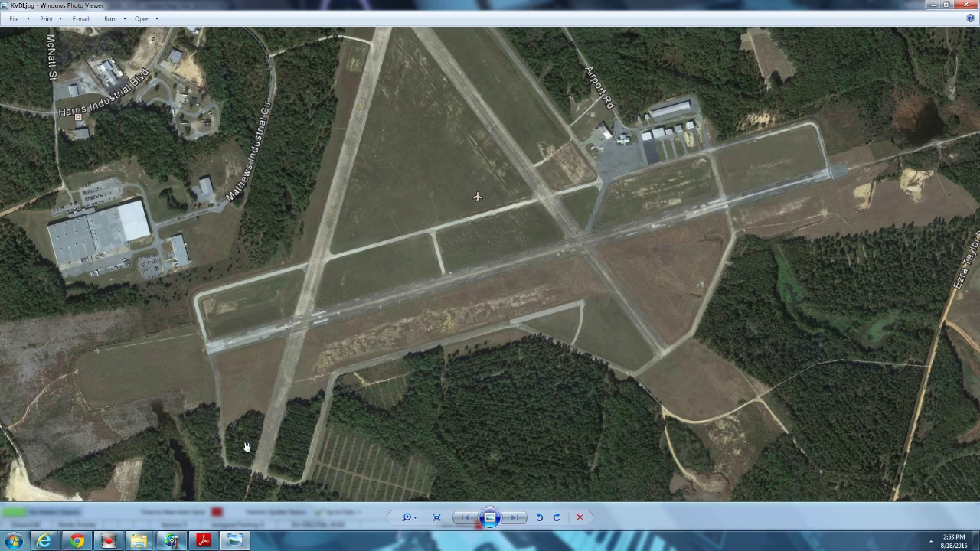
drag(421, 208, 405, 331)
Examine the terminal building, main apron and parking markings close up in the aerial photo
scroll(369, 250, up, 3)
drag(464, 435, 135, 271)
drag(578, 168, 449, 283)
scroll(450, 282, up, 6)
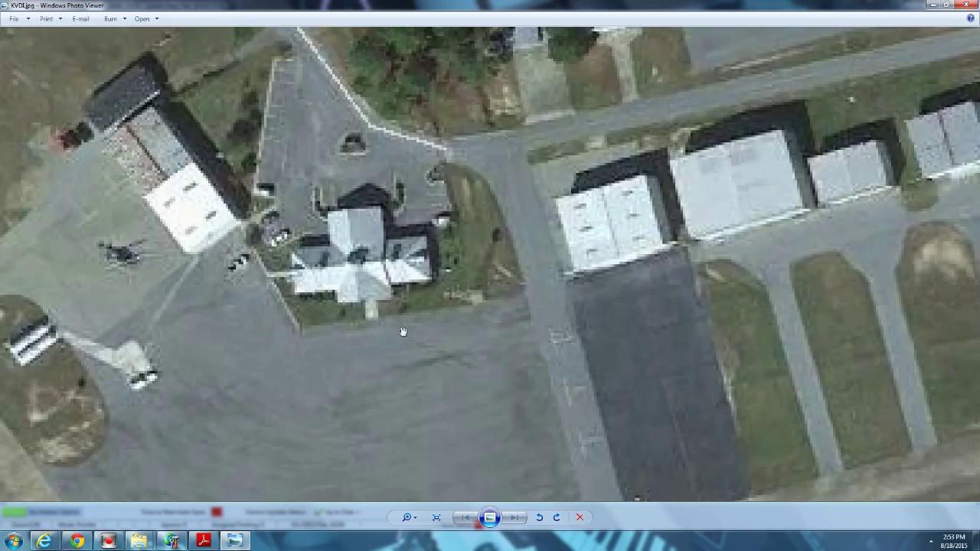
drag(384, 382, 441, 197)
scroll(442, 196, down, 1)
scroll(441, 196, down, 1)
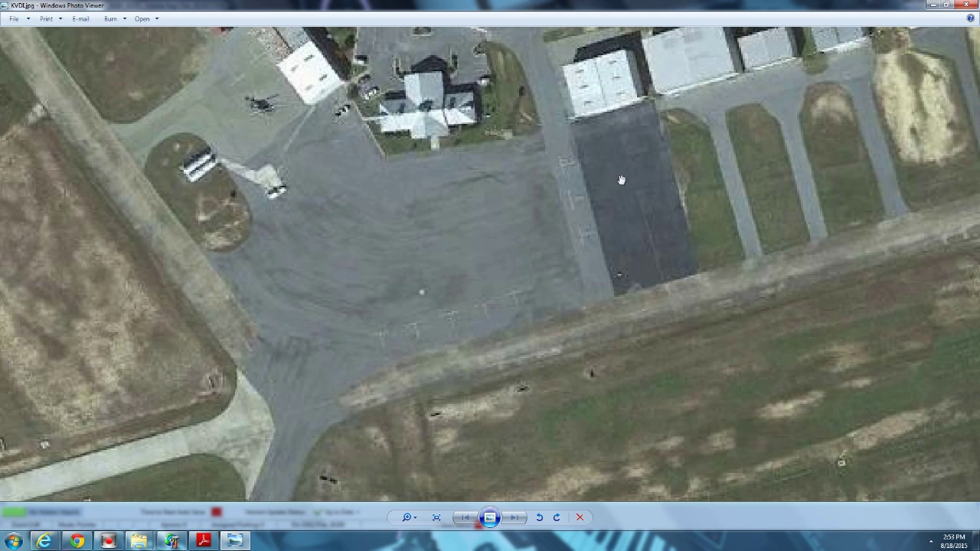
drag(619, 176, 542, 181)
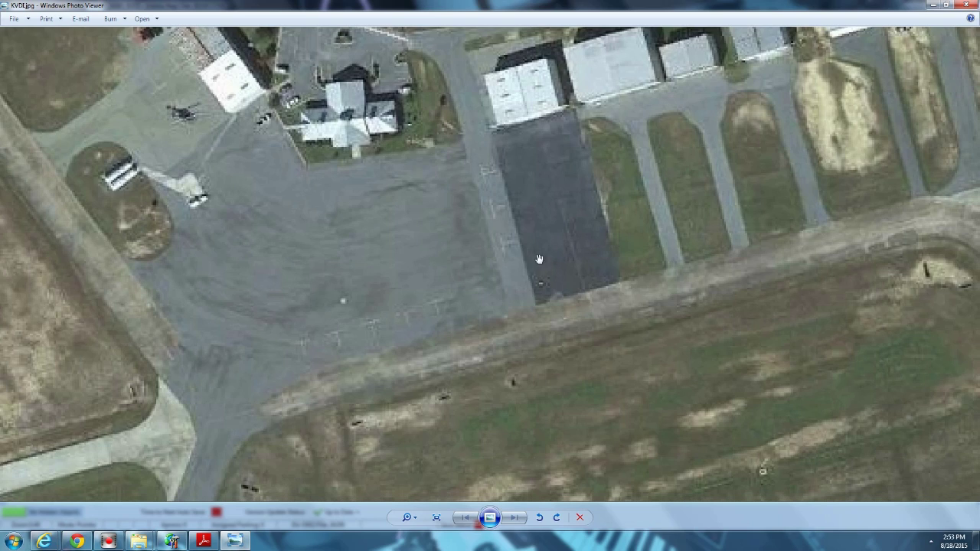
Examine the hangar rows, their access taxiways and the taxiway connections around the apron in the aerial photo
scroll(417, 257, down, 4)
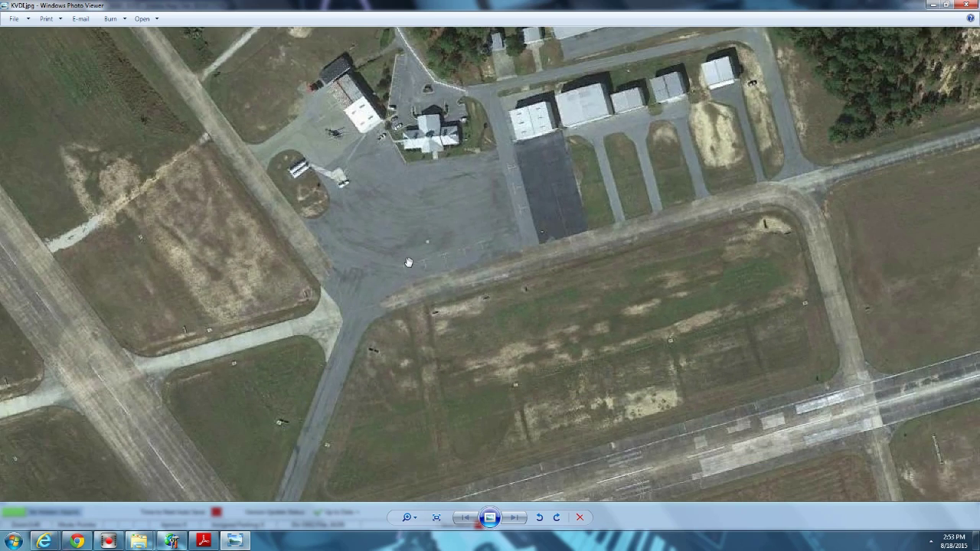
drag(373, 305, 376, 234)
drag(522, 92, 499, 149)
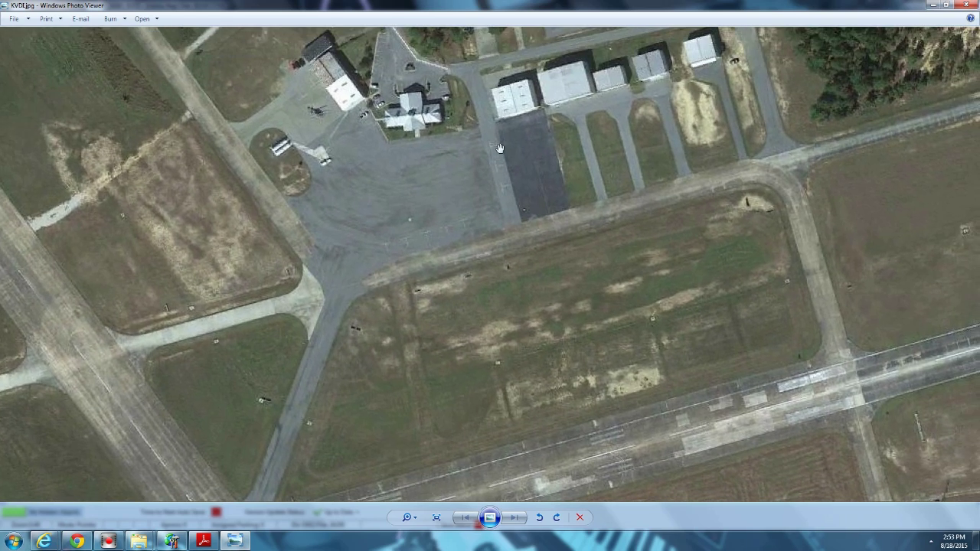
drag(383, 232, 457, 319)
scroll(450, 315, down, 3)
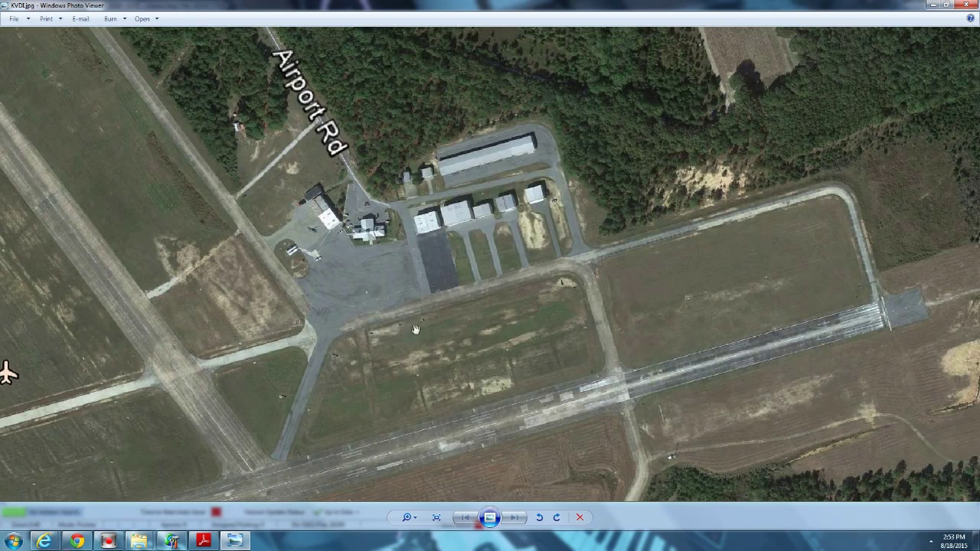
scroll(405, 294, up, 3)
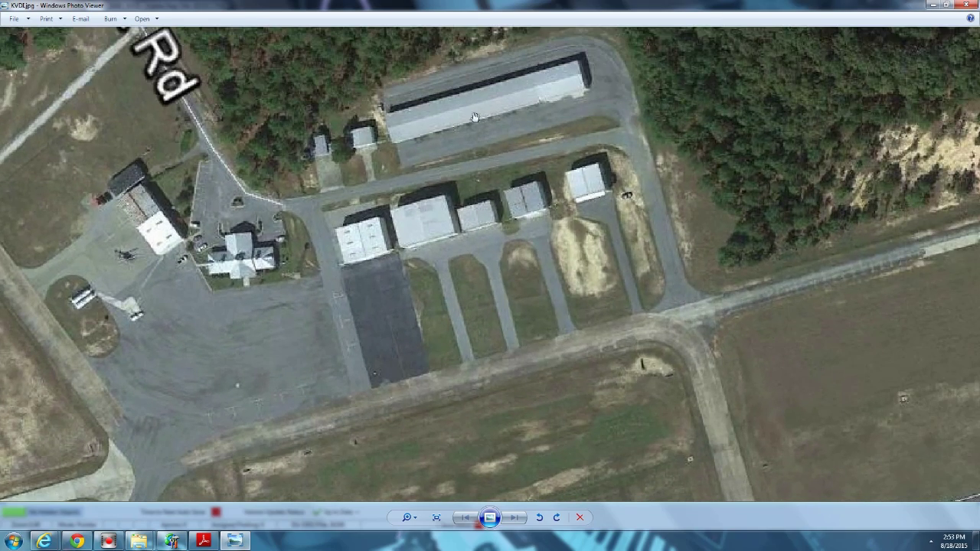
drag(252, 370, 438, 241)
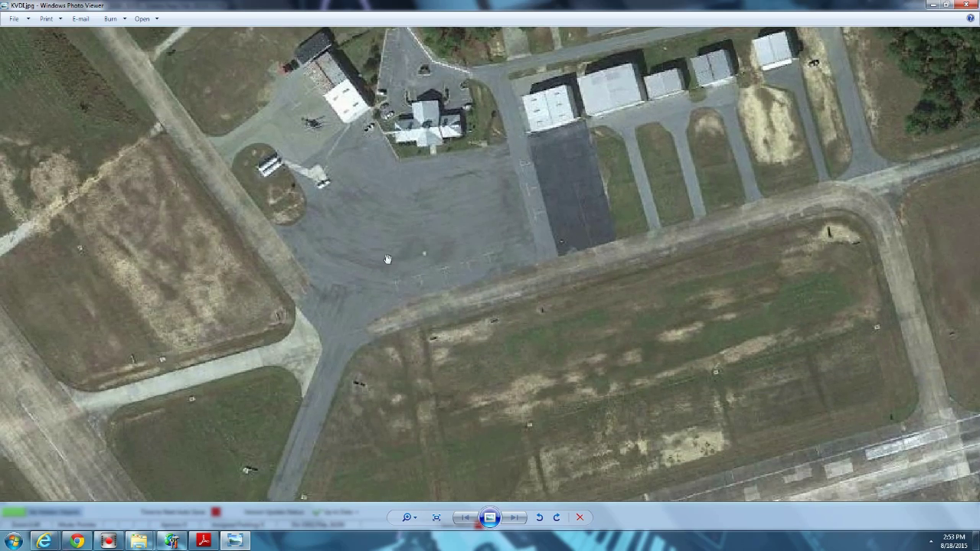
drag(470, 348, 654, 257)
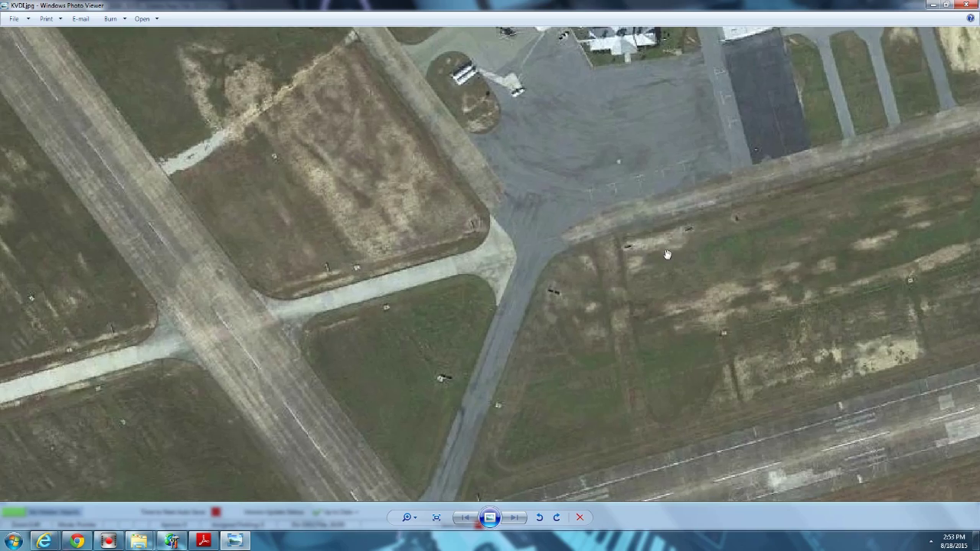
scroll(538, 274, down, 3)
drag(498, 270, 519, 352)
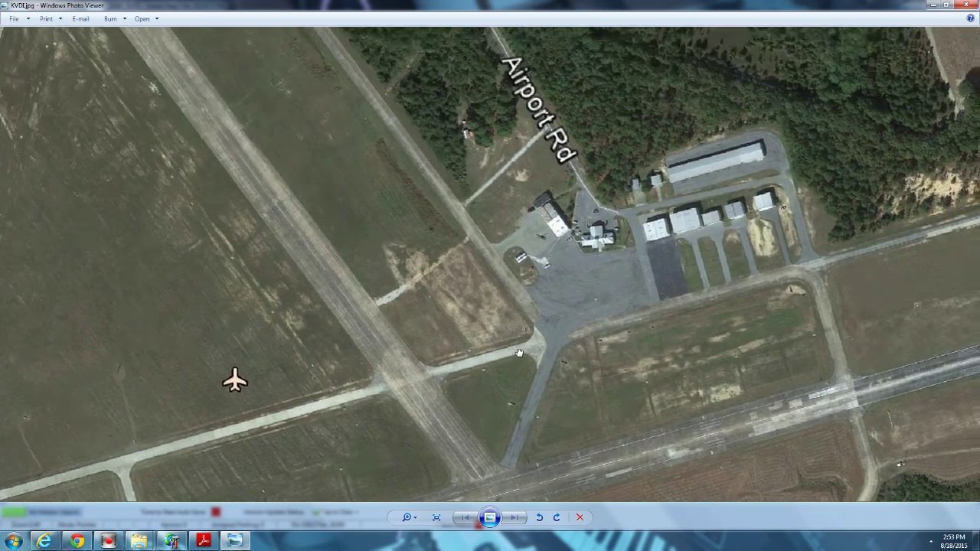
Put away the aerial photo and its folder and return to the KVDI layout in Airport Design Editor X
click(933, 5)
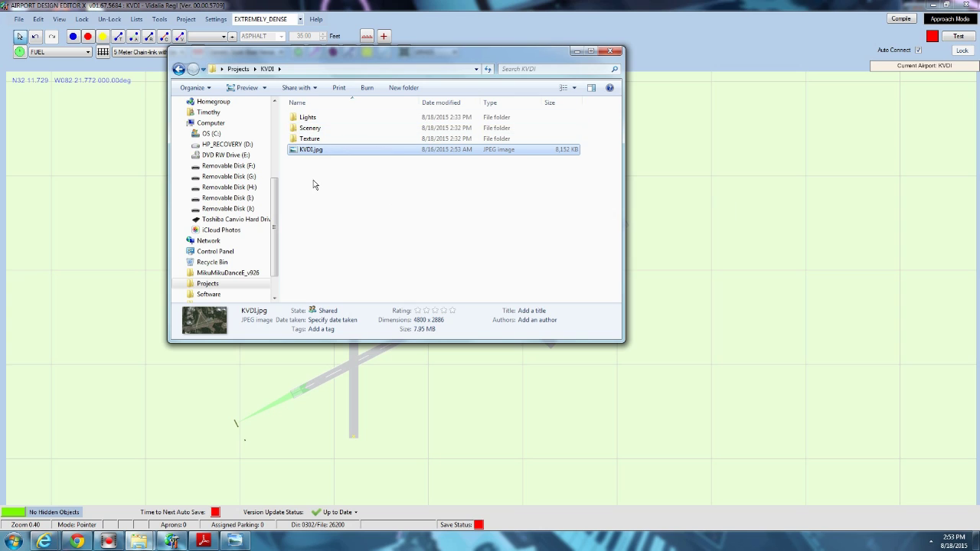
click(732, 183)
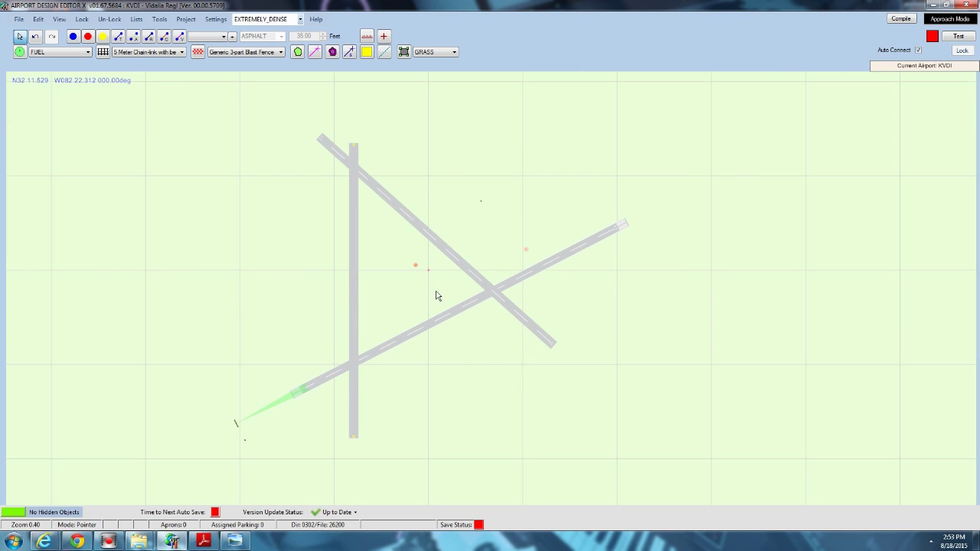
scroll(436, 295, up, 2)
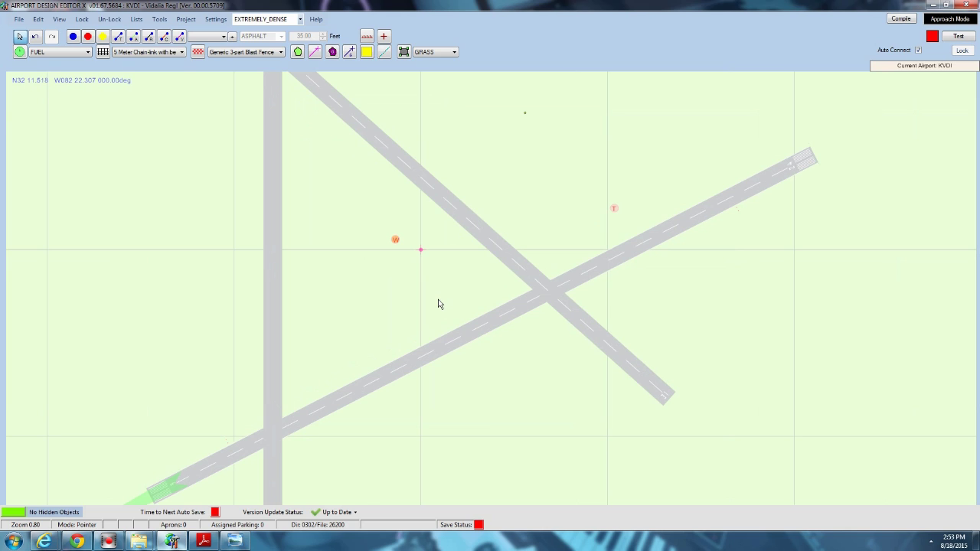
Add KVDI.jpg from the Projects\KVDI folder as a new background image without corner coordinates, accepting its large file size
right_click(342, 201)
mouse_move(374, 235)
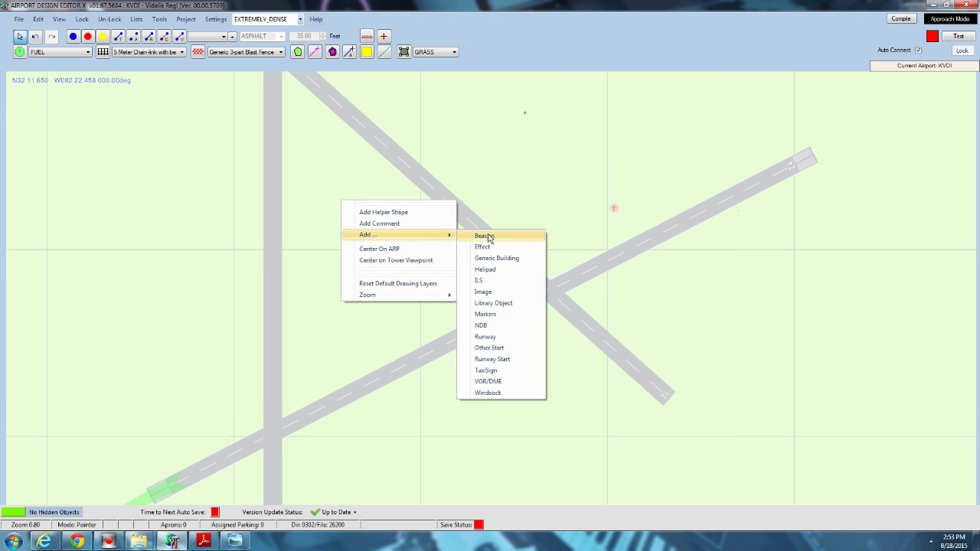
click(499, 292)
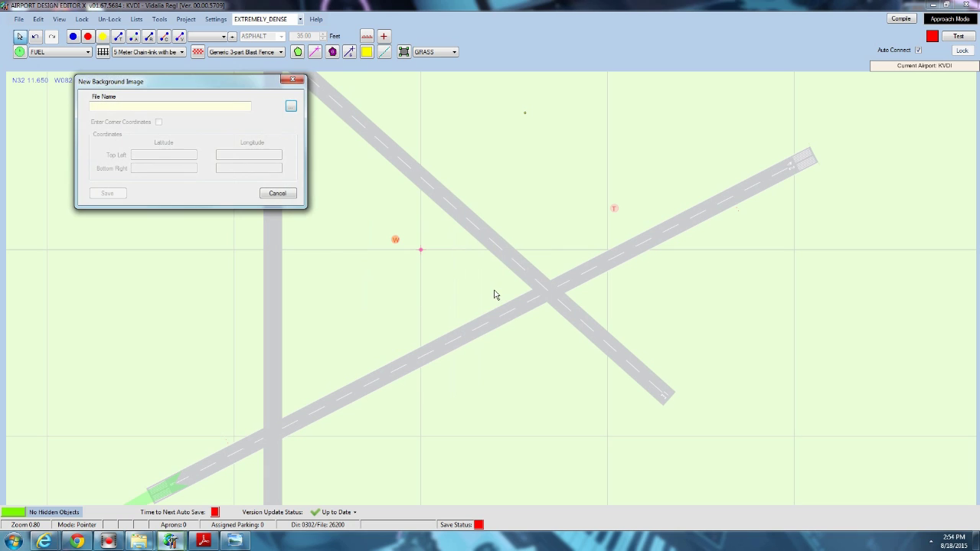
click(290, 106)
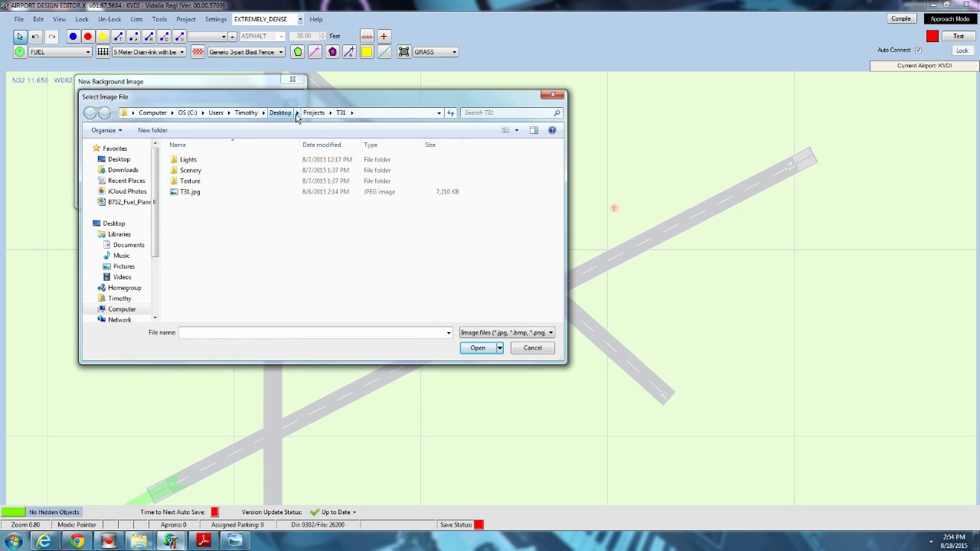
click(312, 113)
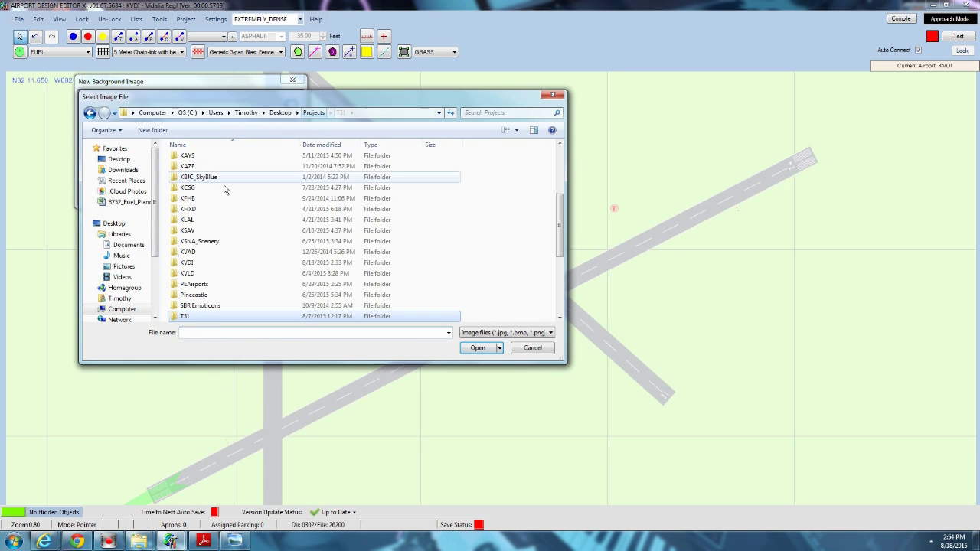
double_click(192, 263)
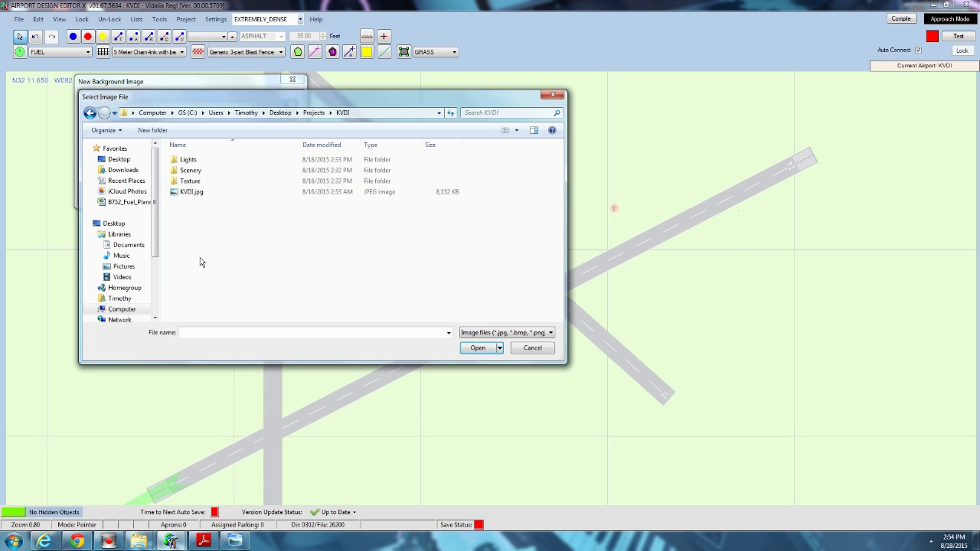
double_click(188, 196)
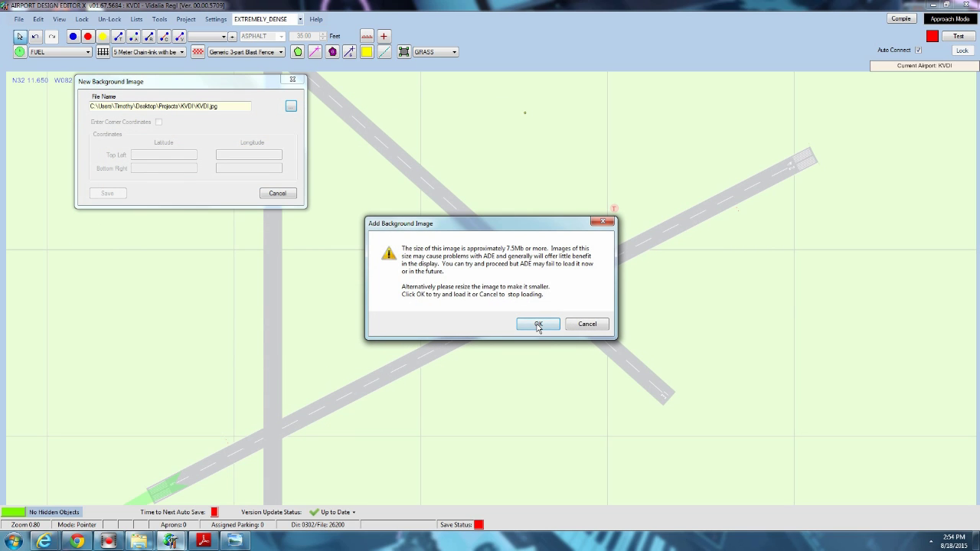
click(538, 325)
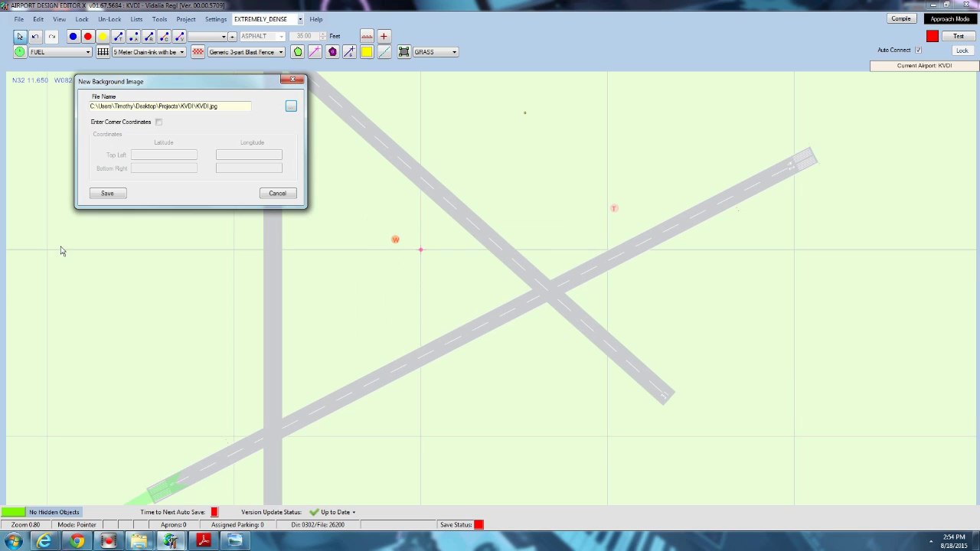
click(108, 194)
Compare the stock runways with the runways in the background image across the whole airport
scroll(348, 265, down, 1)
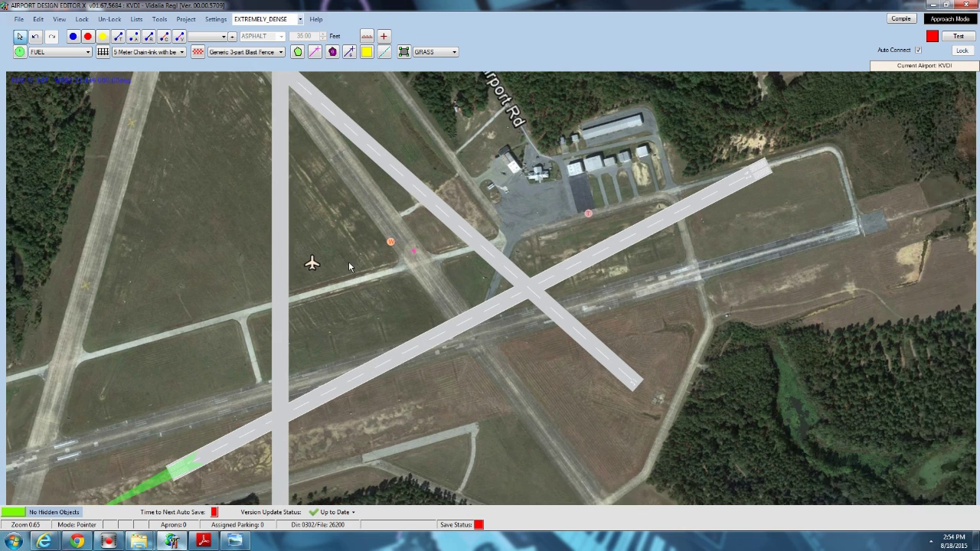
scroll(348, 264, down, 4)
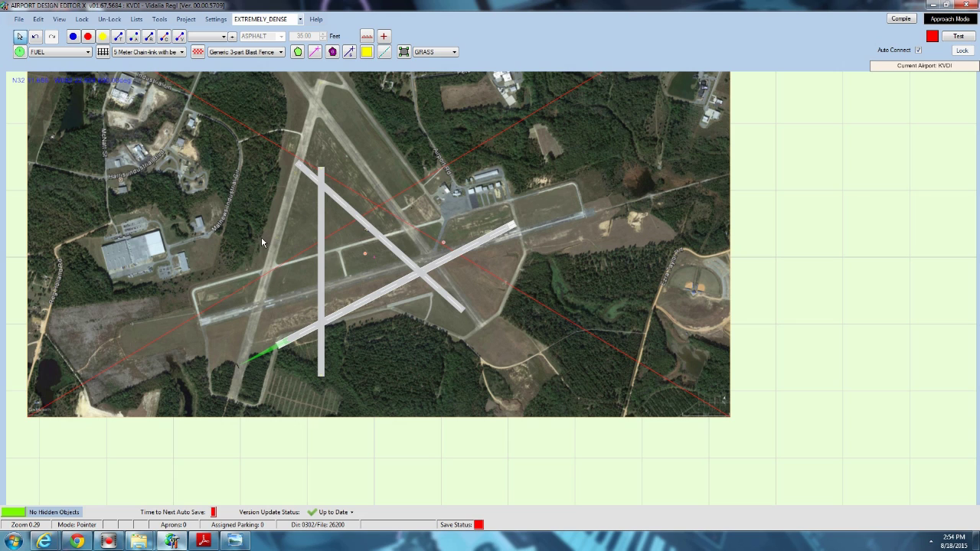
scroll(376, 233, up, 1)
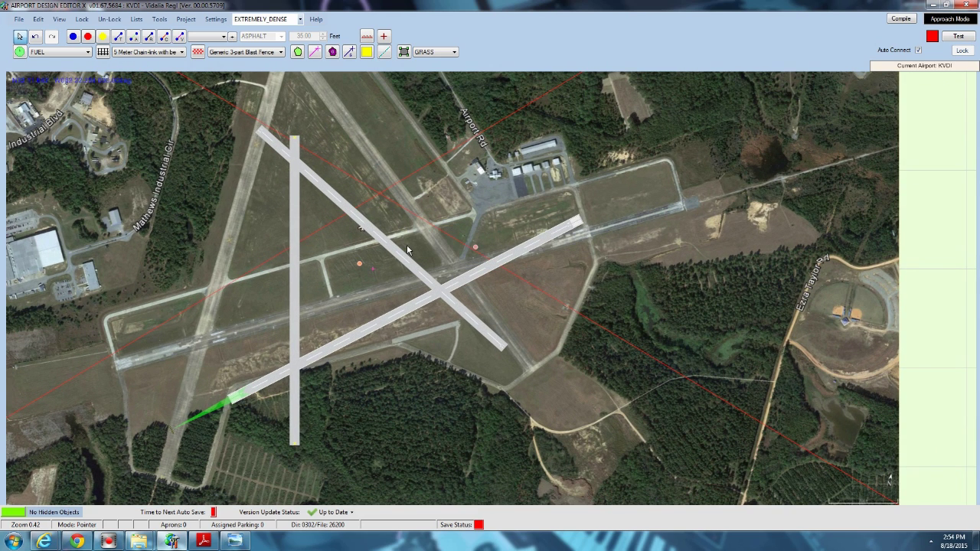
scroll(408, 244, up, 1)
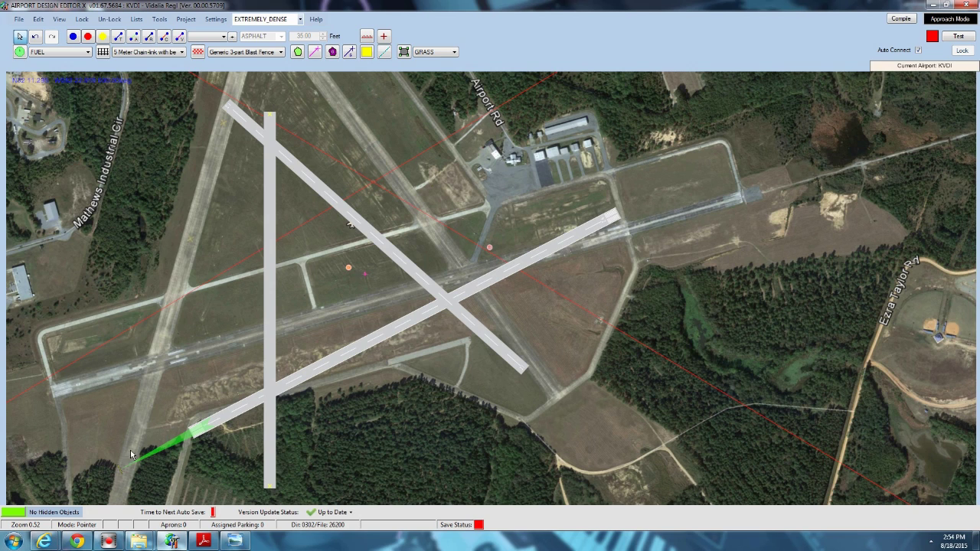
Look up the dimensions of runway 06/24 in the FAA airport directory PDF in Internet Explorer
mouse_move(44, 541)
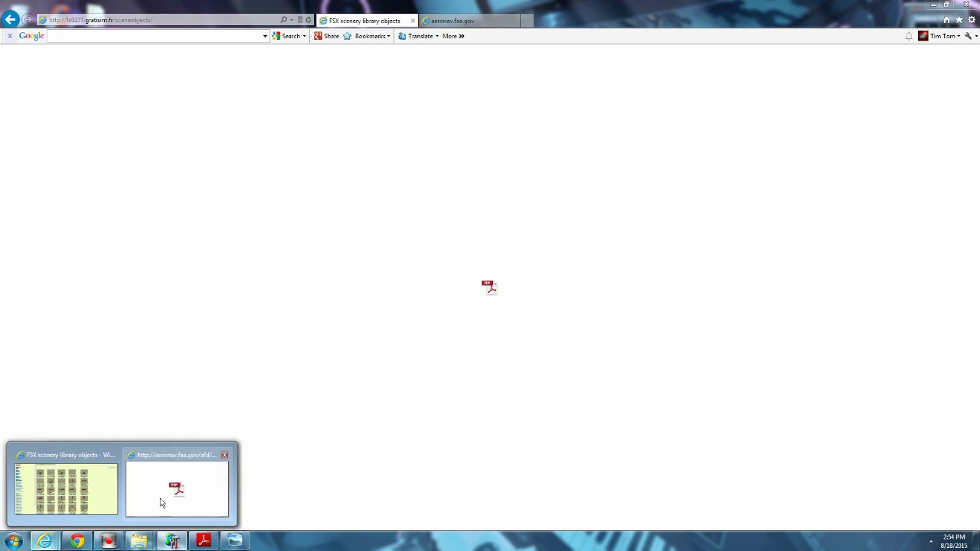
click(160, 502)
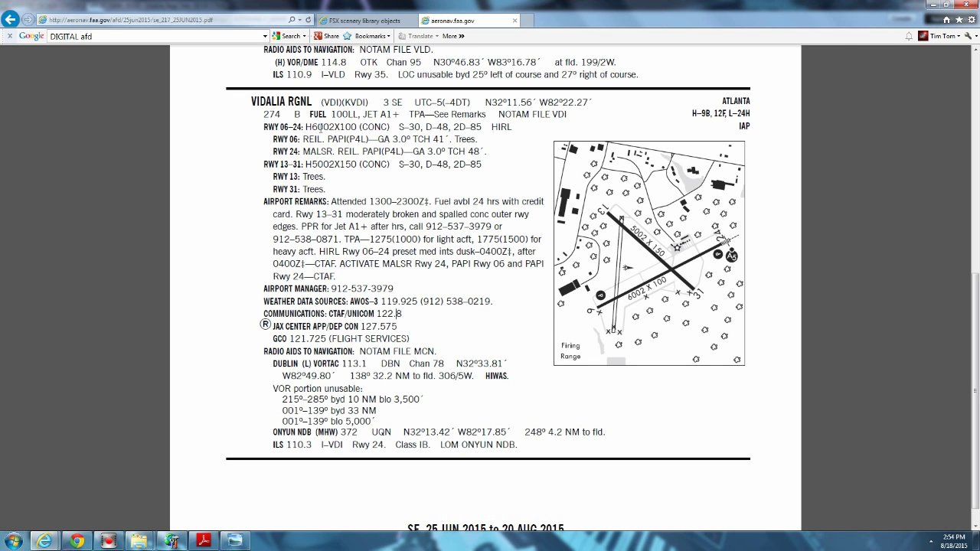
click(933, 5)
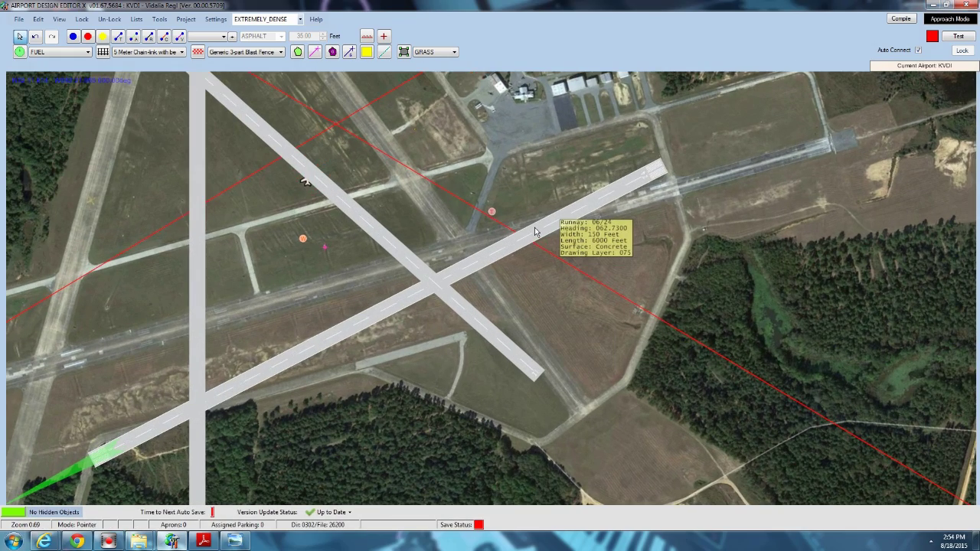
Set the width of runway 06/24 to 100 feet in its properties
double_click(538, 233)
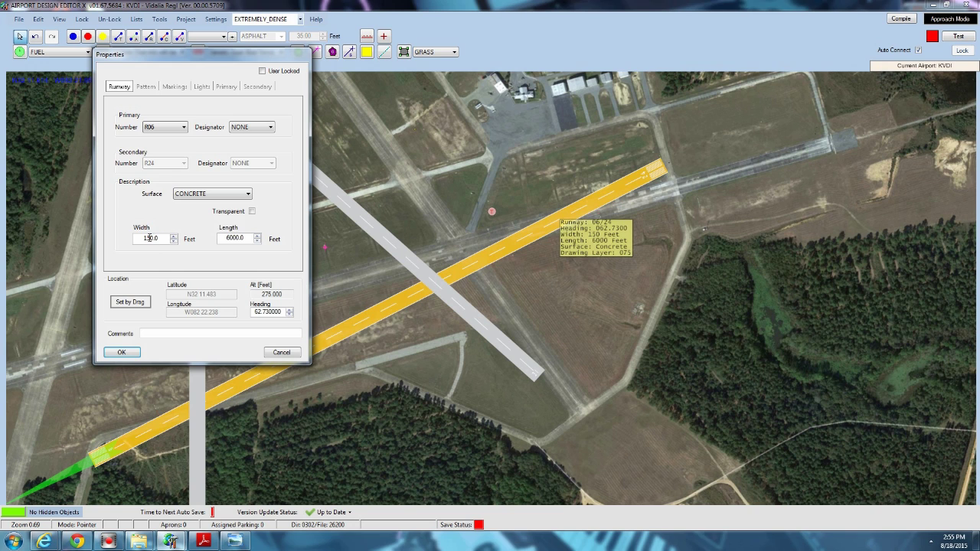
click(291, 354)
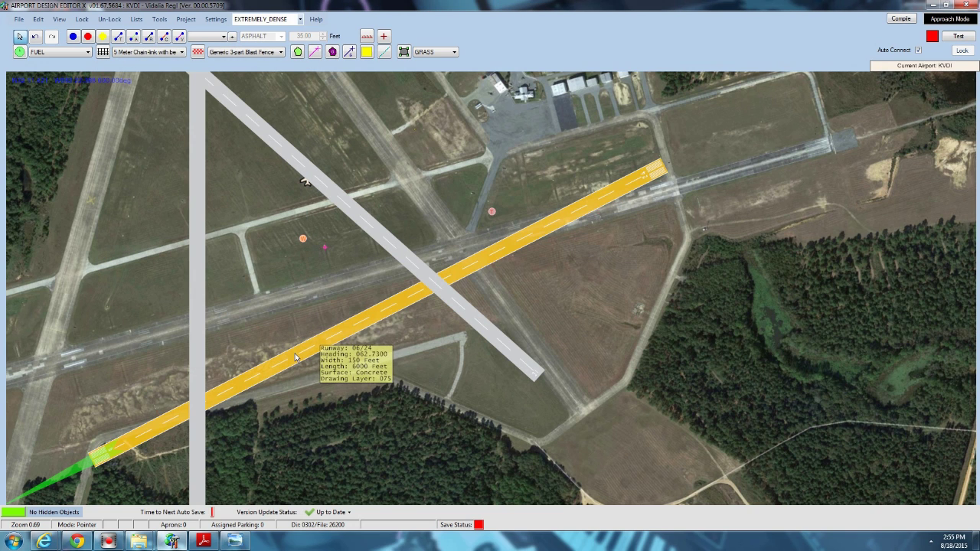
double_click(298, 354)
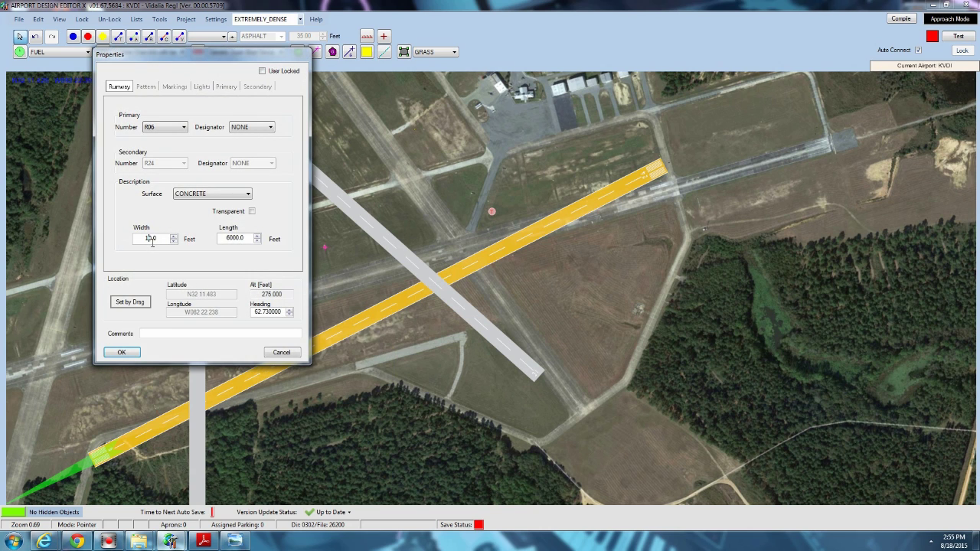
click(151, 239)
text(0)
click(123, 353)
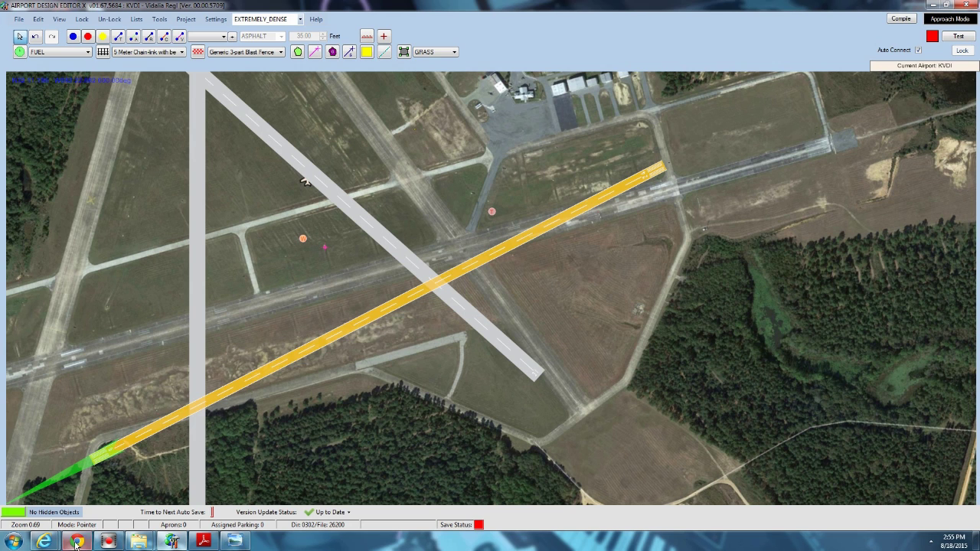
Check the dimensions of runway 13/31 in the FAA directory against its properties in Airport Design Editor X
mouse_move(44, 541)
click(151, 493)
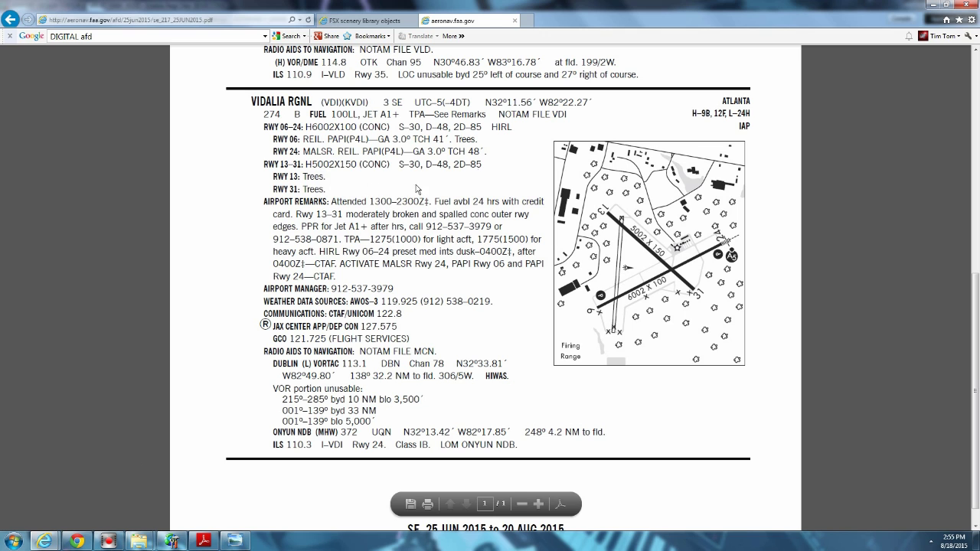
click(936, 6)
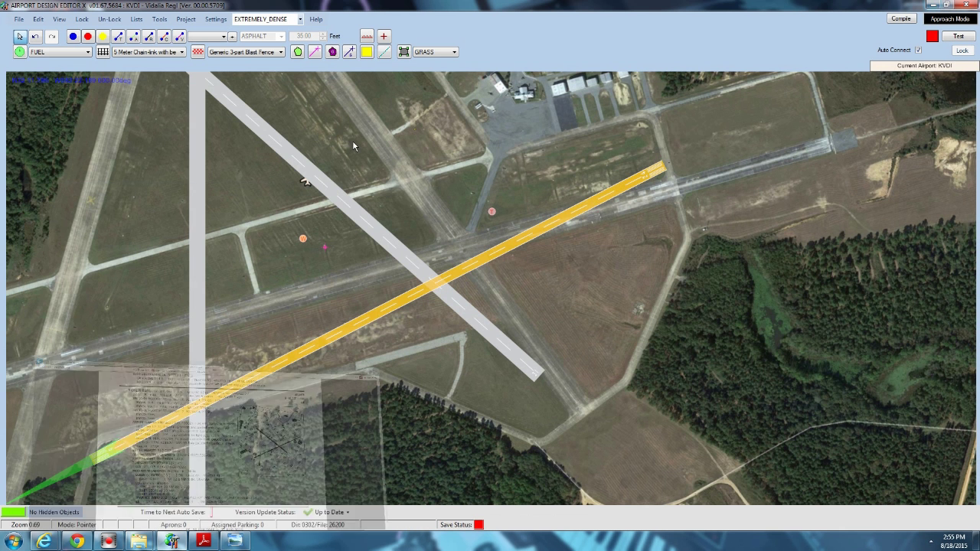
double_click(324, 182)
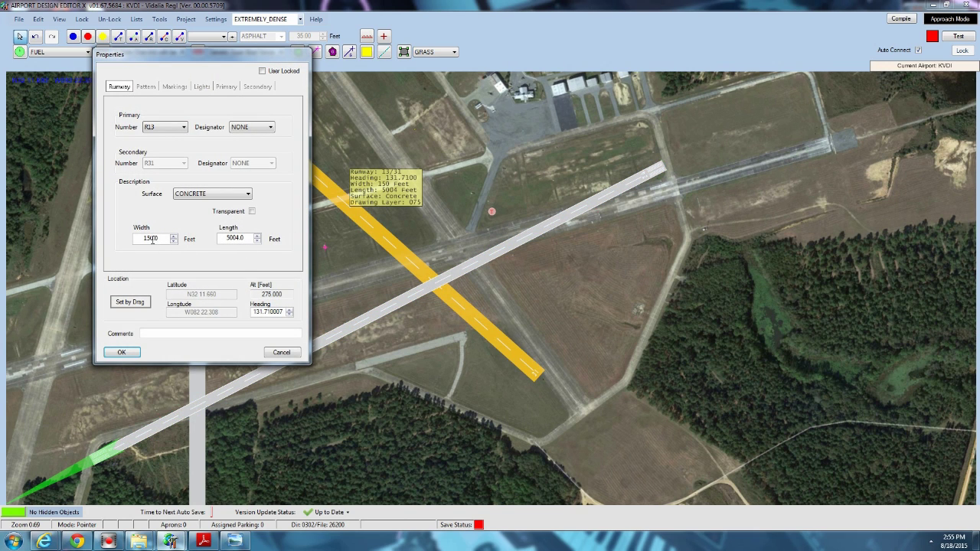
click(121, 352)
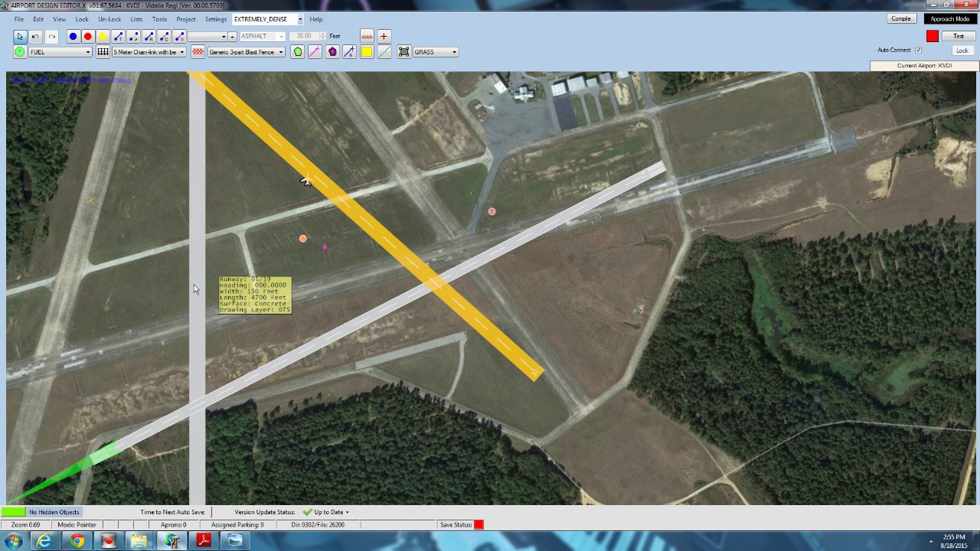
Select the background image and open its positioning controls
drag(281, 245, 350, 284)
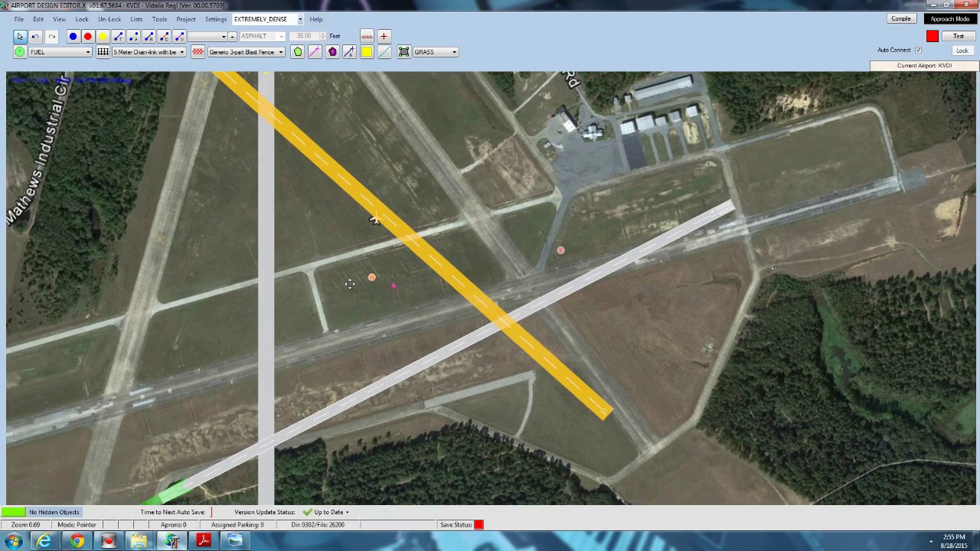
scroll(351, 282, down, 3)
click(460, 391)
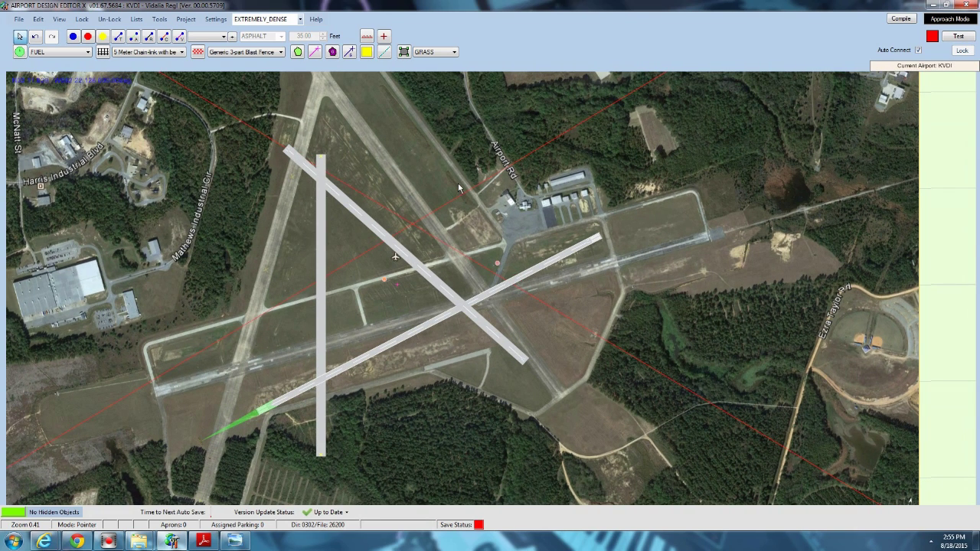
right_click(451, 174)
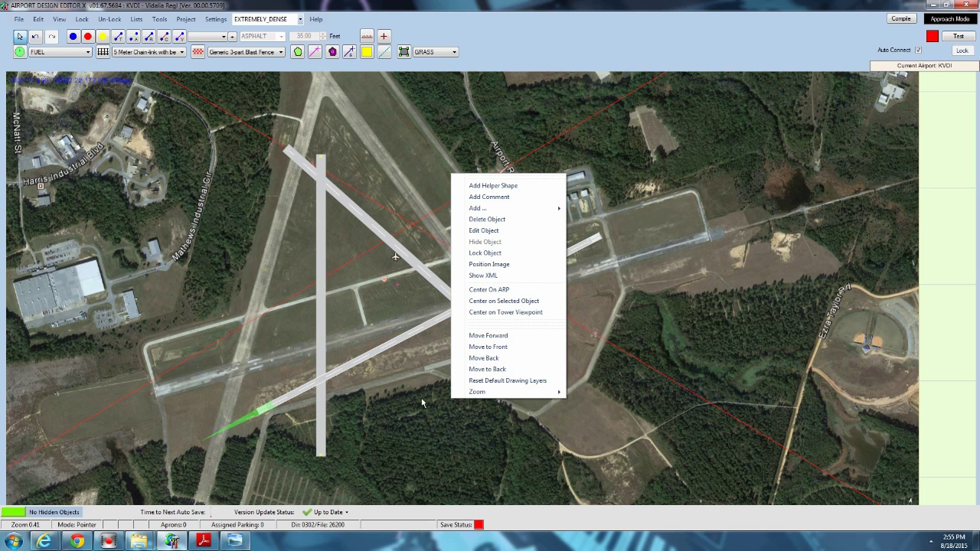
click(497, 264)
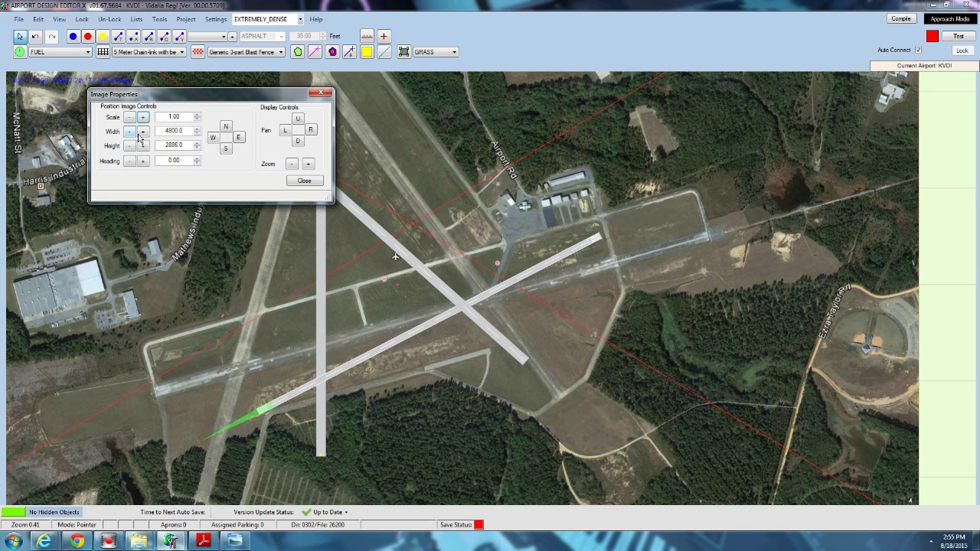
Try rotating the background image to a heading of 300
scroll(169, 160, down, 20)
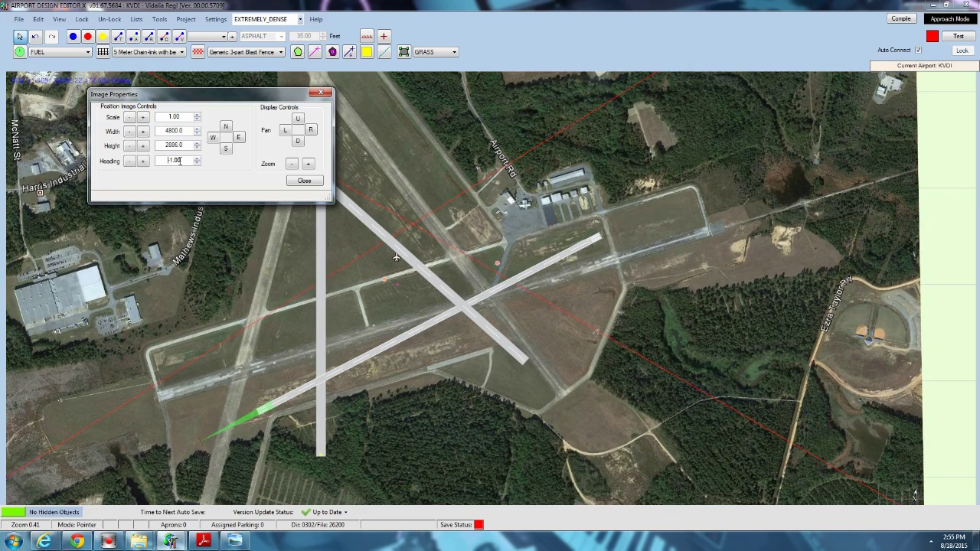
drag(181, 160, 164, 160)
text(3)
key(Return)
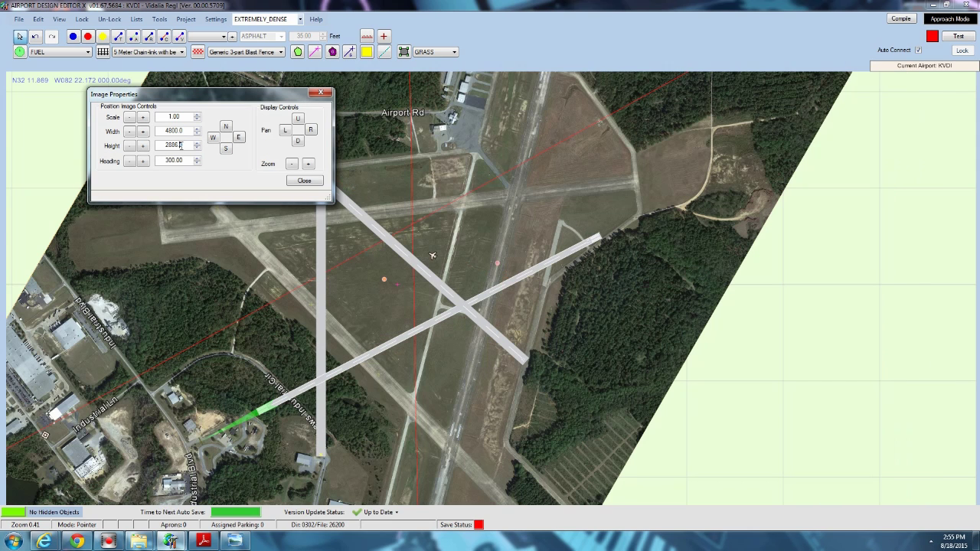
Rotate the background image to a heading of 350, and fine-tune it to 348.35 to parallel runway 06/24
drag(183, 160, 151, 164)
text(350)
key(Return)
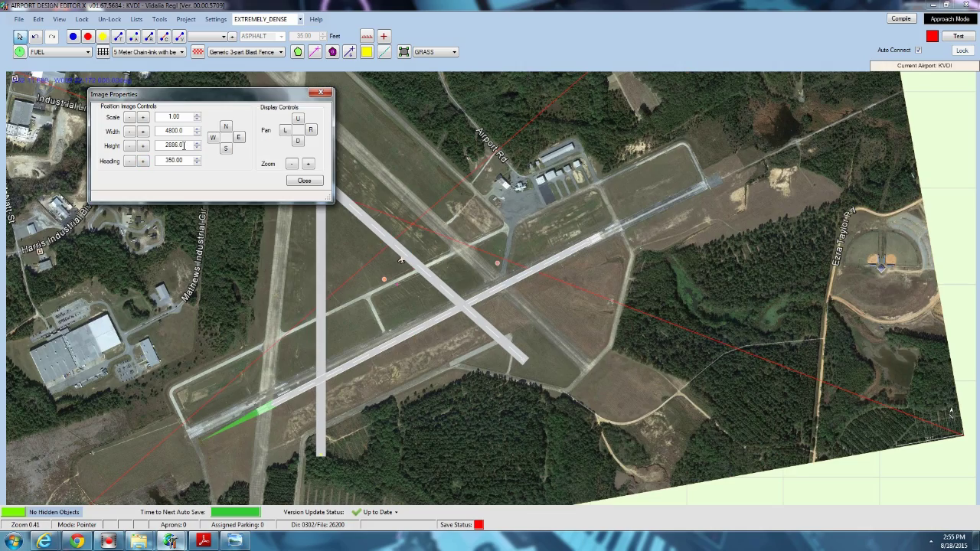
scroll(187, 160, down, 9)
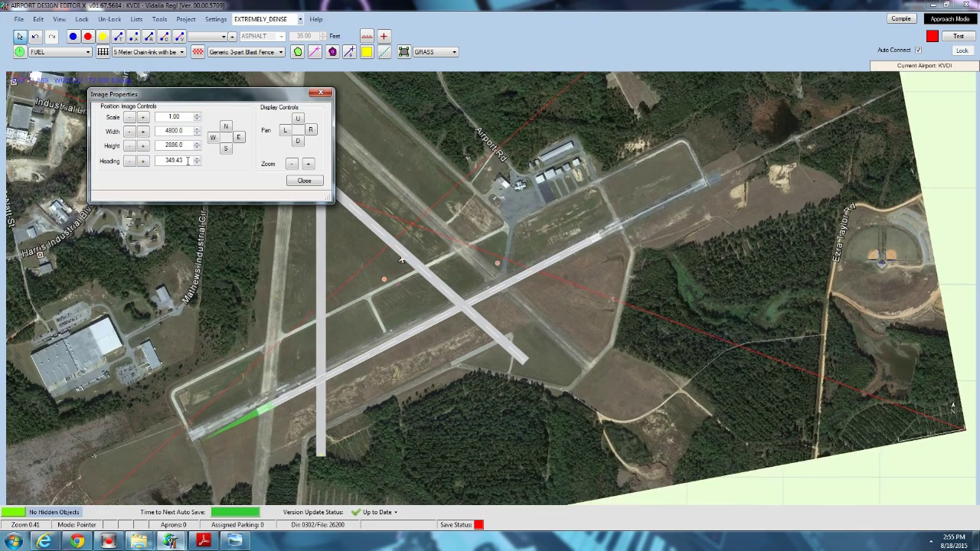
scroll(186, 161, down, 3)
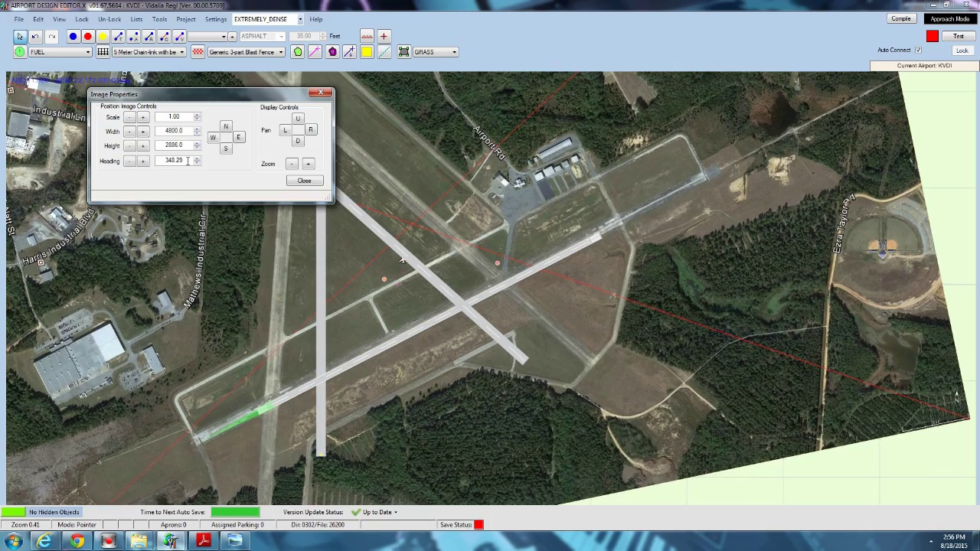
scroll(187, 161, up, 1)
Reduce the background image's scale to 0.65 and move the image so its main runway lies over runway 06/24
click(130, 117)
click(130, 117)
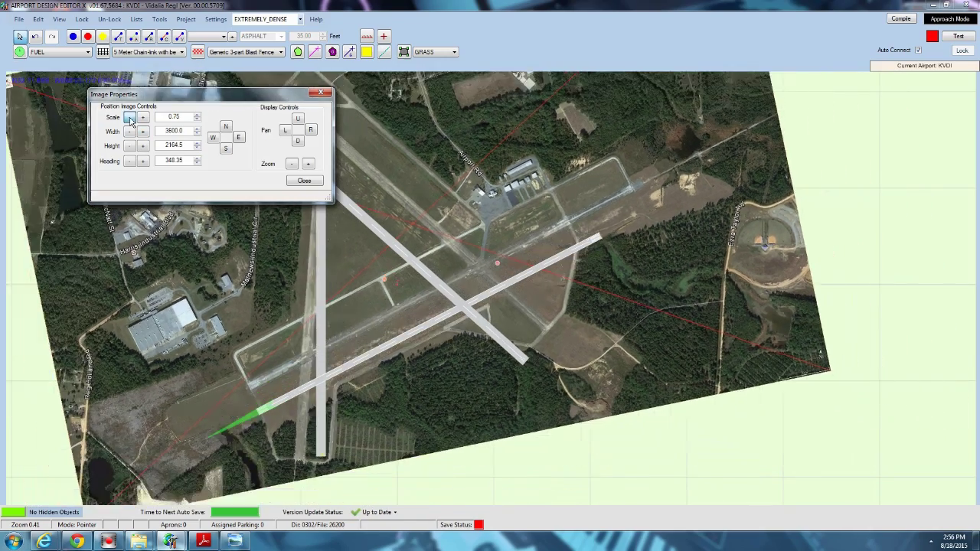
click(130, 117)
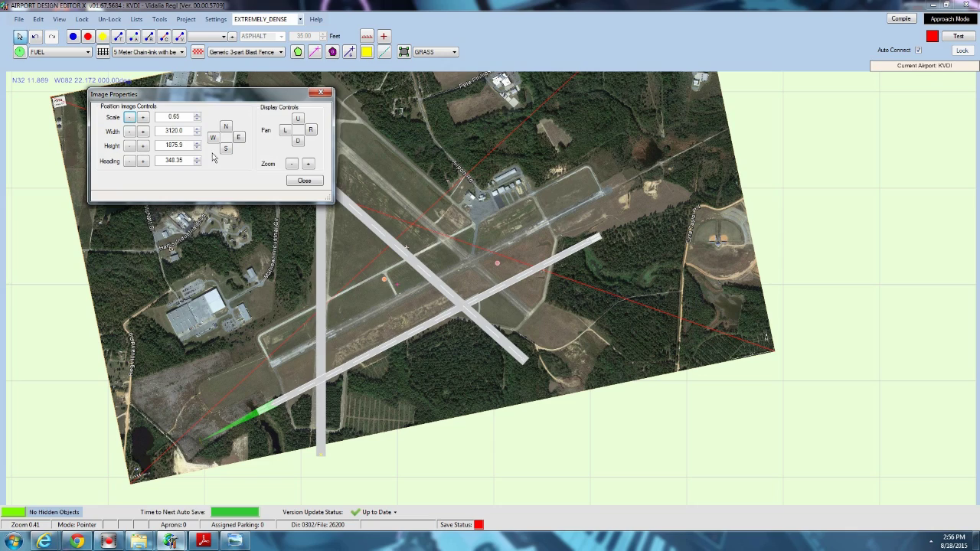
click(304, 181)
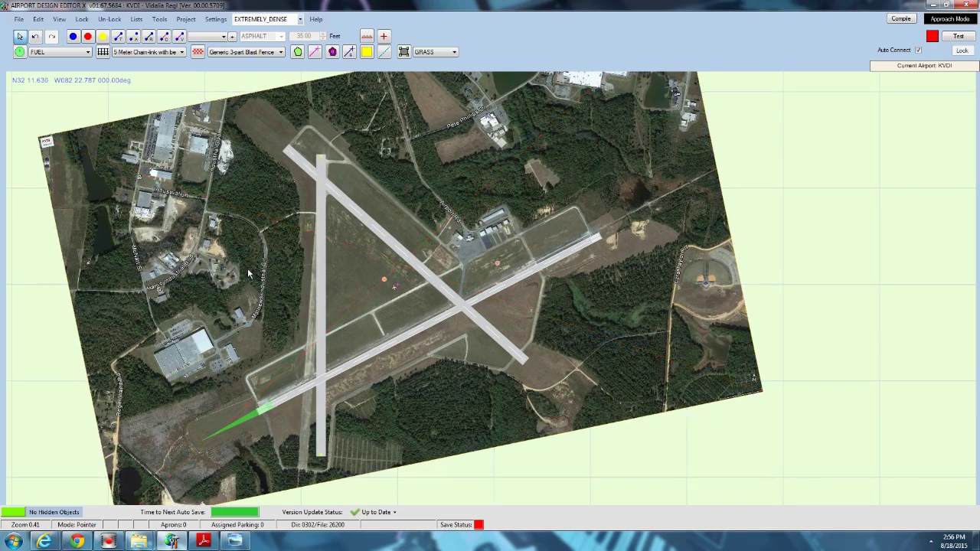
Examine how the background image lines up with both ends of runway 06/24
scroll(503, 373, up, 3)
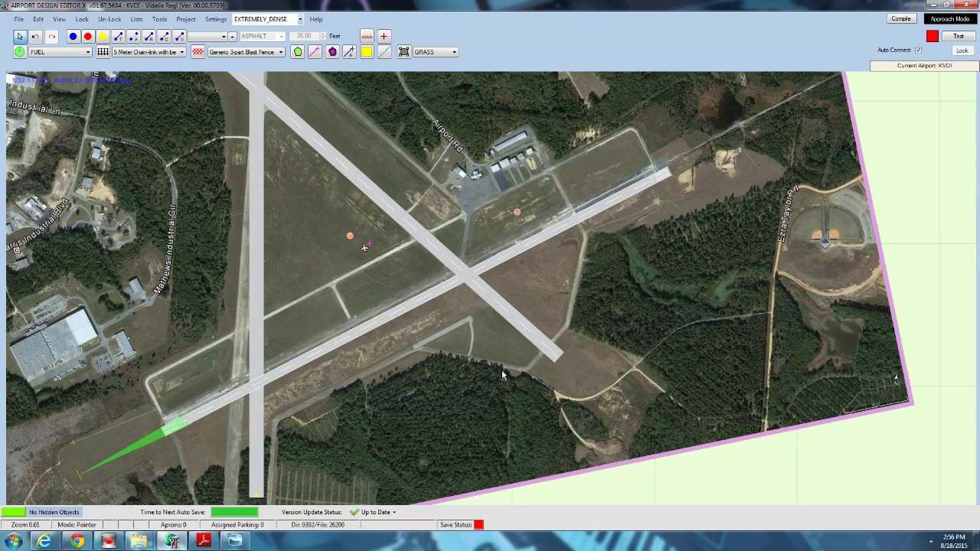
ctrl+scroll(502, 373, up, 7)
ctrl+scroll(504, 372, down, 1)
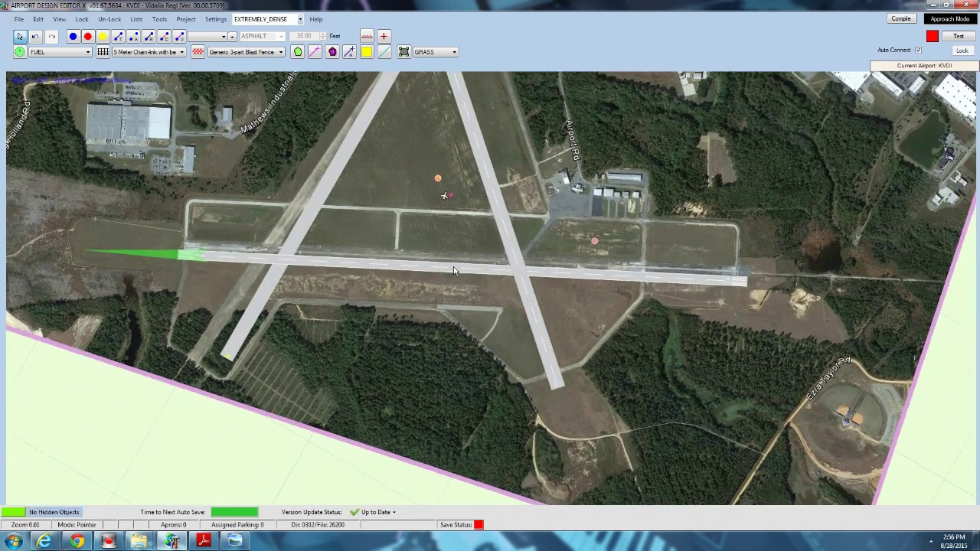
scroll(453, 267, up, 4)
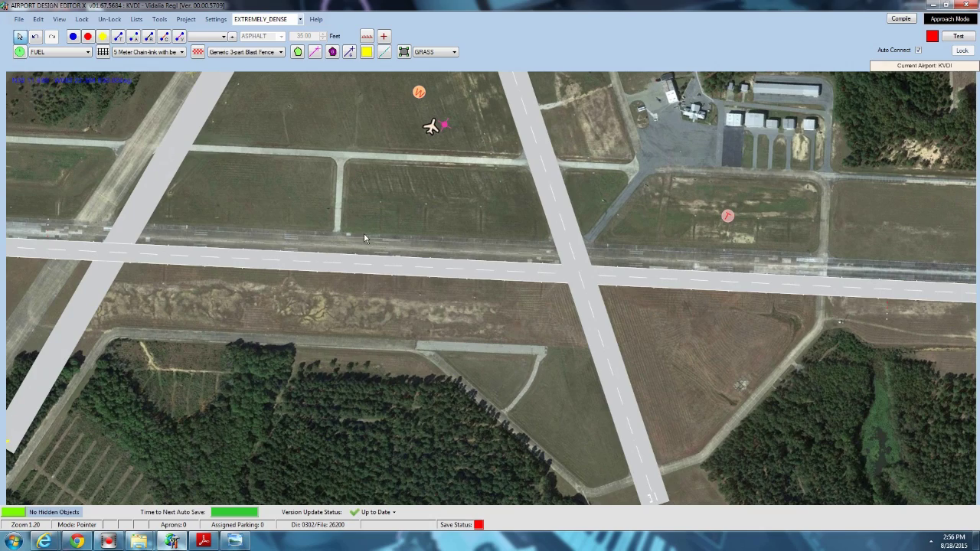
drag(363, 235, 484, 290)
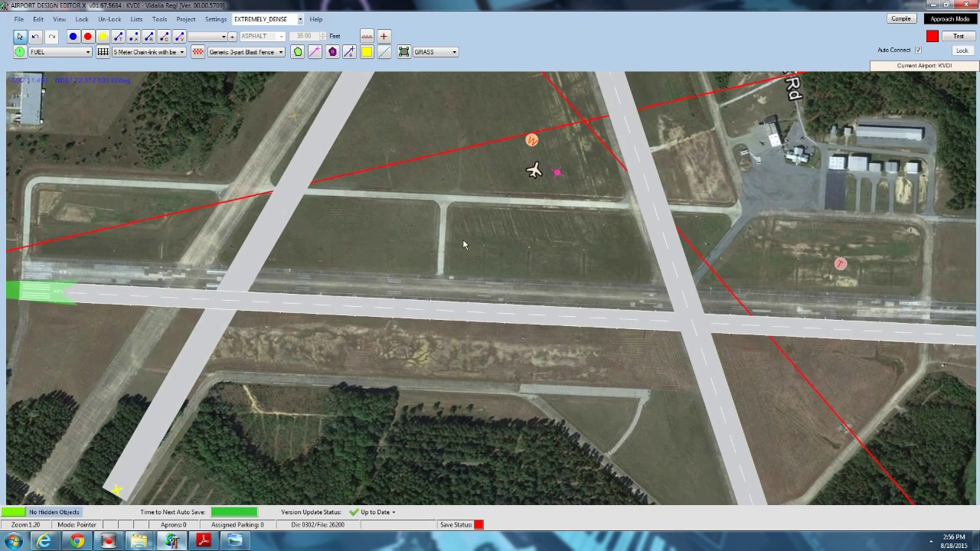
drag(462, 240, 110, 250)
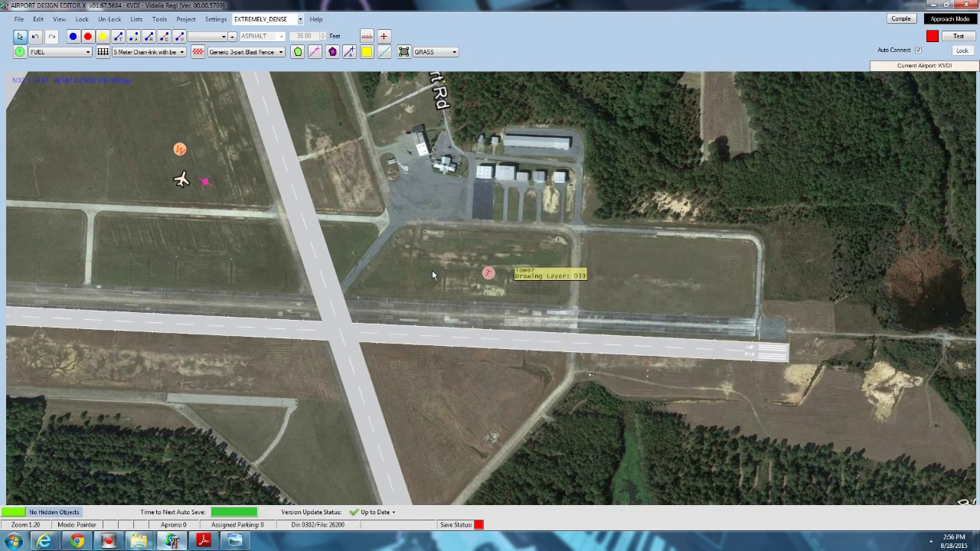
drag(433, 273, 438, 273)
scroll(495, 197, down, 3)
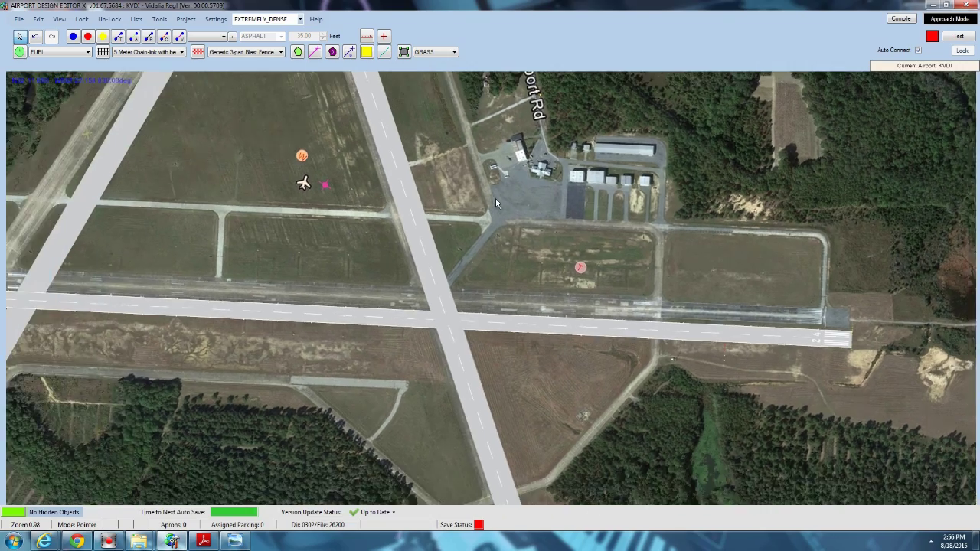
Set the background image's width to 3200 and nudge the image along runway 06/24 to match the runway's ends
right_click(496, 196)
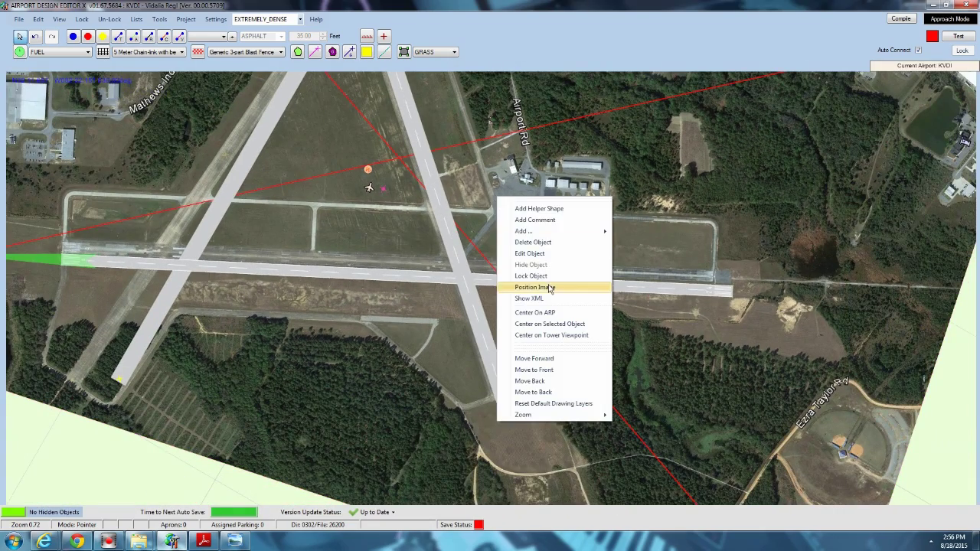
click(545, 287)
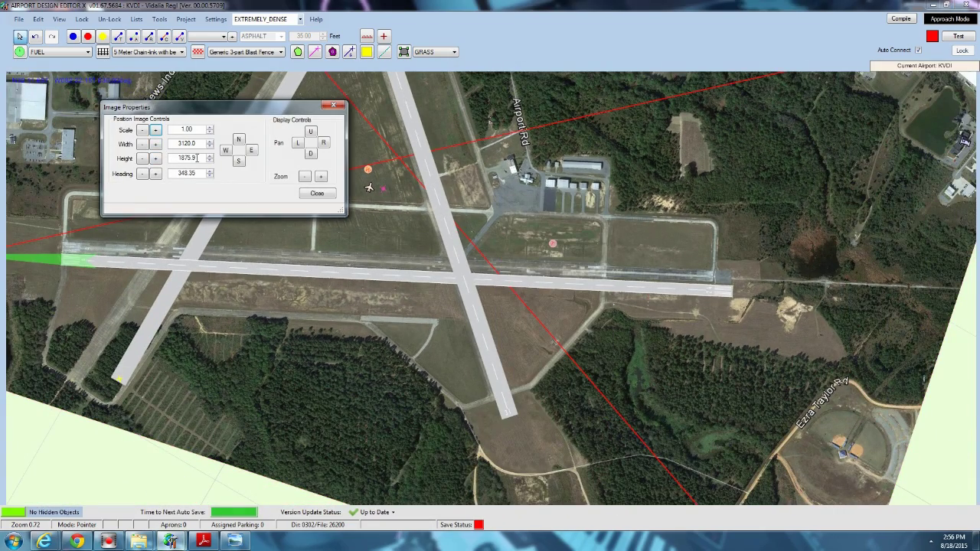
scroll(198, 144, up, 20)
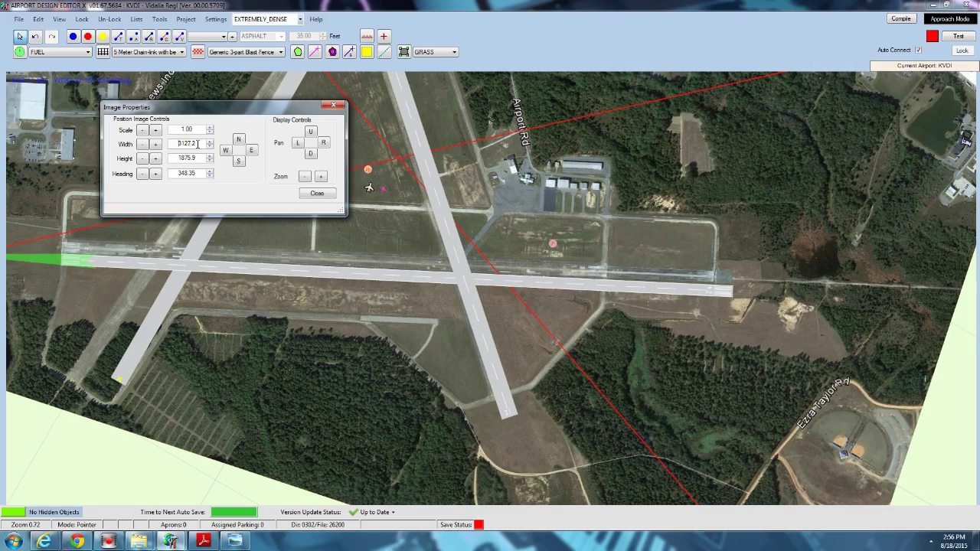
scroll(197, 144, up, 20)
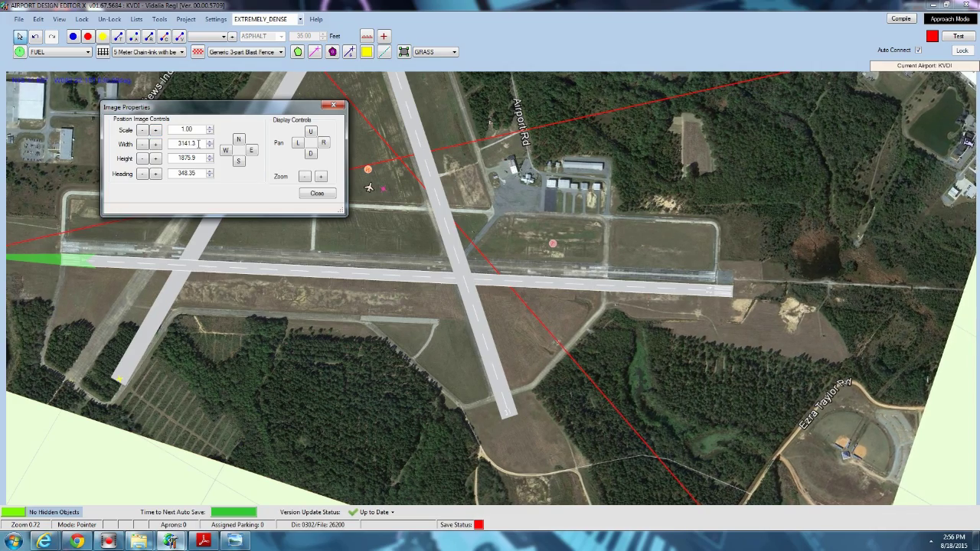
scroll(198, 144, up, 20)
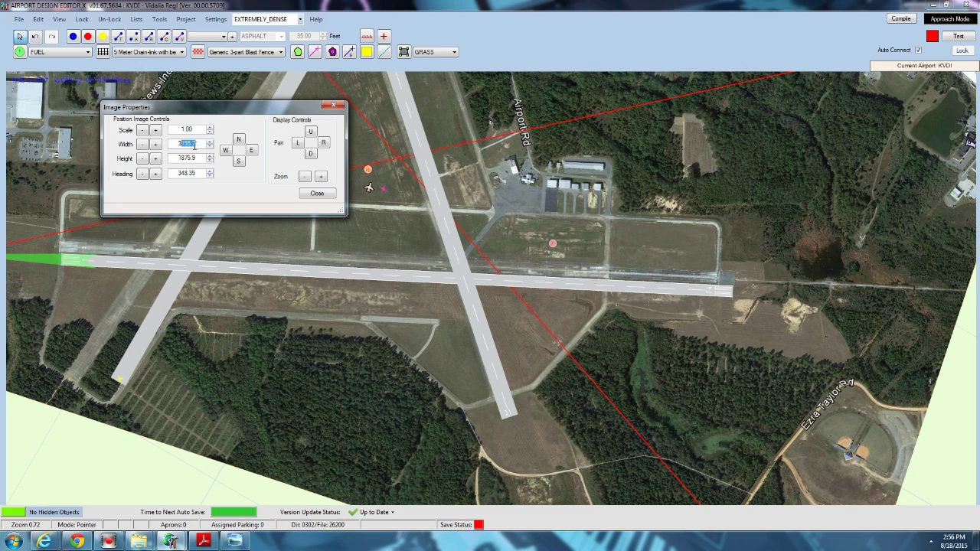
text(200)
click(199, 130)
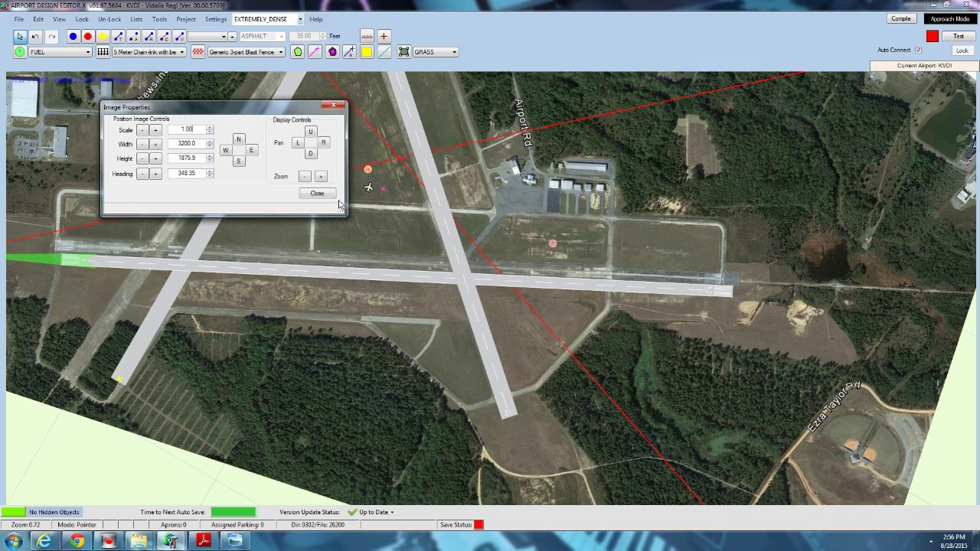
drag(374, 204, 383, 203)
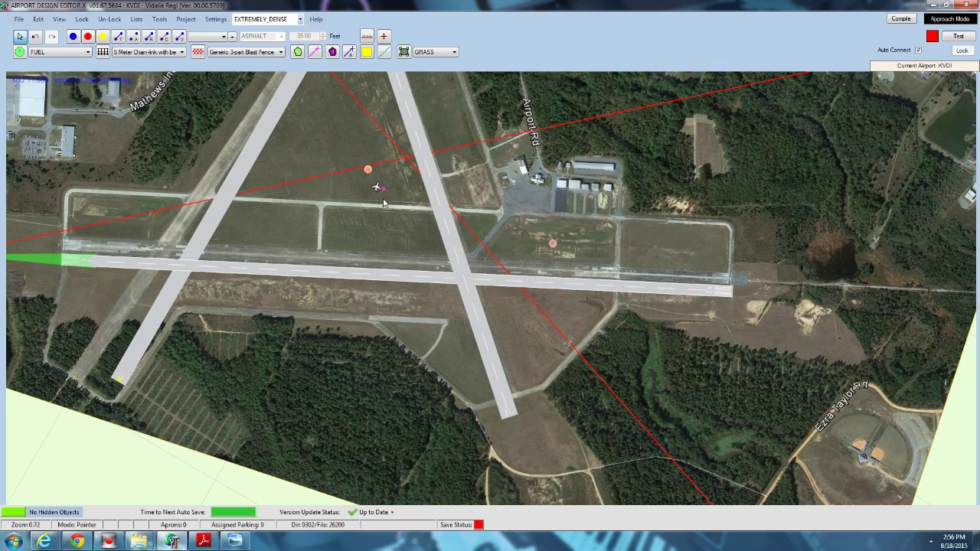
Fine-tune the background image's width to 3216.5
right_click(353, 197)
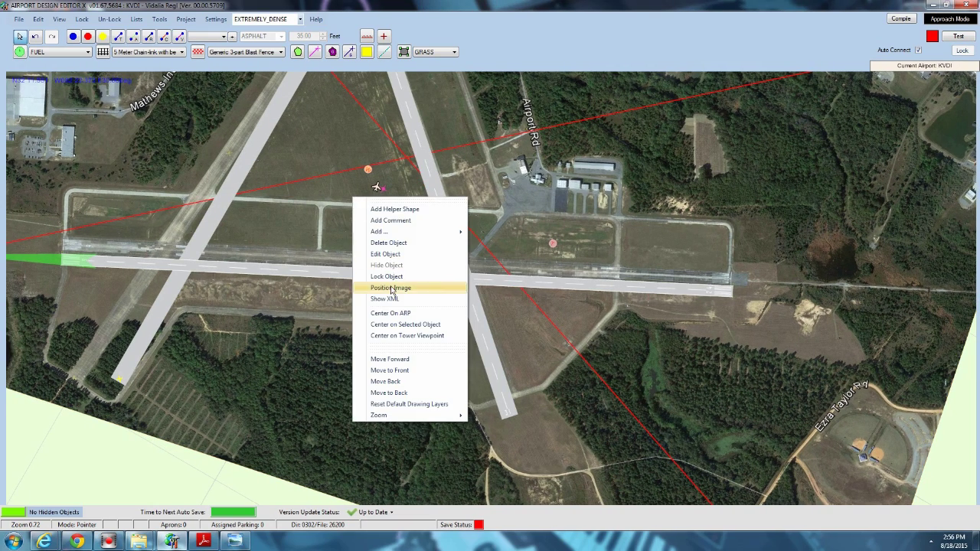
click(391, 288)
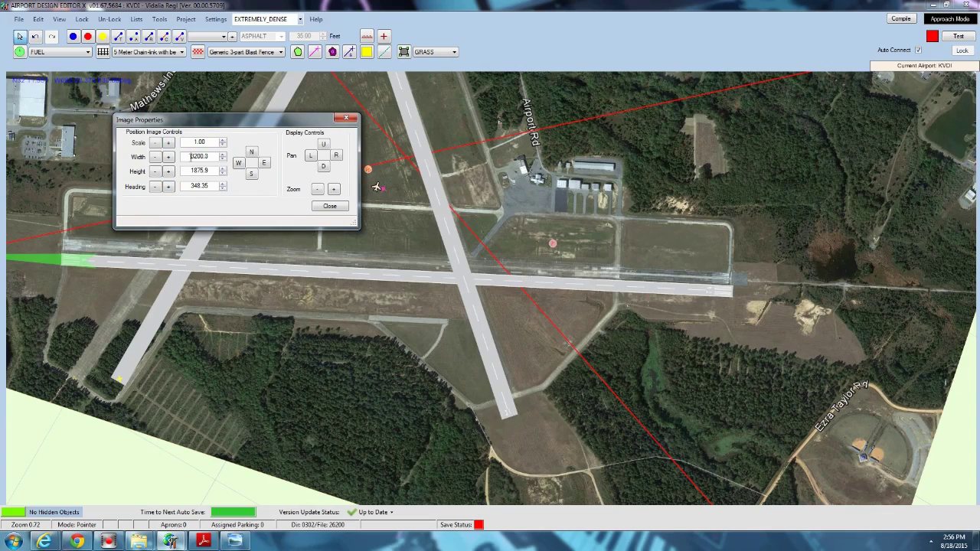
scroll(191, 157, up, 9)
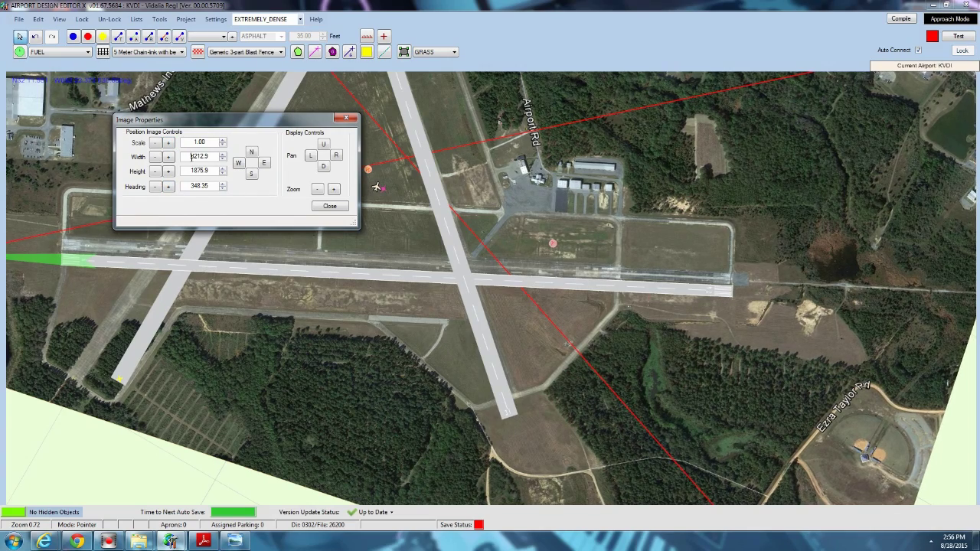
key(Up)
click(329, 207)
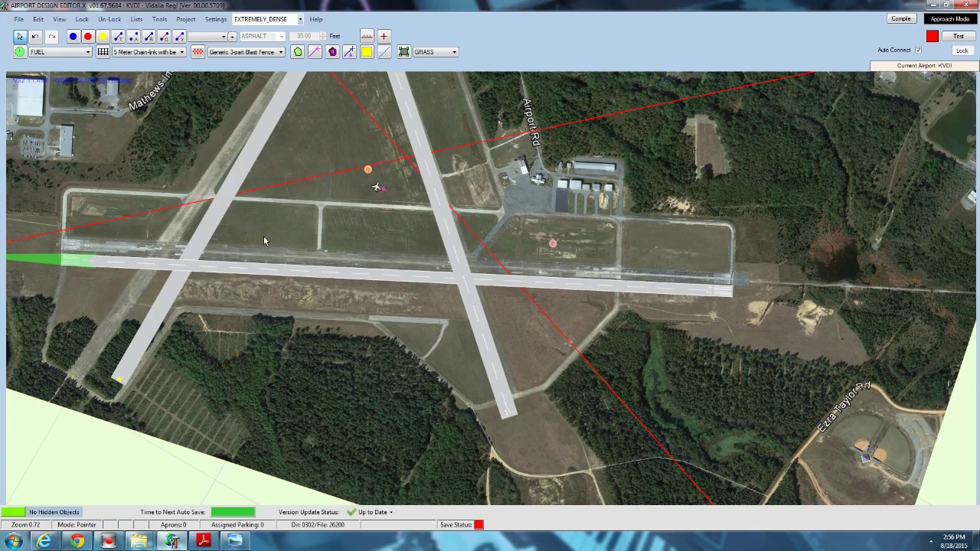
Hide the navaids on the airport drawing and reselect the background image
click(66, 20)
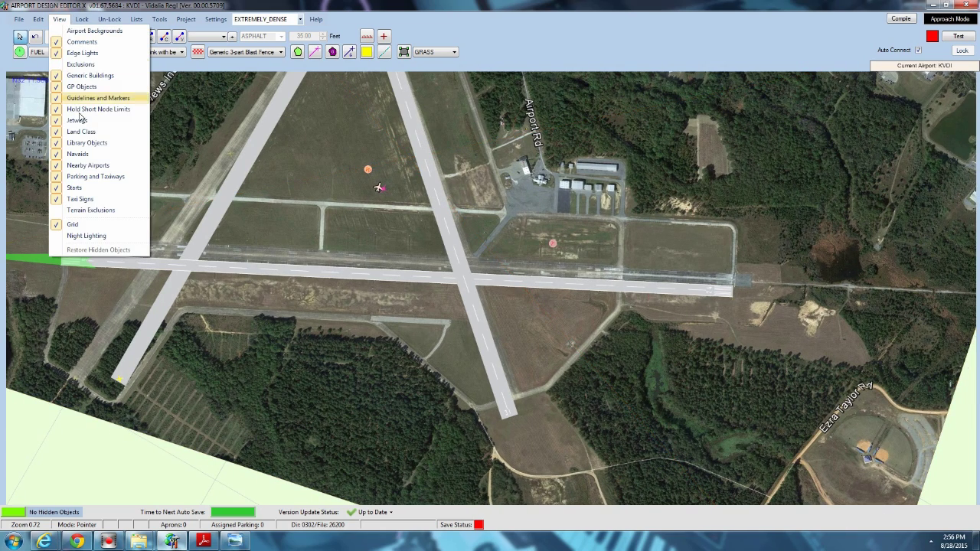
click(93, 155)
drag(320, 220, 322, 223)
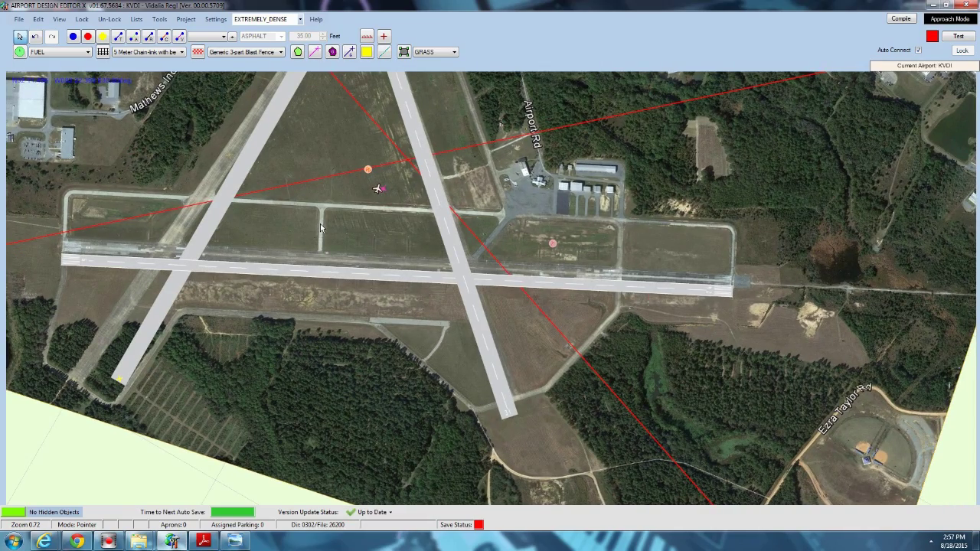
Inspect the image alignment at the ends of runway 06/24 and along runway 13/31
scroll(693, 308, up, 8)
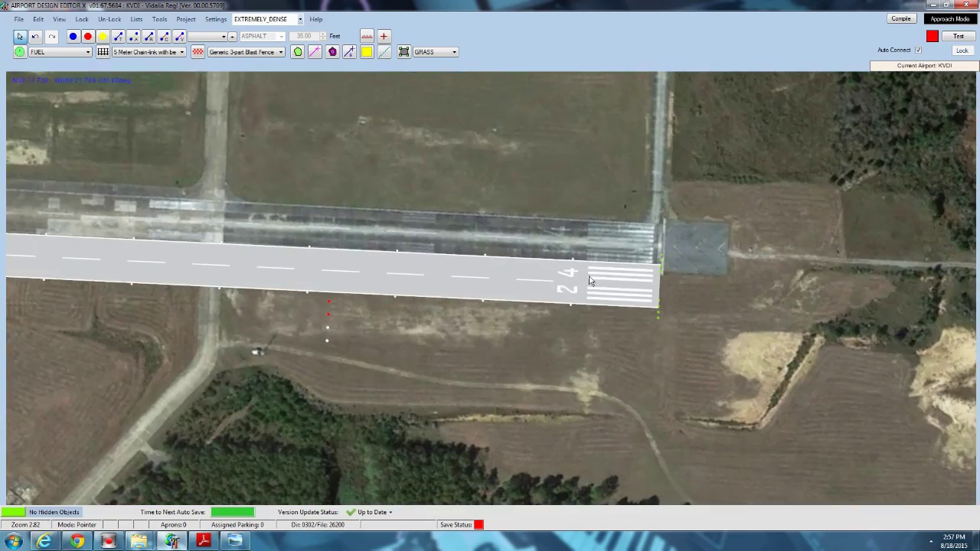
drag(157, 294, 900, 277)
drag(203, 284, 902, 289)
drag(249, 297, 905, 294)
drag(242, 334, 600, 376)
drag(640, 326, 179, 344)
scroll(179, 344, down, 4)
scroll(190, 342, down, 1)
drag(705, 377, 402, 374)
drag(525, 234, 584, 471)
drag(386, 110, 396, 129)
drag(451, 375, 418, 90)
drag(512, 355, 457, 100)
scroll(469, 163, down, 1)
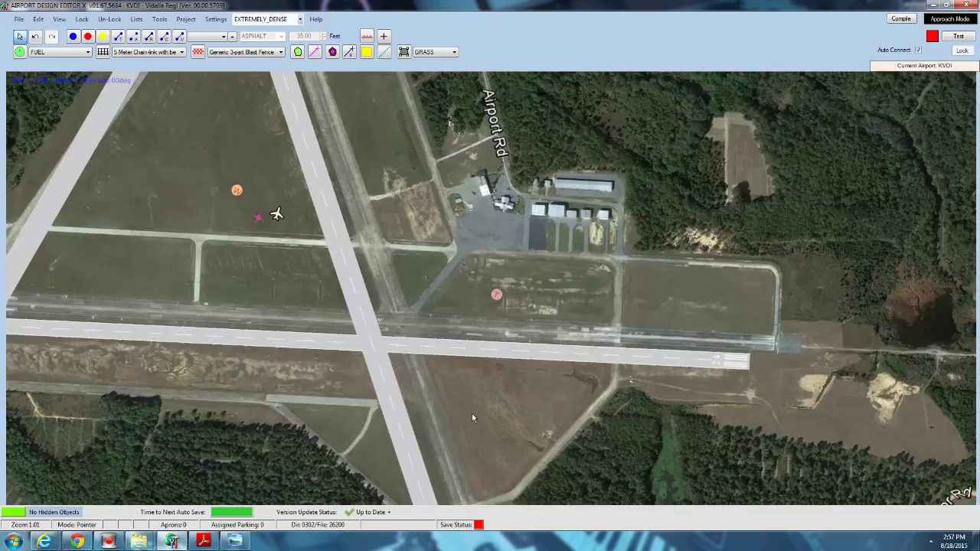
Increase the background image's height to 1900.5
right_click(419, 176)
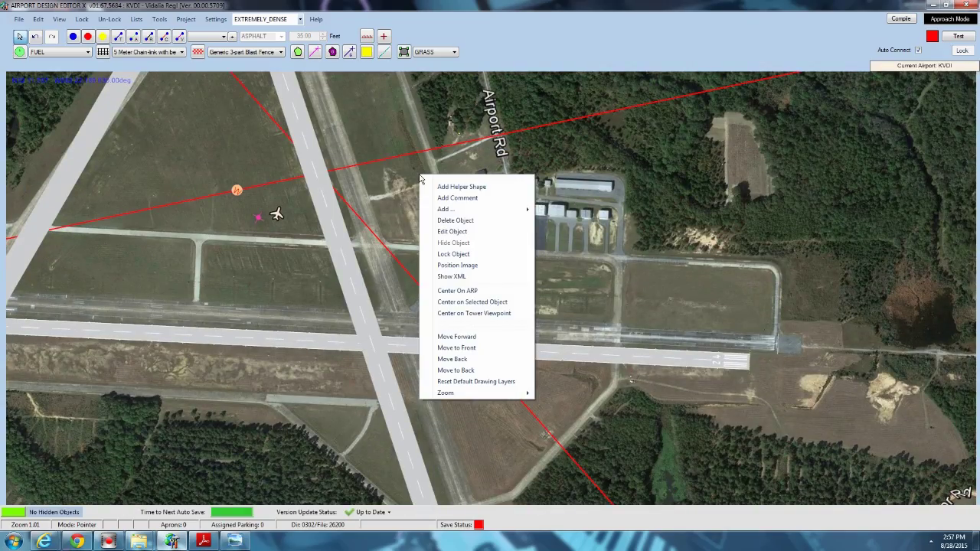
click(457, 265)
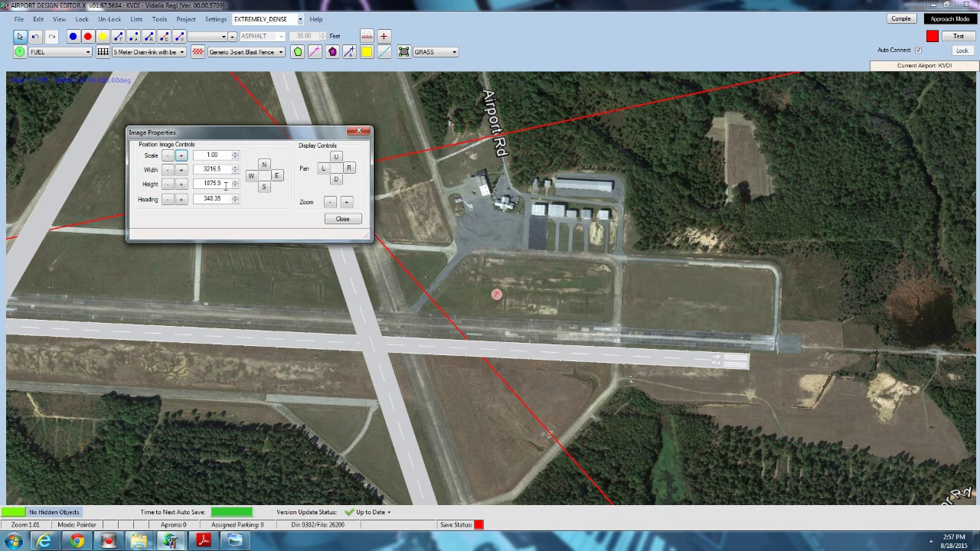
scroll(226, 183, up, 15)
scroll(226, 184, up, 5)
click(344, 219)
Check the image against the crossing runways and raise its height to 1927.5
drag(424, 255, 421, 428)
scroll(311, 328, down, 2)
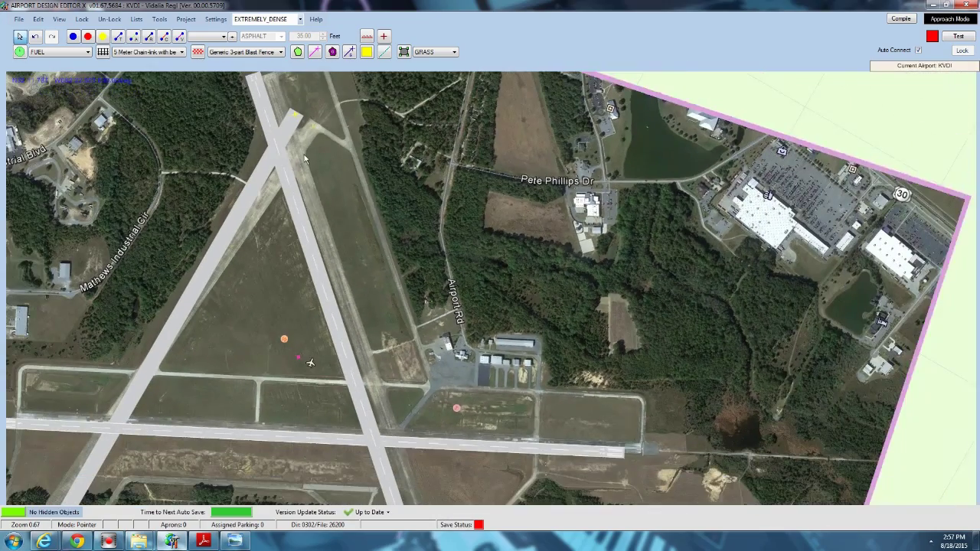
drag(341, 137, 341, 136)
scroll(341, 138, down, 3)
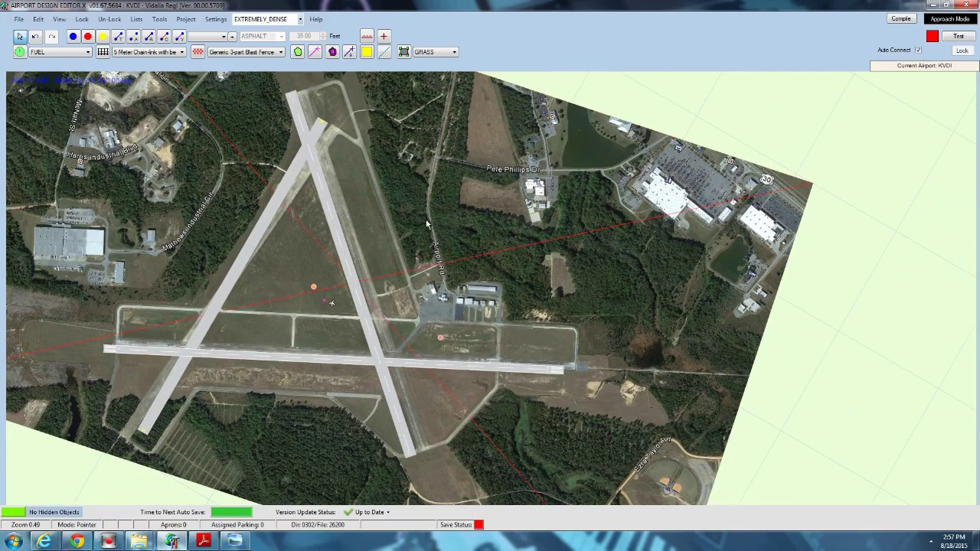
right_click(427, 224)
click(463, 311)
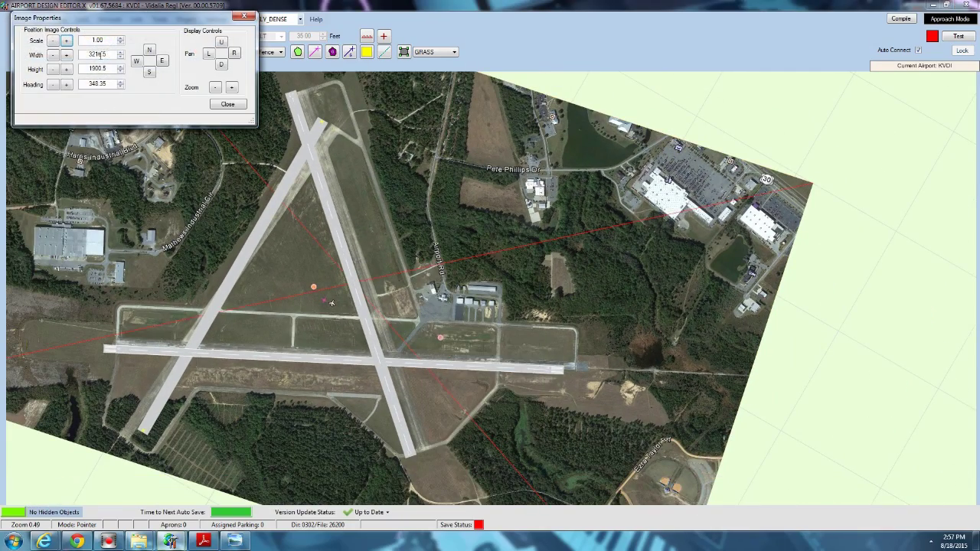
scroll(106, 71, up, 10)
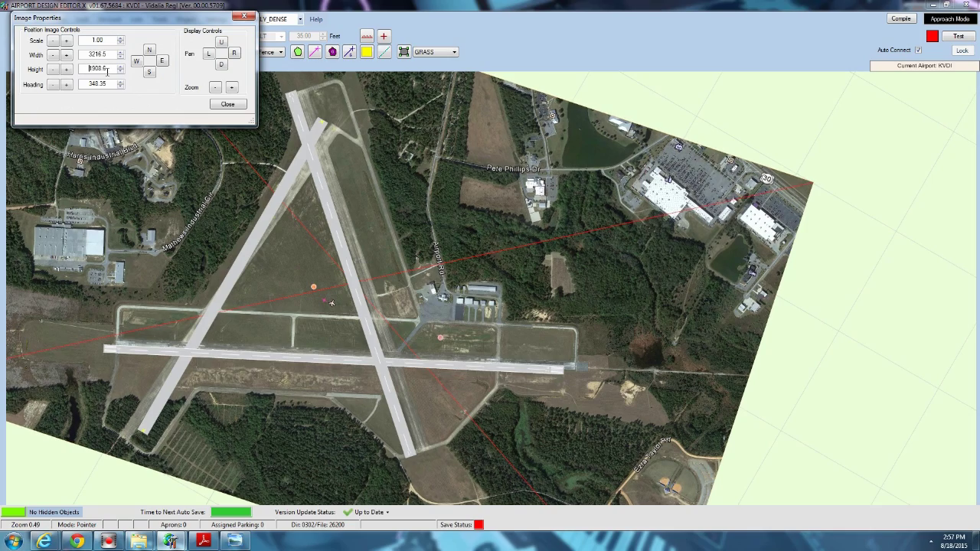
scroll(106, 69, up, 2)
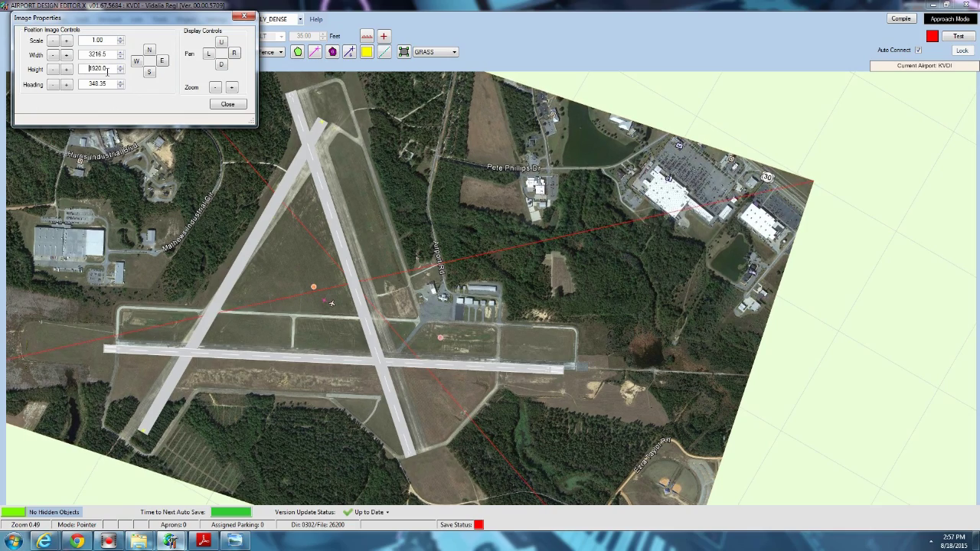
scroll(106, 69, up, 1)
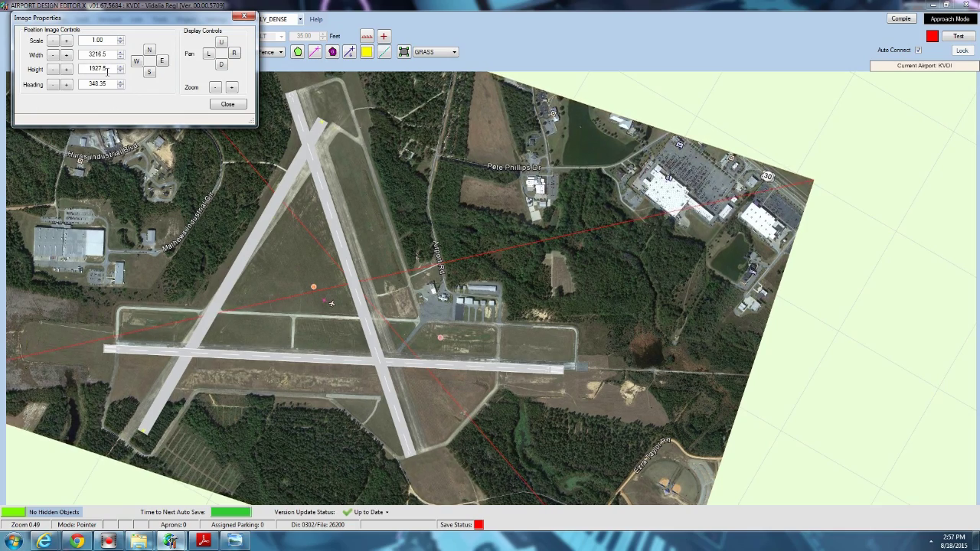
click(227, 105)
Inspect the background image's alignment at the ends of the runways and along runway 06/24
scroll(368, 115, up, 6)
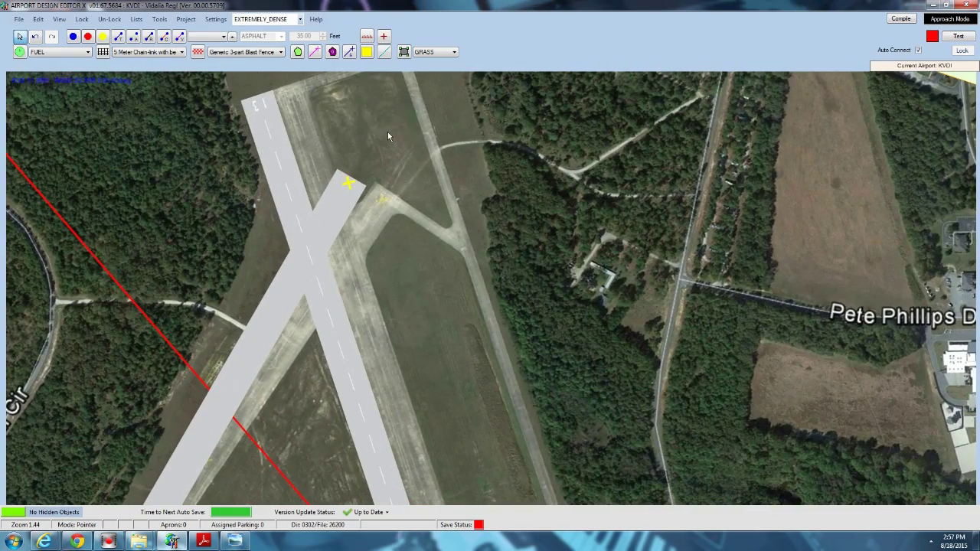
drag(383, 315, 328, 107)
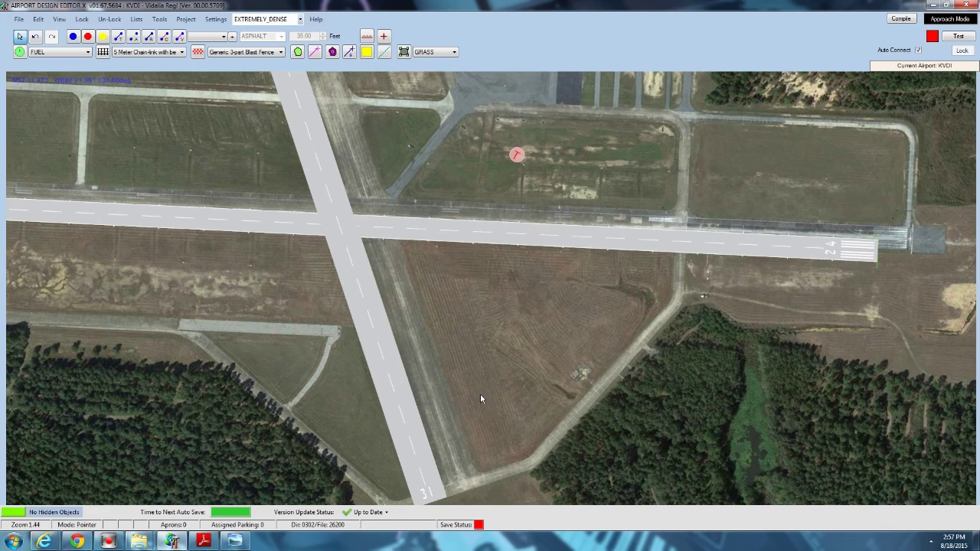
drag(469, 377, 636, 465)
drag(167, 409, 641, 359)
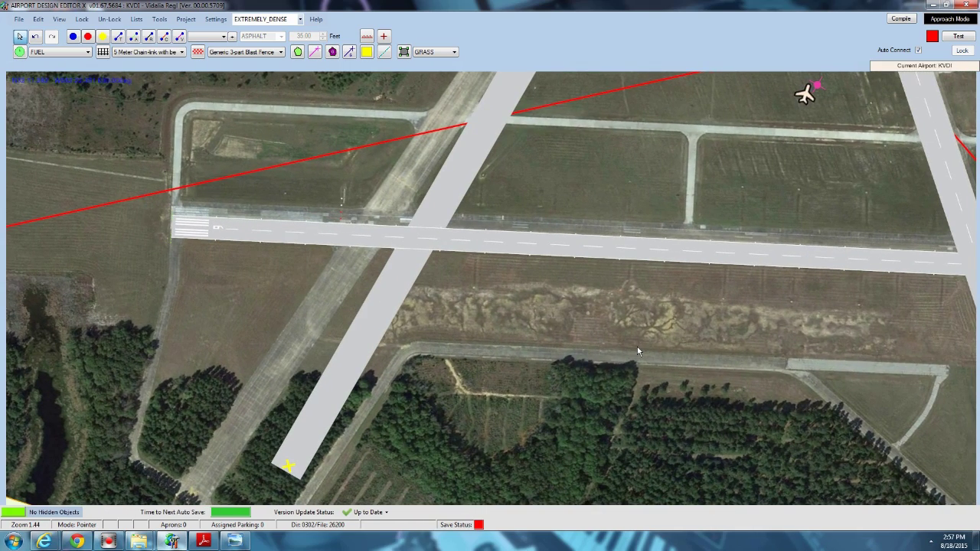
drag(865, 348, 543, 323)
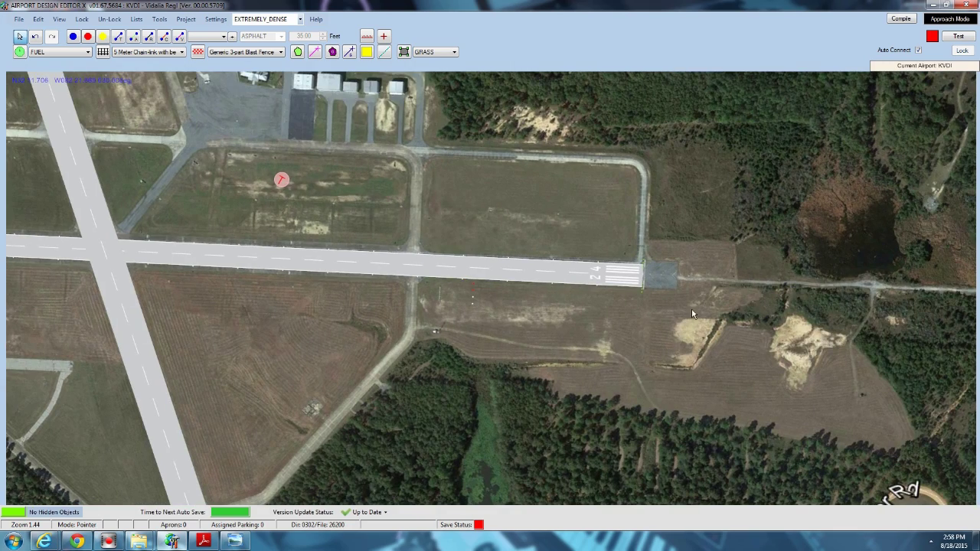
scroll(617, 287, up, 3)
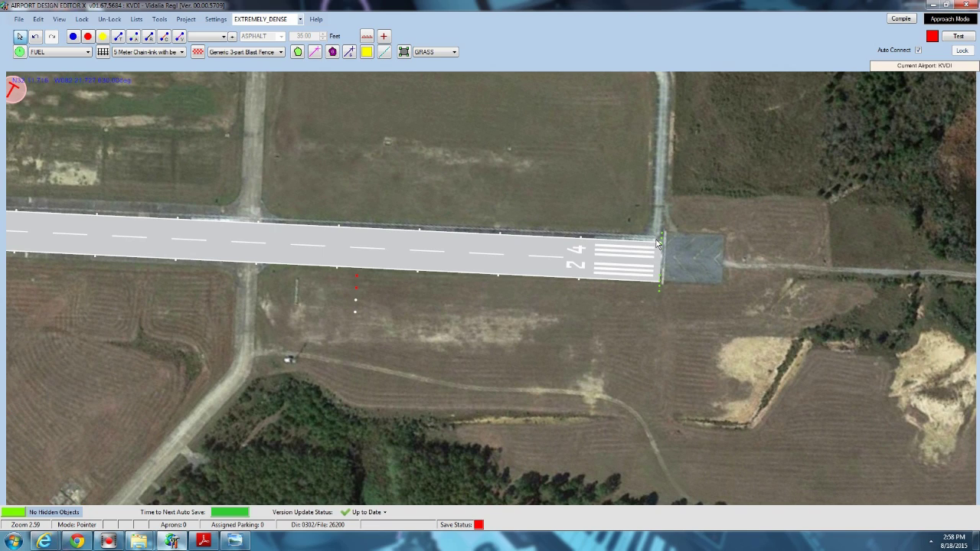
drag(263, 412, 971, 392)
drag(31, 395, 371, 372)
scroll(792, 402, down, 2)
scroll(793, 401, down, 4)
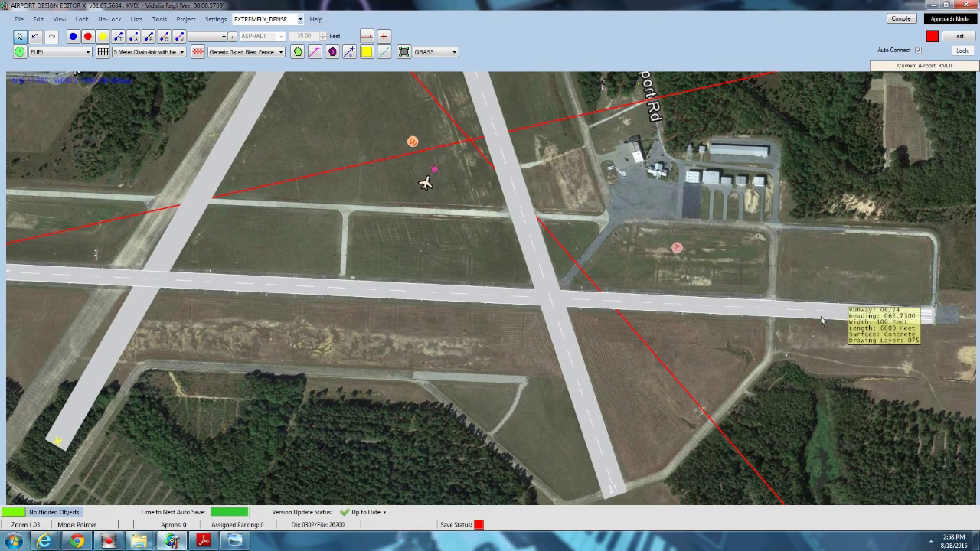
Reopen the background image's positioning settings and set its heading to 348.47
right_click(665, 373)
click(702, 396)
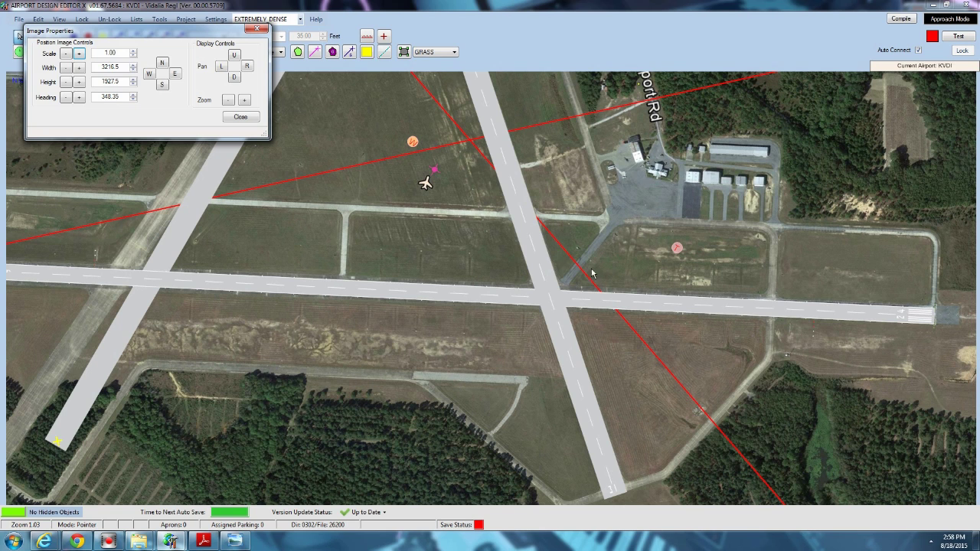
click(125, 98)
scroll(123, 97, up, 9)
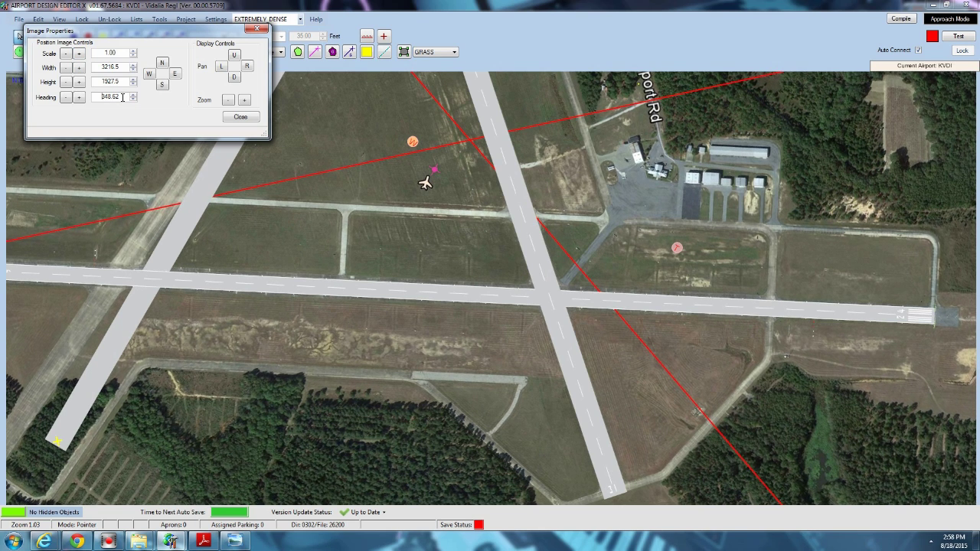
scroll(122, 97, down, 5)
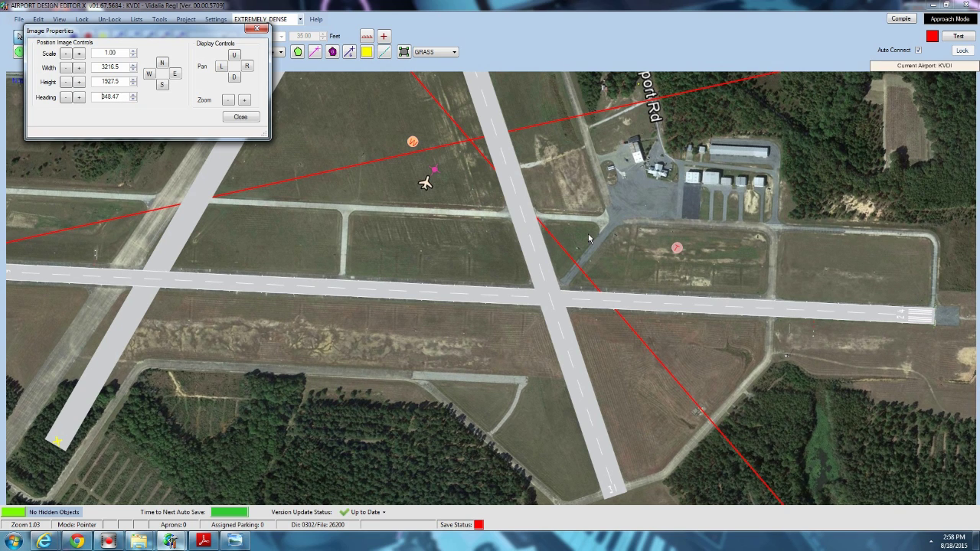
Nudge the background image north, south and east against the runways and fine-tune its heading to about 348.5
click(162, 64)
click(162, 63)
click(162, 84)
click(161, 84)
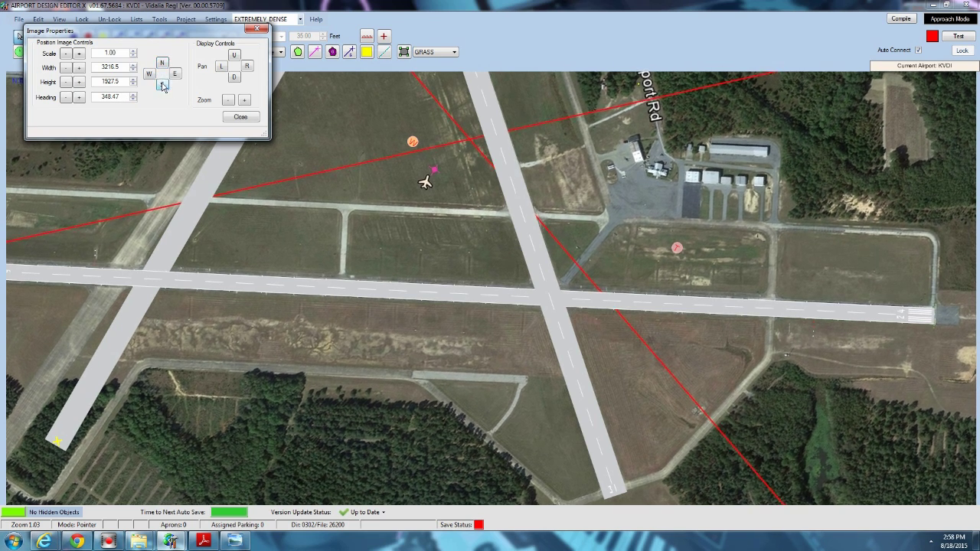
click(172, 74)
click(228, 100)
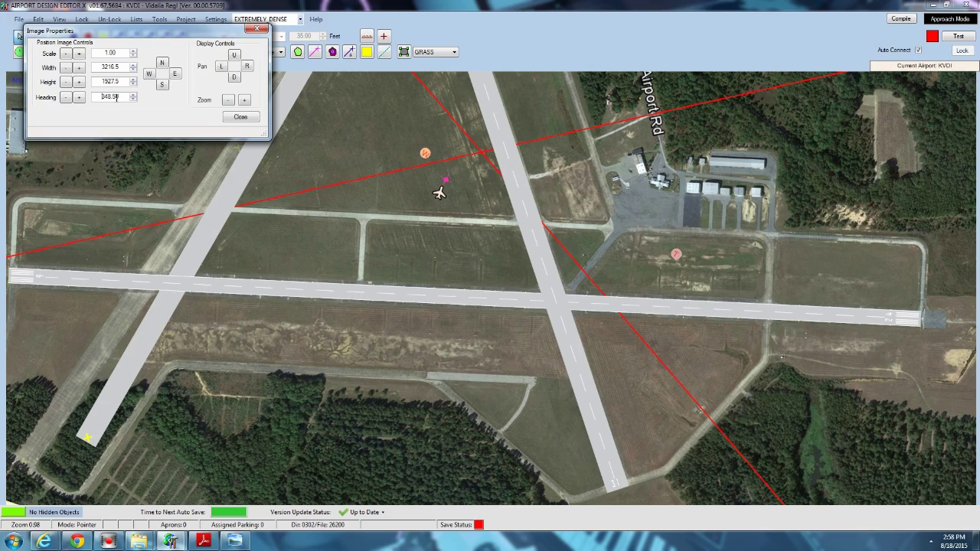
click(235, 118)
Examine how the image lines up with runway 06/24 at both ends and along its length
drag(83, 189, 378, 192)
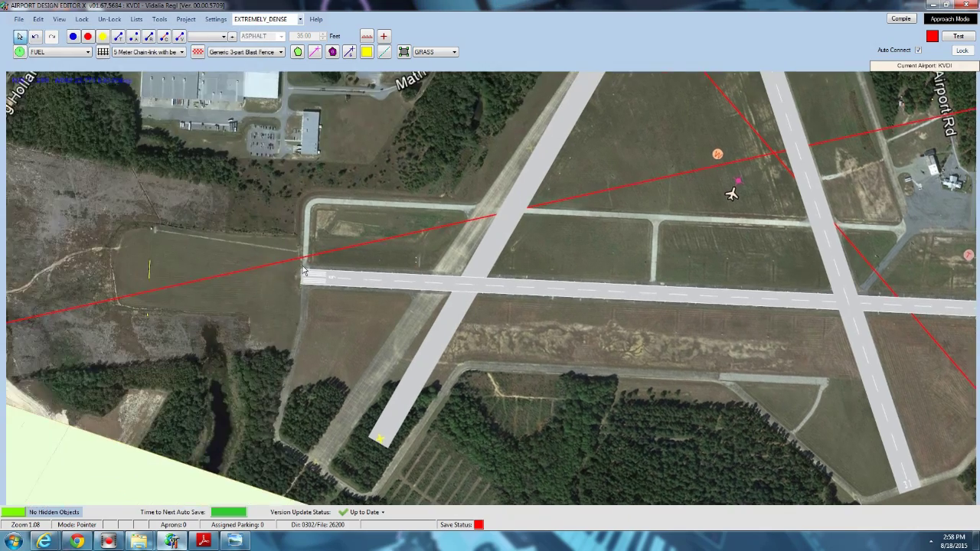
scroll(308, 273, up, 4)
scroll(375, 298, up, 4)
drag(409, 371, 304, 374)
scroll(372, 368, down, 1)
drag(873, 373, 303, 368)
drag(867, 395, 346, 213)
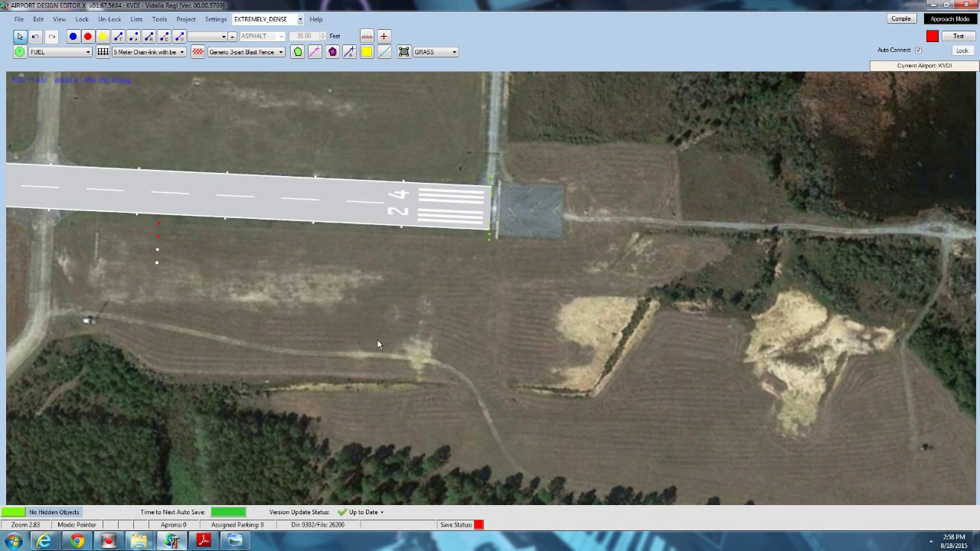
drag(384, 280, 910, 287)
drag(293, 288, 849, 291)
drag(81, 270, 578, 339)
Examine the image alignment along runway 13/31 from end to end and at the runway crossing
scroll(779, 343, down, 2)
scroll(780, 343, down, 3)
drag(779, 343, 390, 424)
drag(450, 91, 574, 519)
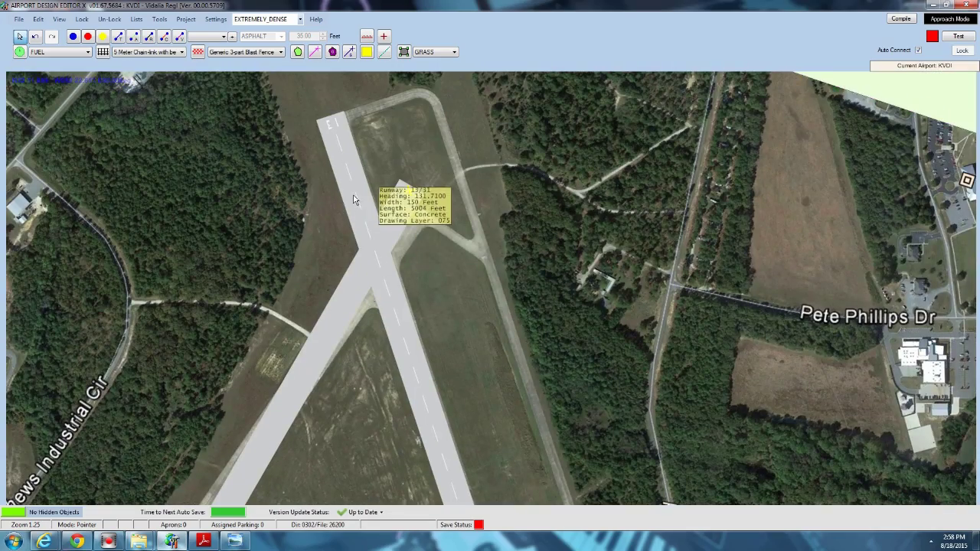
drag(586, 410, 485, 184)
drag(501, 335, 502, 103)
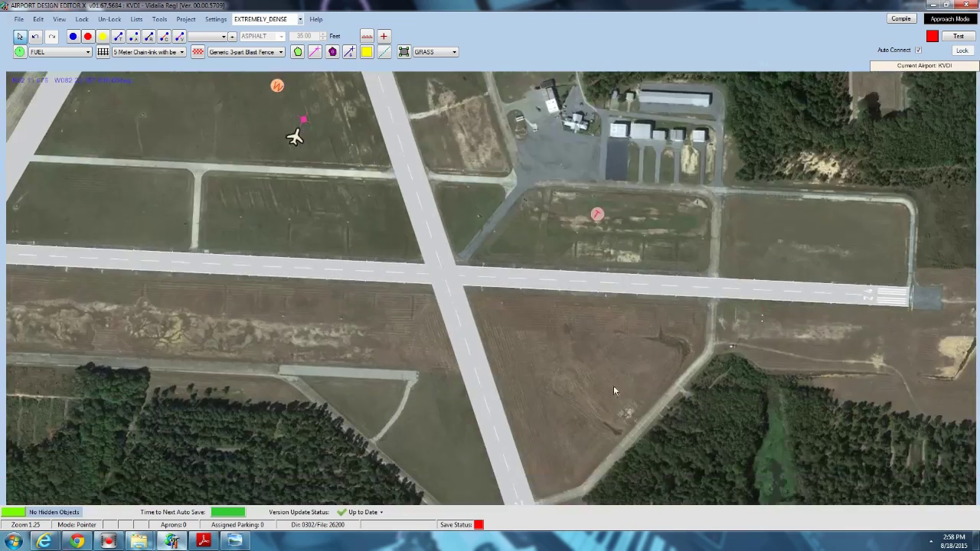
drag(613, 385, 527, 146)
scroll(497, 155, down, 2)
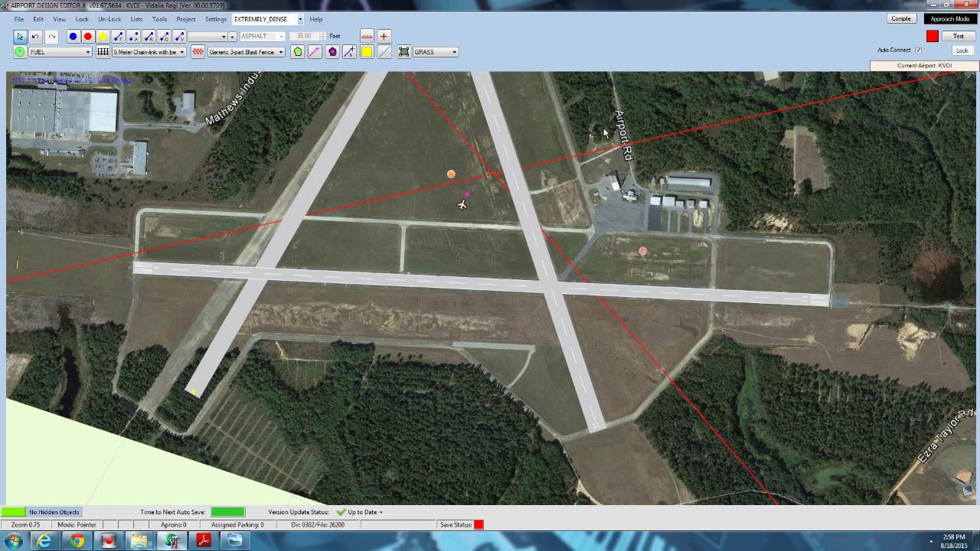
Check the Vidalia Rgnl entry and airport diagram in the FAA directory in the browser, and return to the airport drawing
right_click(604, 134)
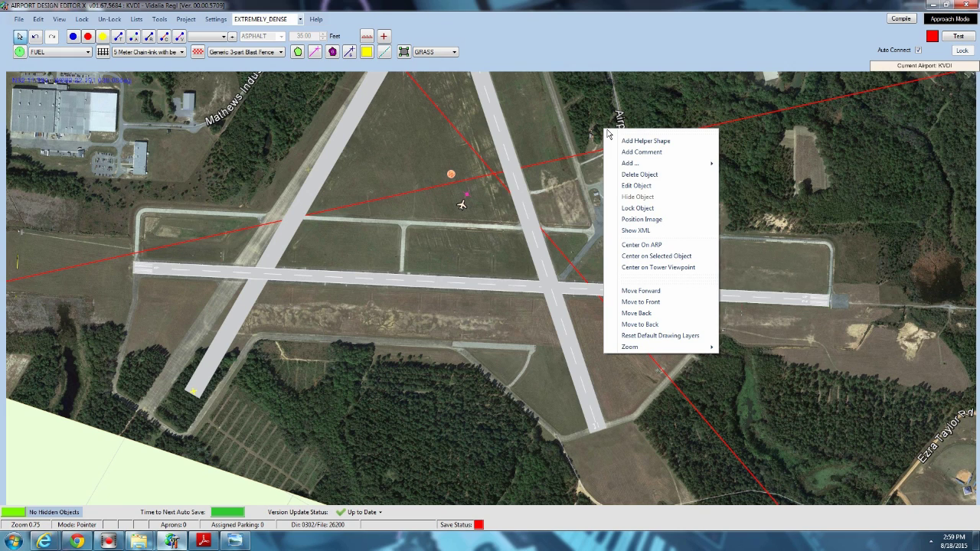
click(44, 541)
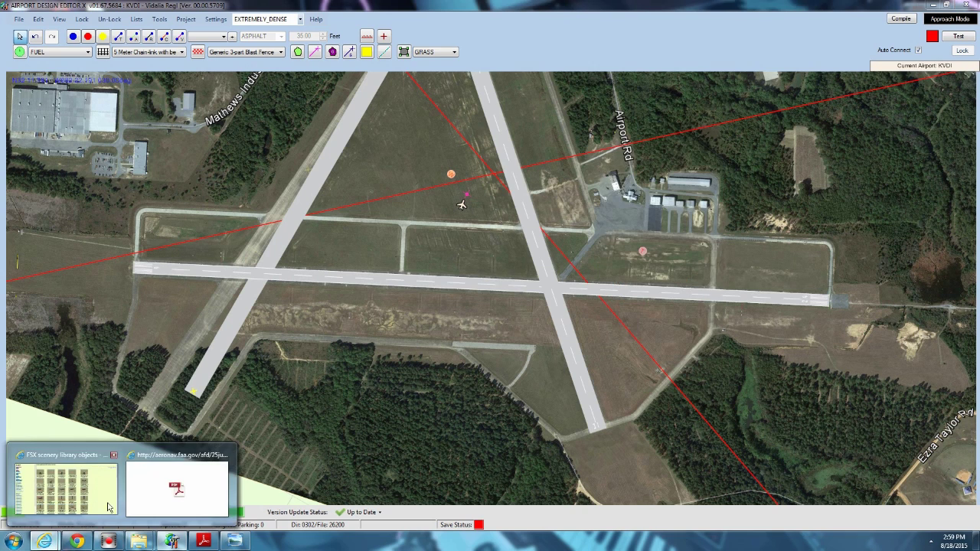
click(177, 496)
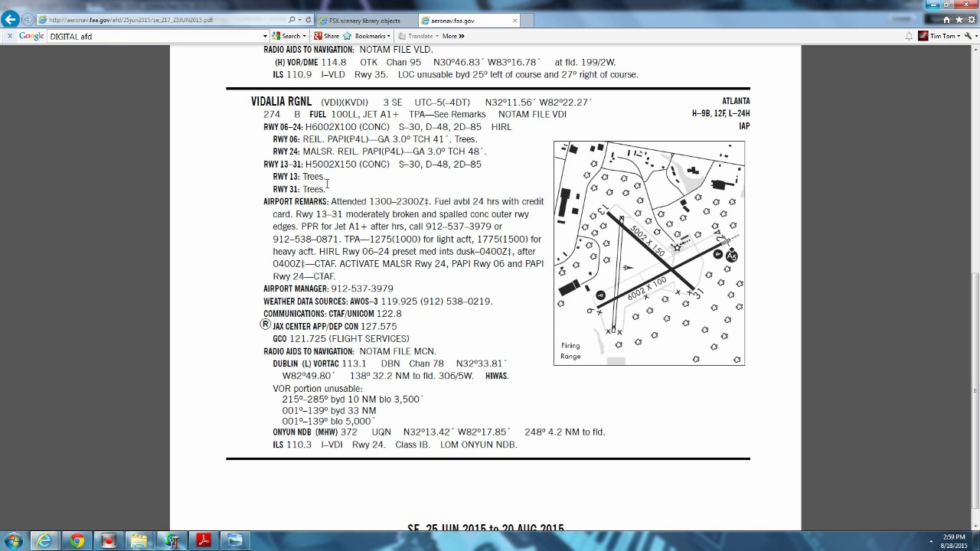
click(932, 5)
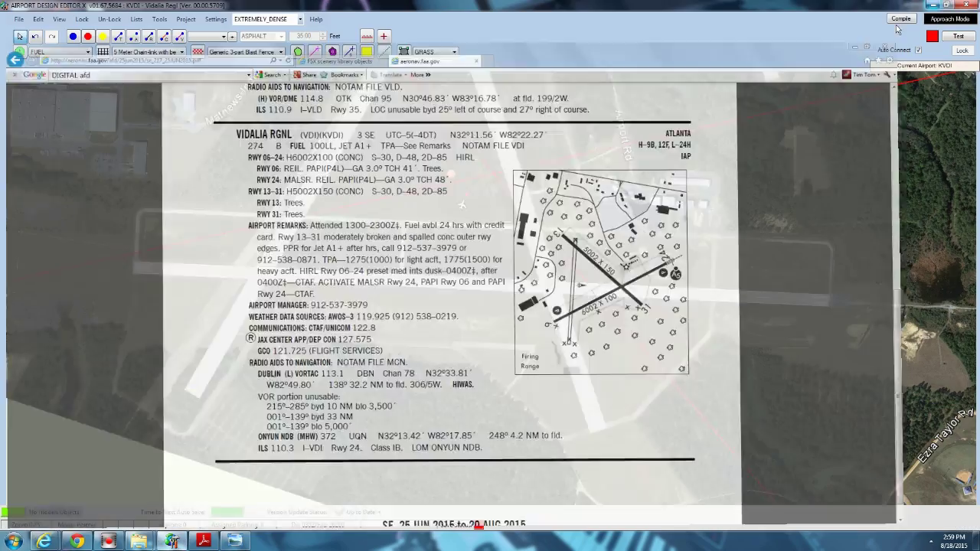
Move the closed runway off the airfield to the industrial buildings beside Mathews Industrial Cir
scroll(328, 249, down, 2)
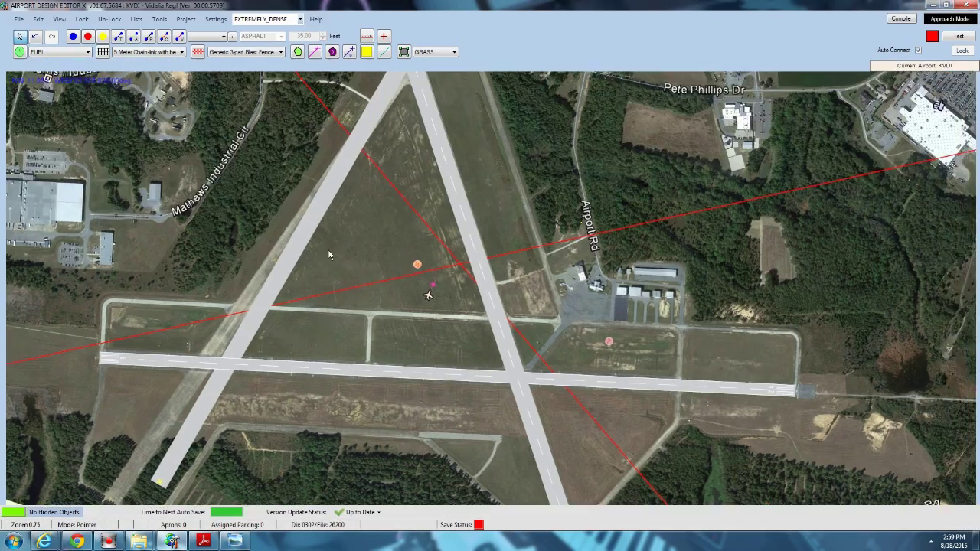
click(325, 216)
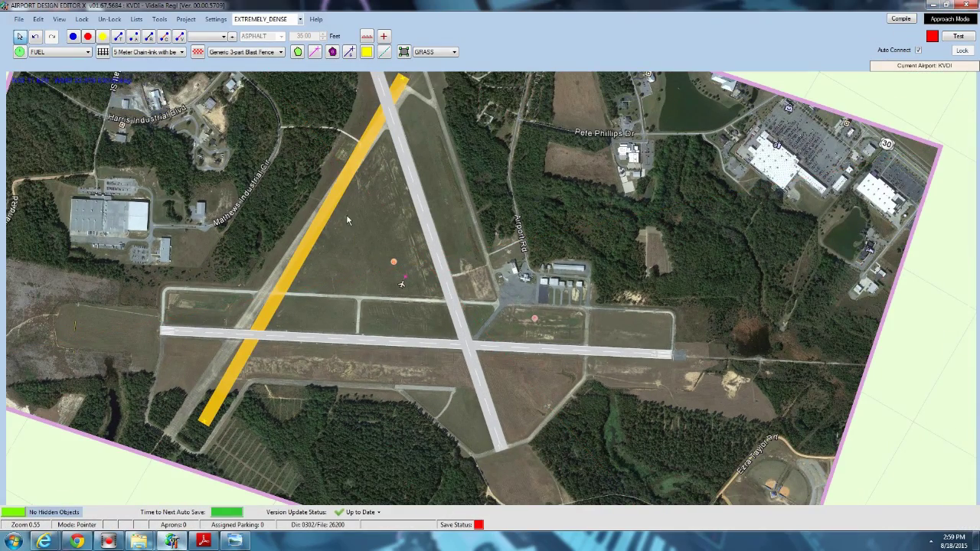
drag(300, 264, 129, 222)
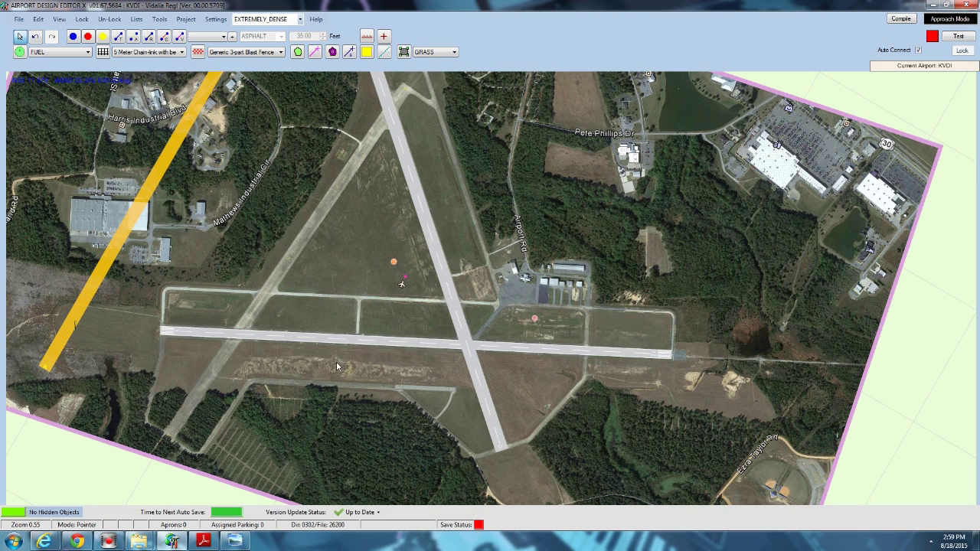
scroll(336, 368, up, 3)
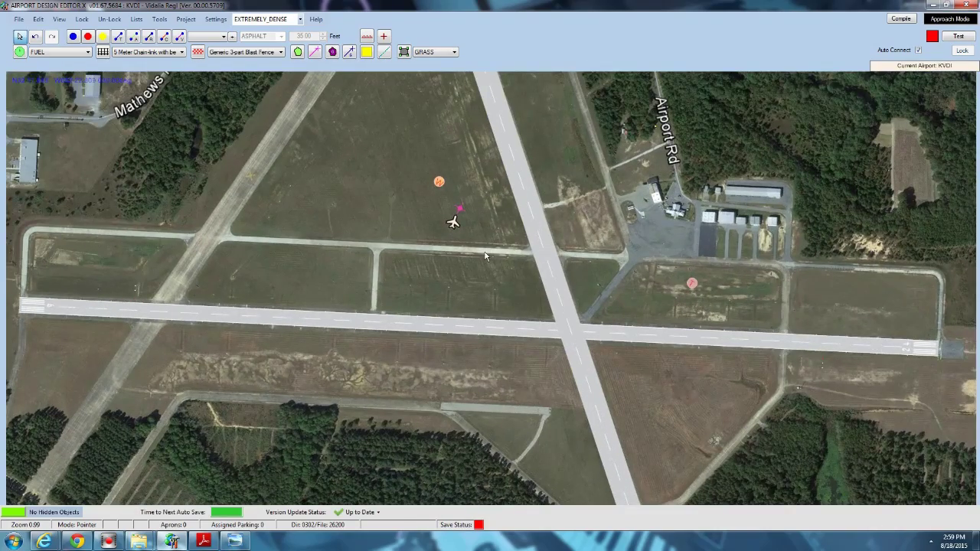
scroll(492, 254, down, 3)
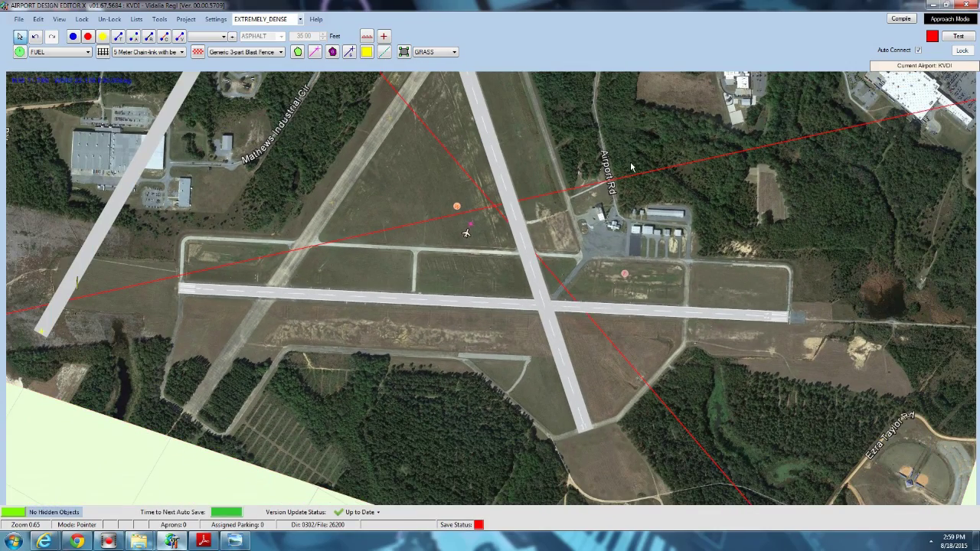
Lock the background image in place and test that it cannot be moved
right_click(568, 195)
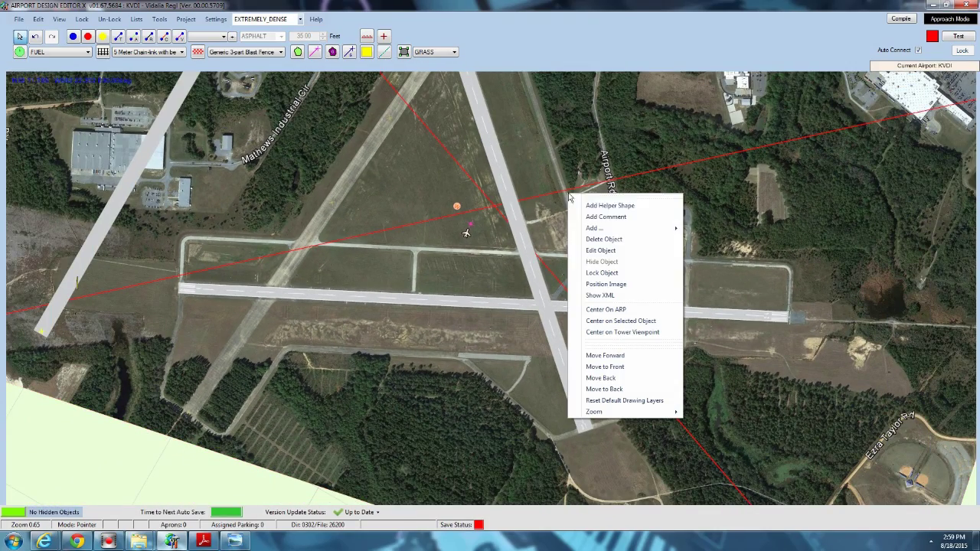
click(601, 285)
drag(599, 271, 442, 355)
scroll(459, 348, down, 2)
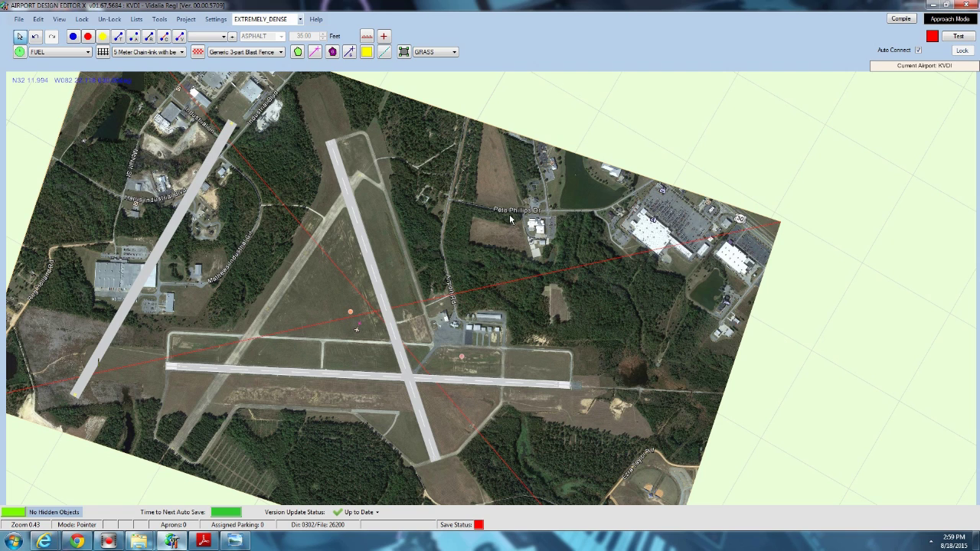
Unlock the background image and lock it again
right_click(431, 197)
click(411, 176)
right_click(411, 180)
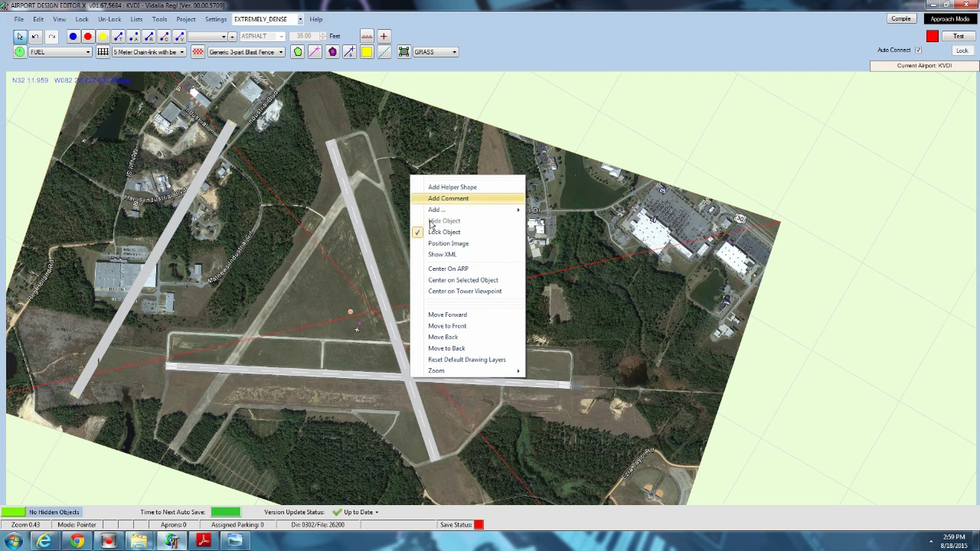
click(445, 240)
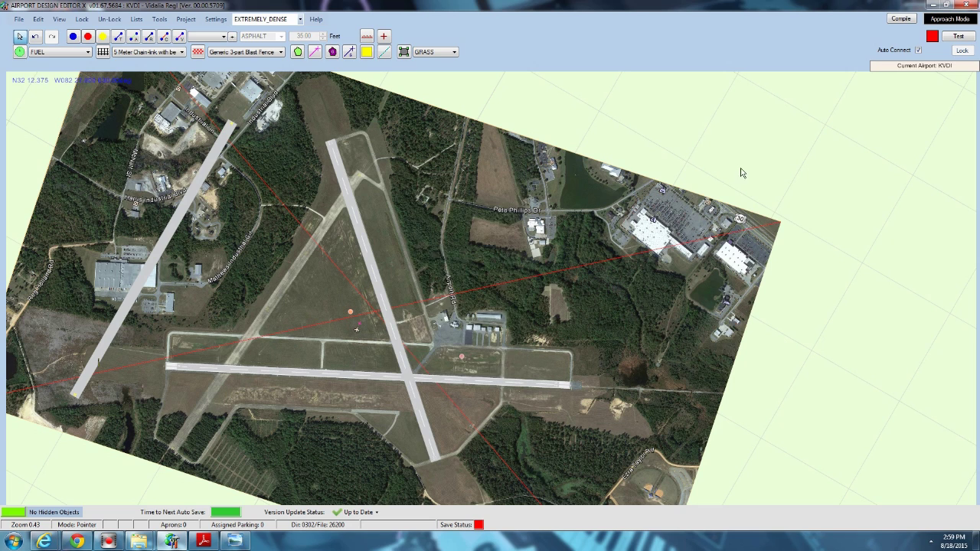
right_click(447, 175)
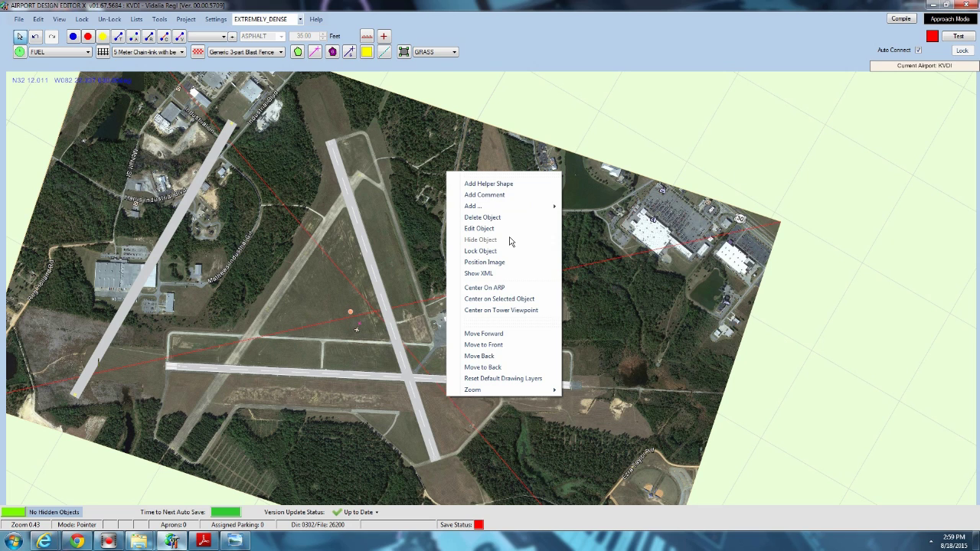
click(485, 253)
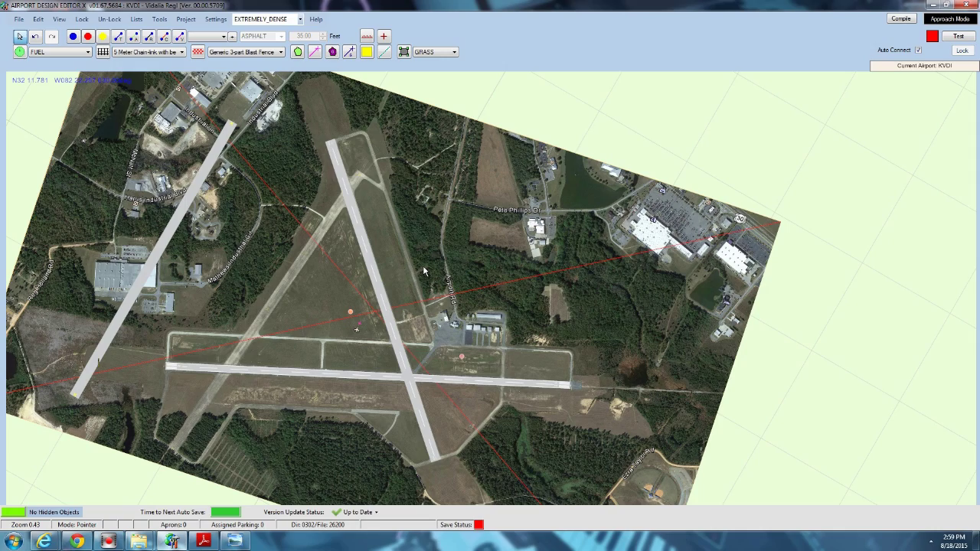
scroll(490, 349, up, 4)
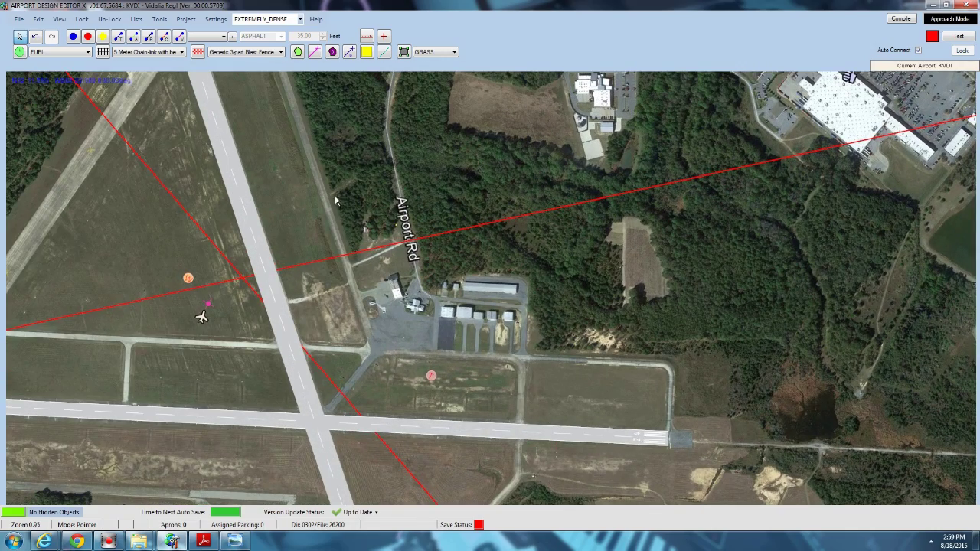
scroll(335, 201, down, 4)
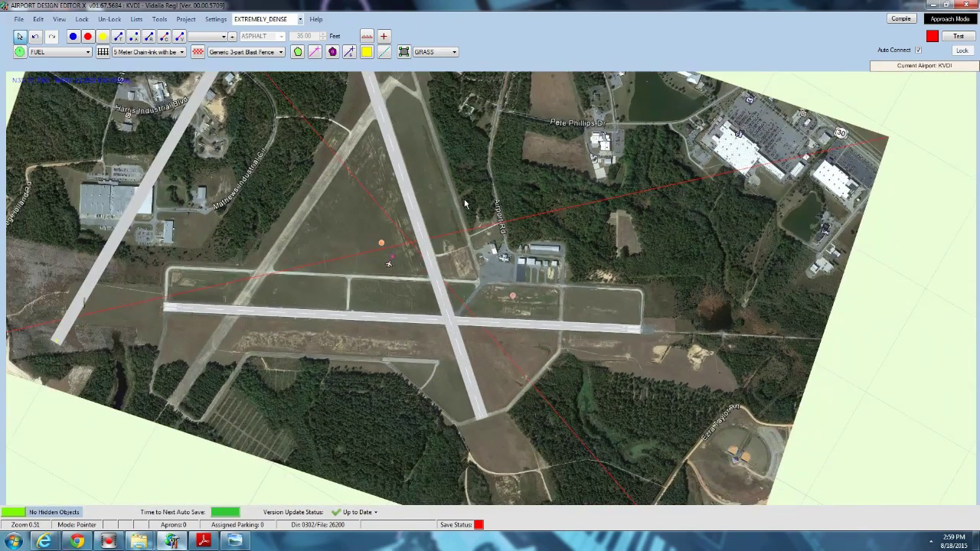
drag(498, 195, 402, 253)
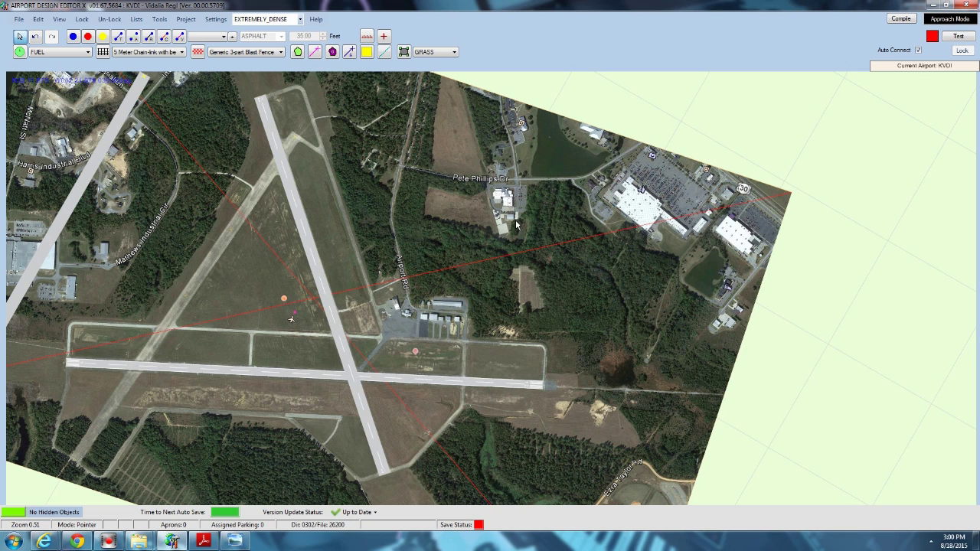
mouse_move(93, 176)
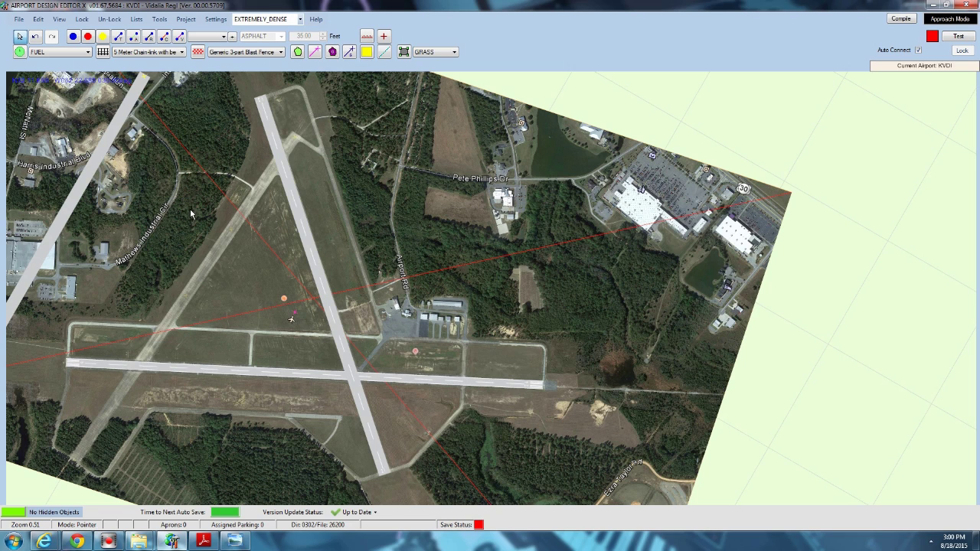